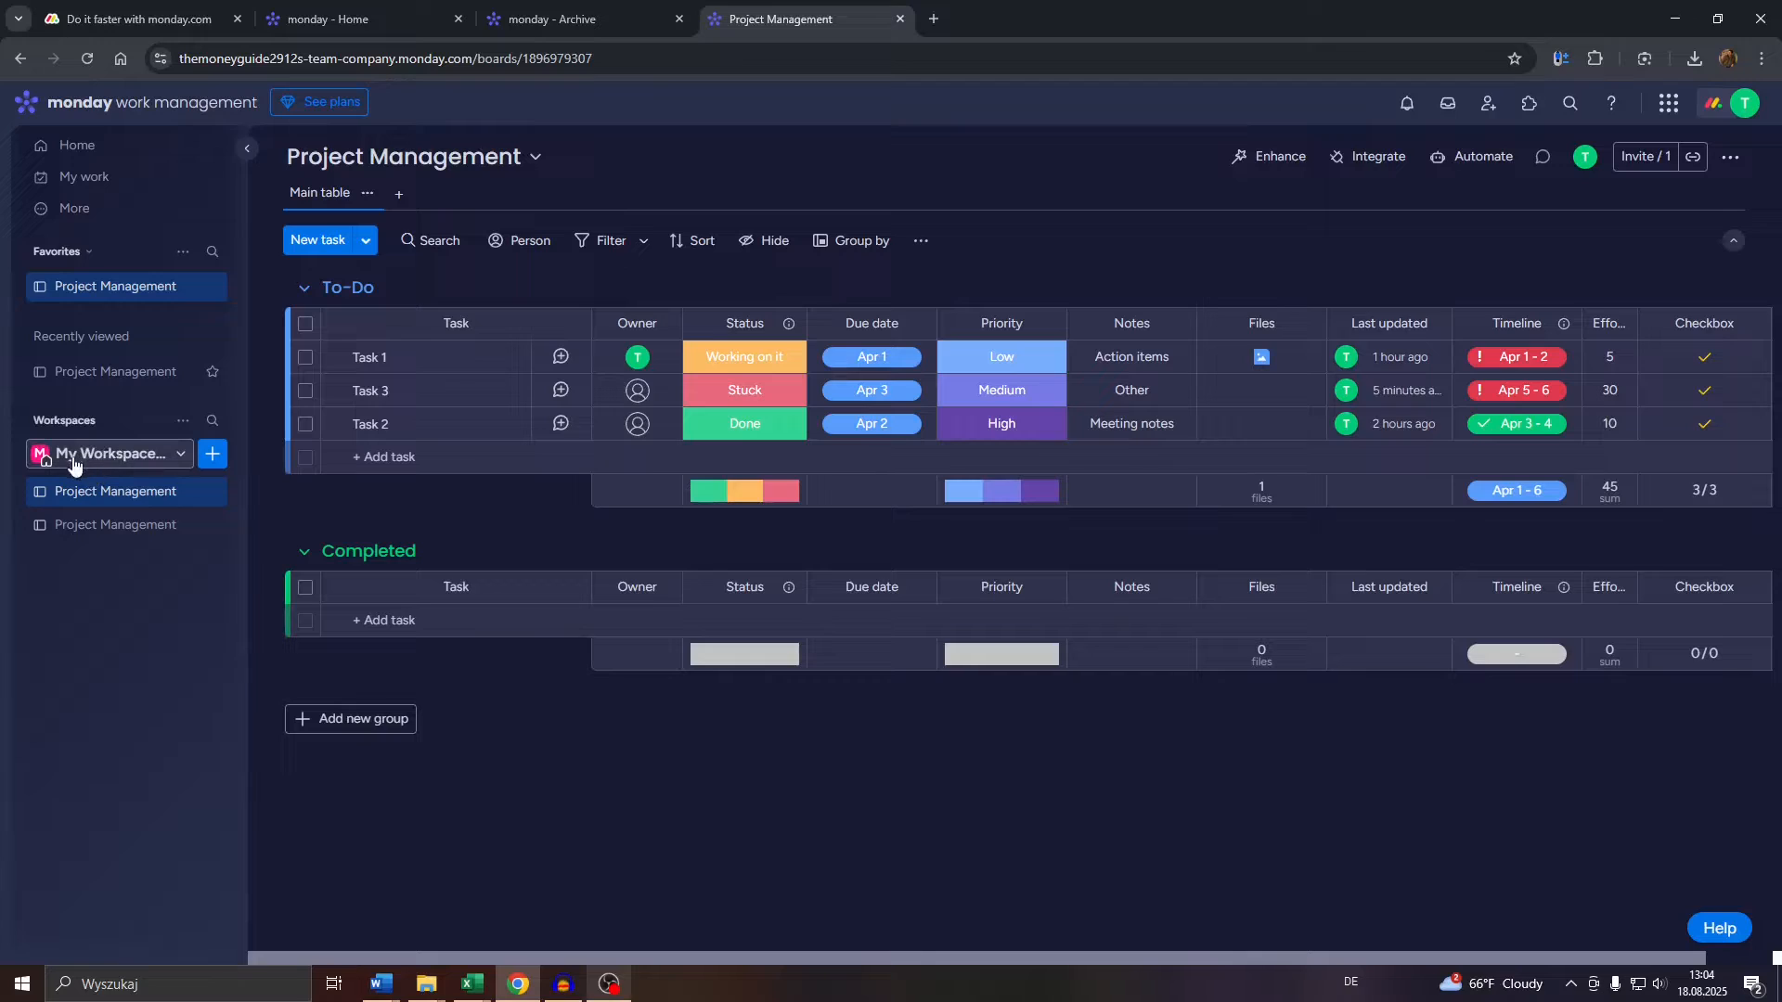
- Open the workspace list and select My Workspace #1
{"action": "left_click", "coordinate": [84, 455]}
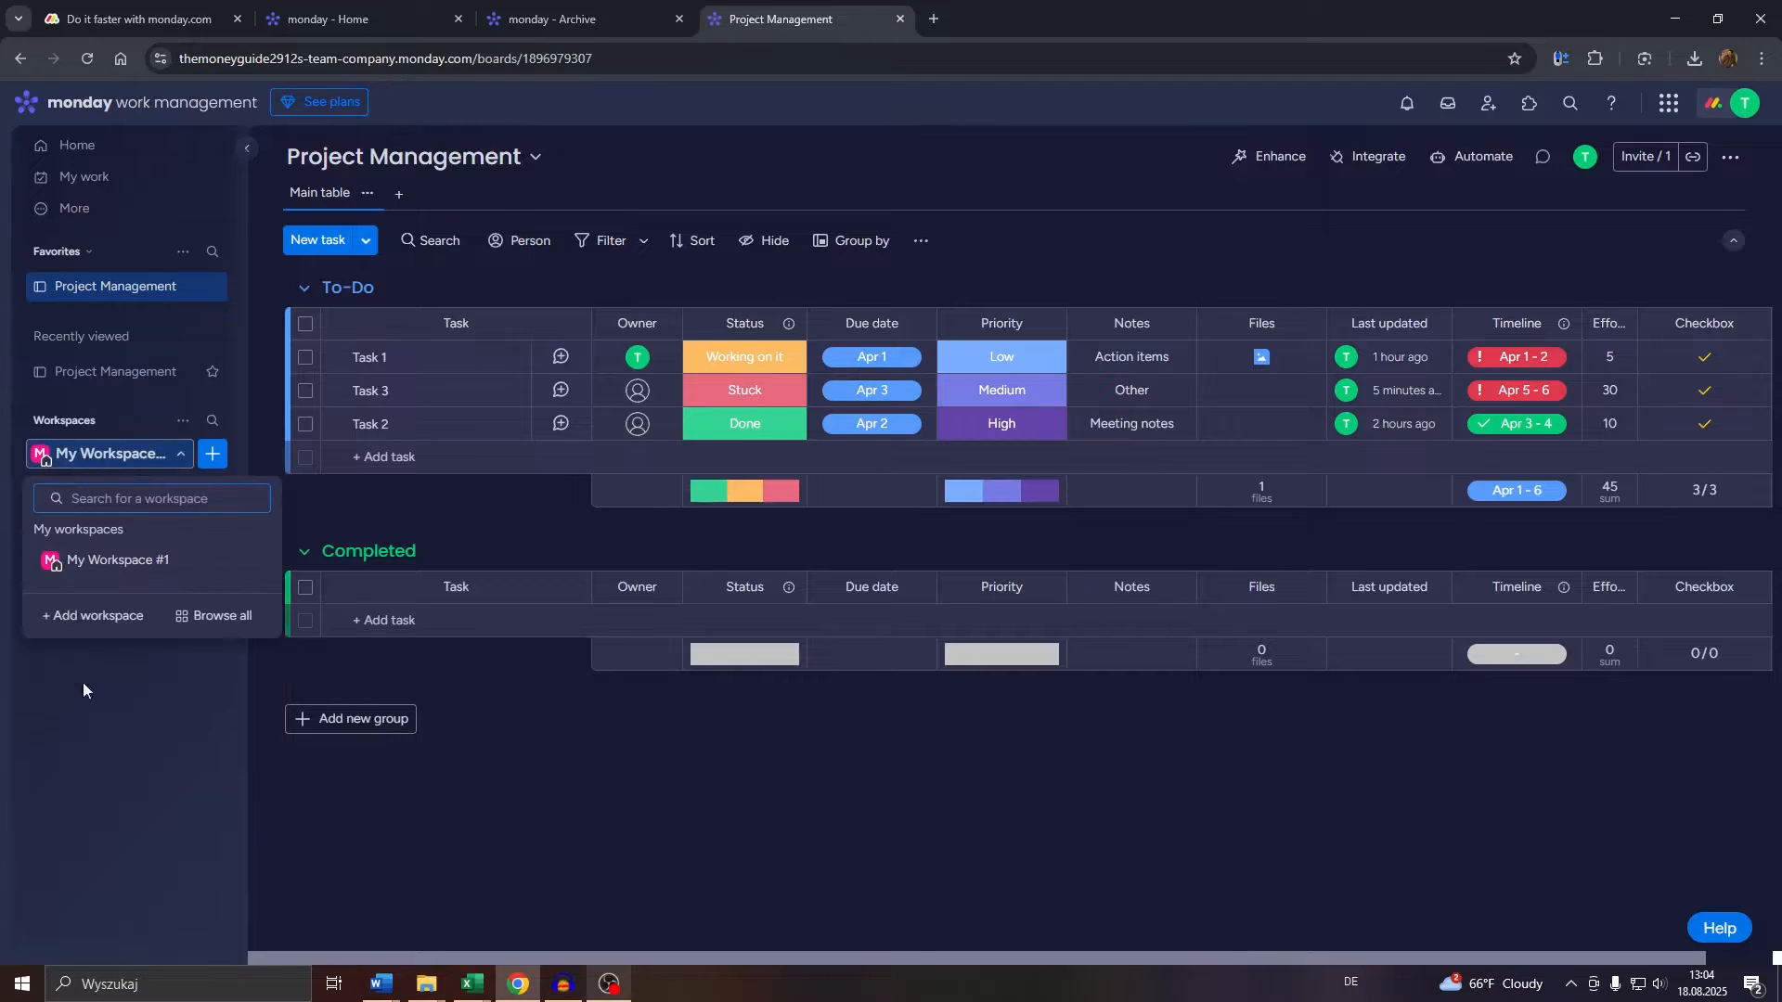
{"action": "left_click", "coordinate": [84, 687]}
{"action": "left_click", "coordinate": [108, 457]}
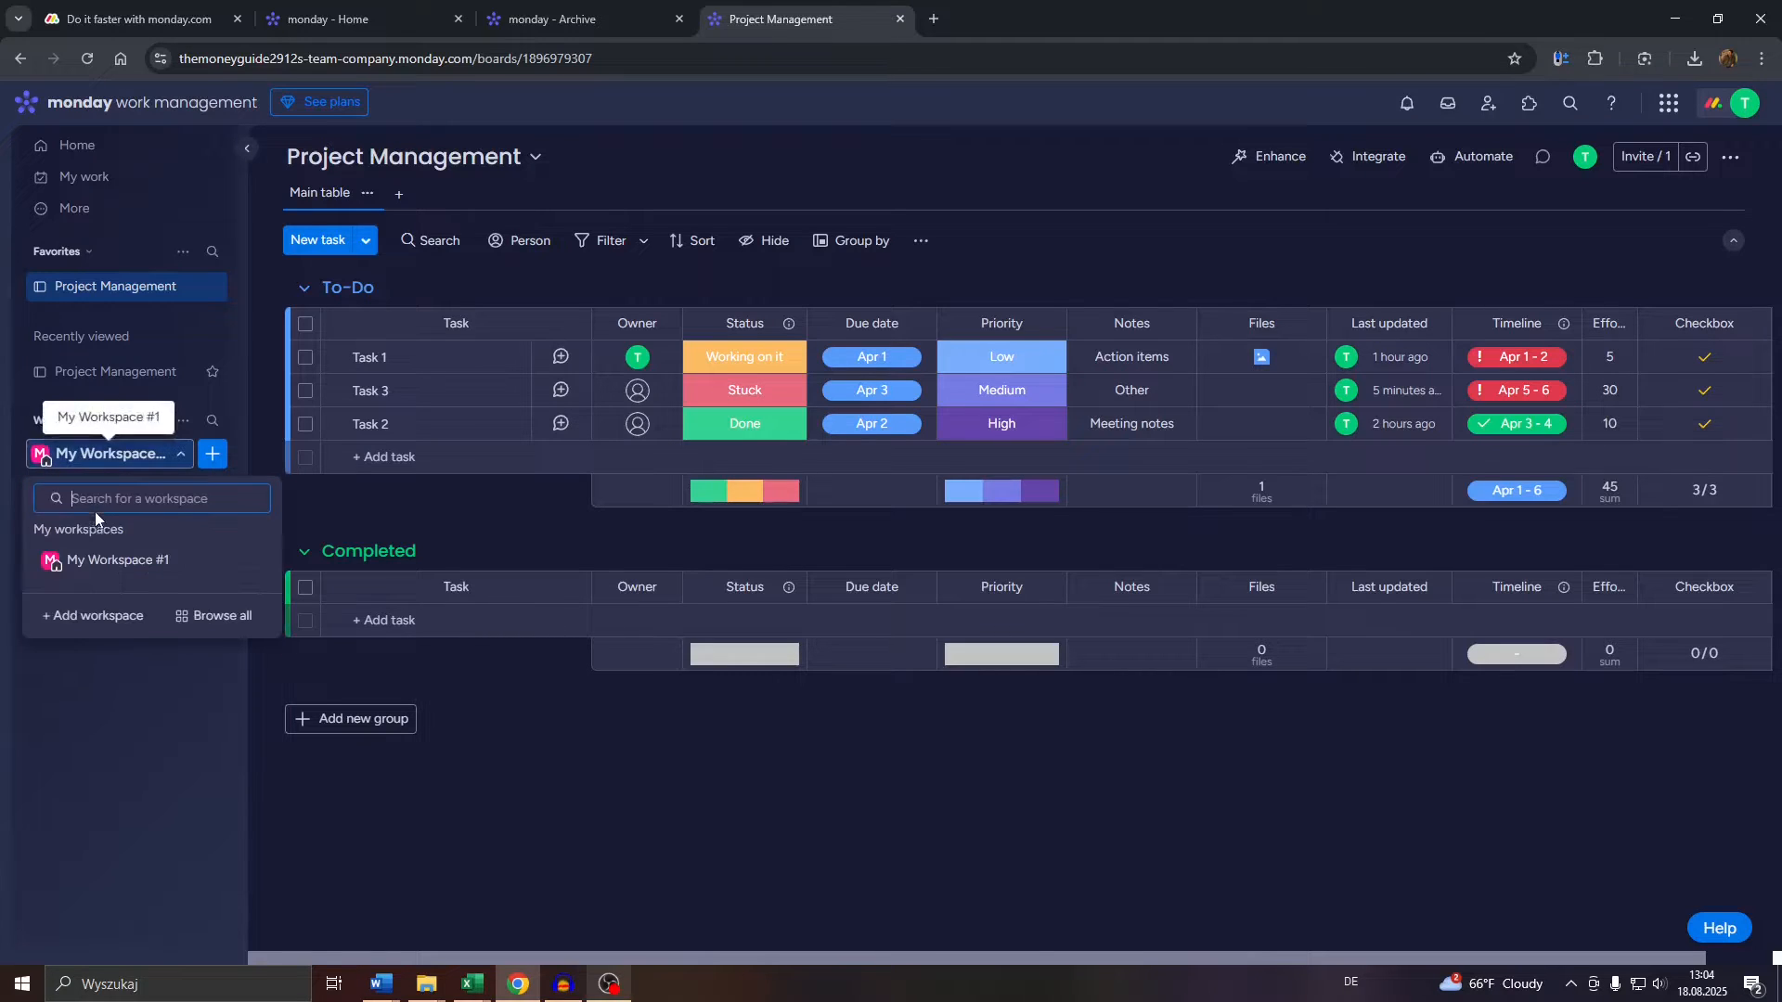
{"action": "left_click", "coordinate": [83, 566]}
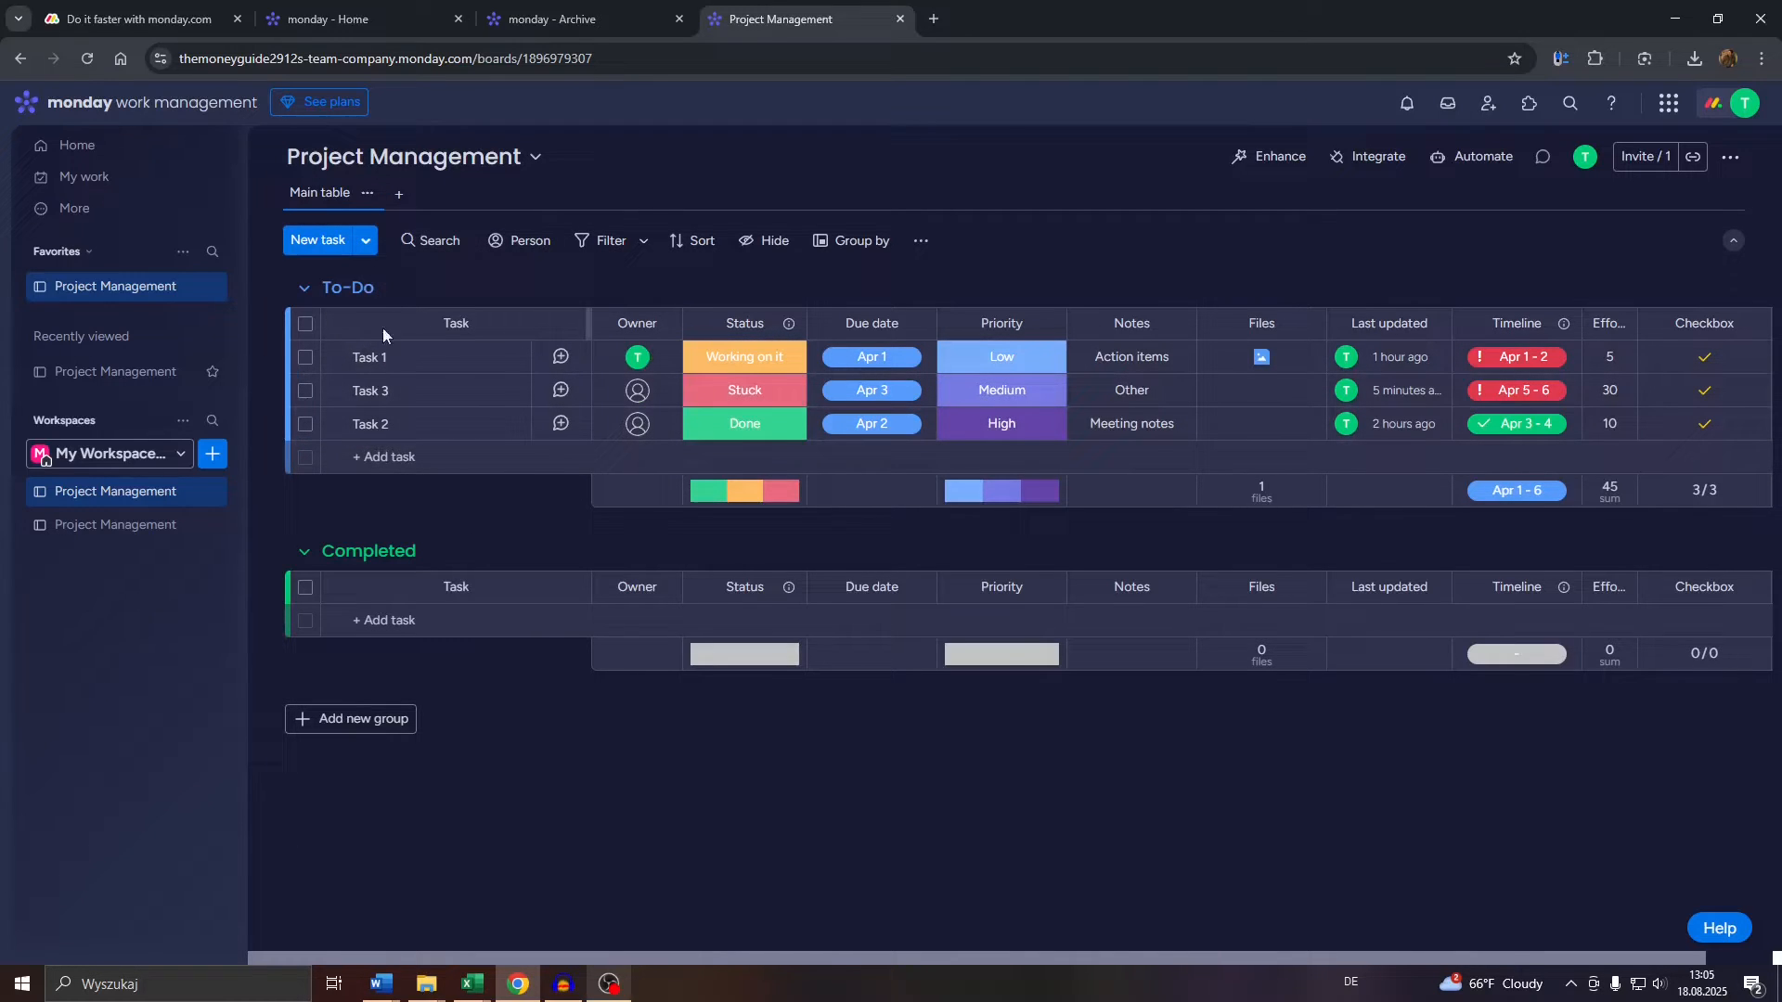
- Add a new group named In Progress below the Completed group
{"action": "left_click", "coordinate": [368, 720]}
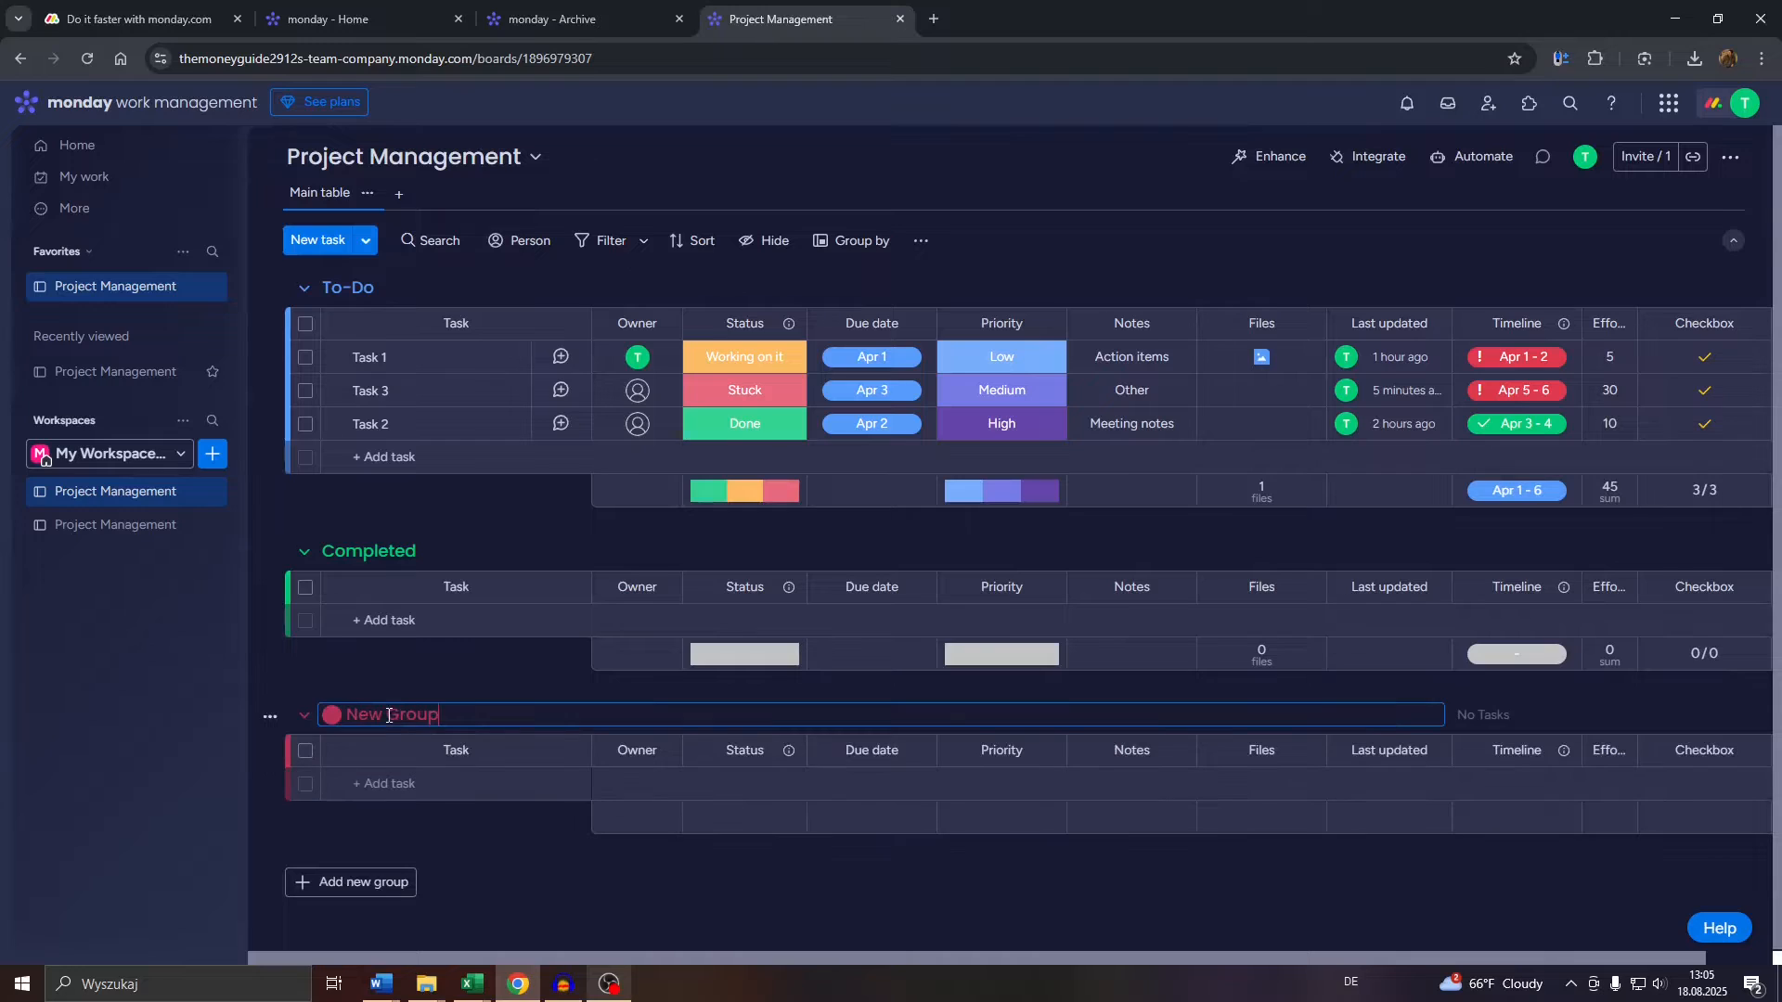
{"action": "left_click_drag", "start_coordinate": [445, 712], "coordinate": [341, 720]}
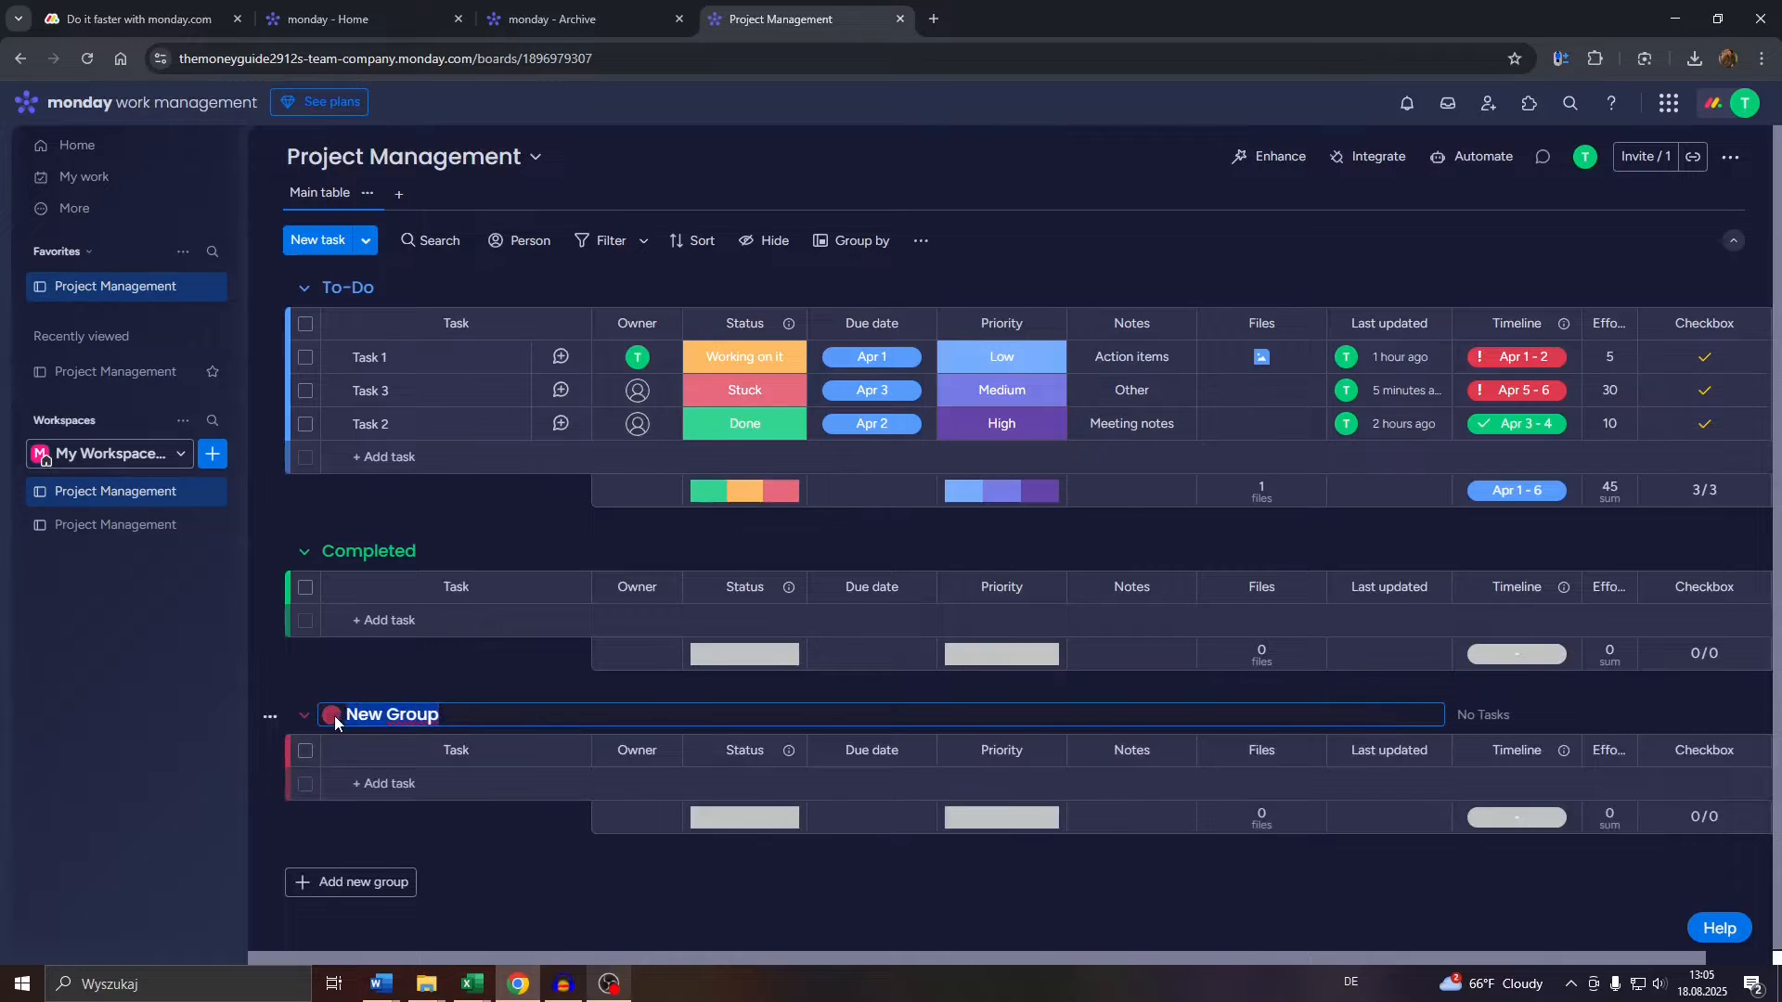
{"action": "type", "text": "In prog"}
{"action": "key", "text": "BackSpace"}
{"action": "key", "text": "BackSpace"}
{"action": "key", "text": "BackSpace"}
{"action": "key", "text": "BackSpace"}
{"action": "key", "text": "BackSpace"}
{"action": "type", "text": "Progress"}
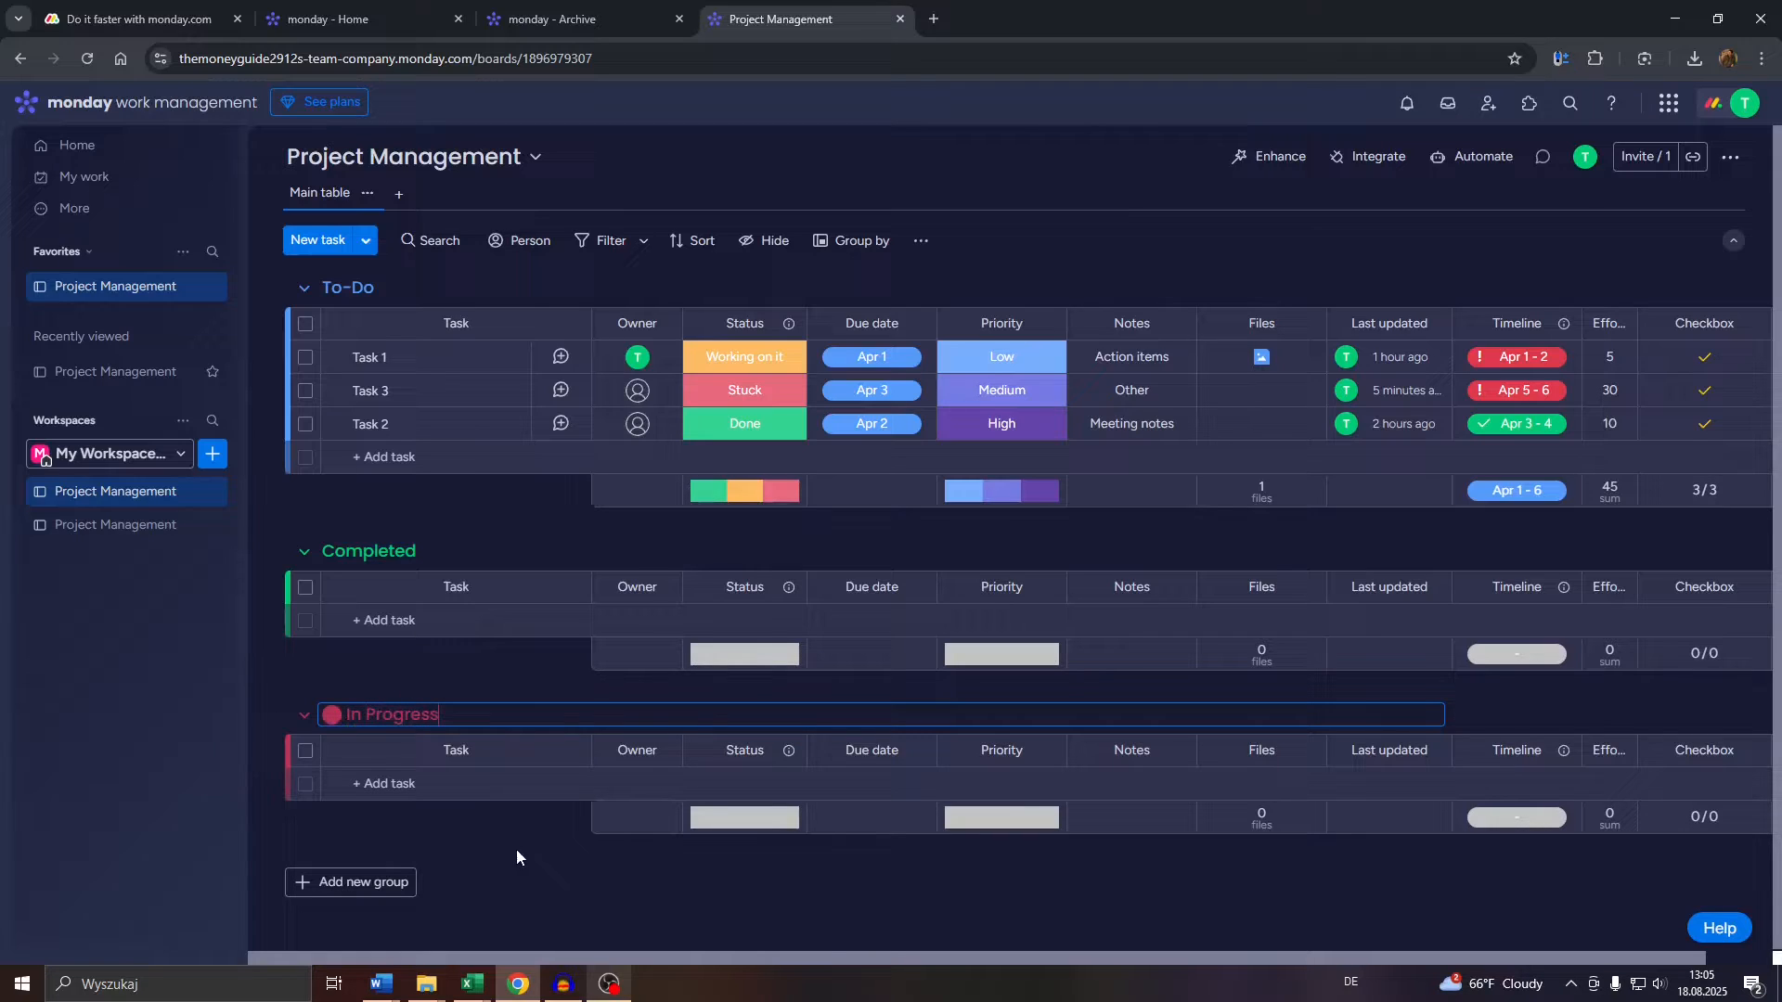
{"action": "left_click", "coordinate": [510, 877]}
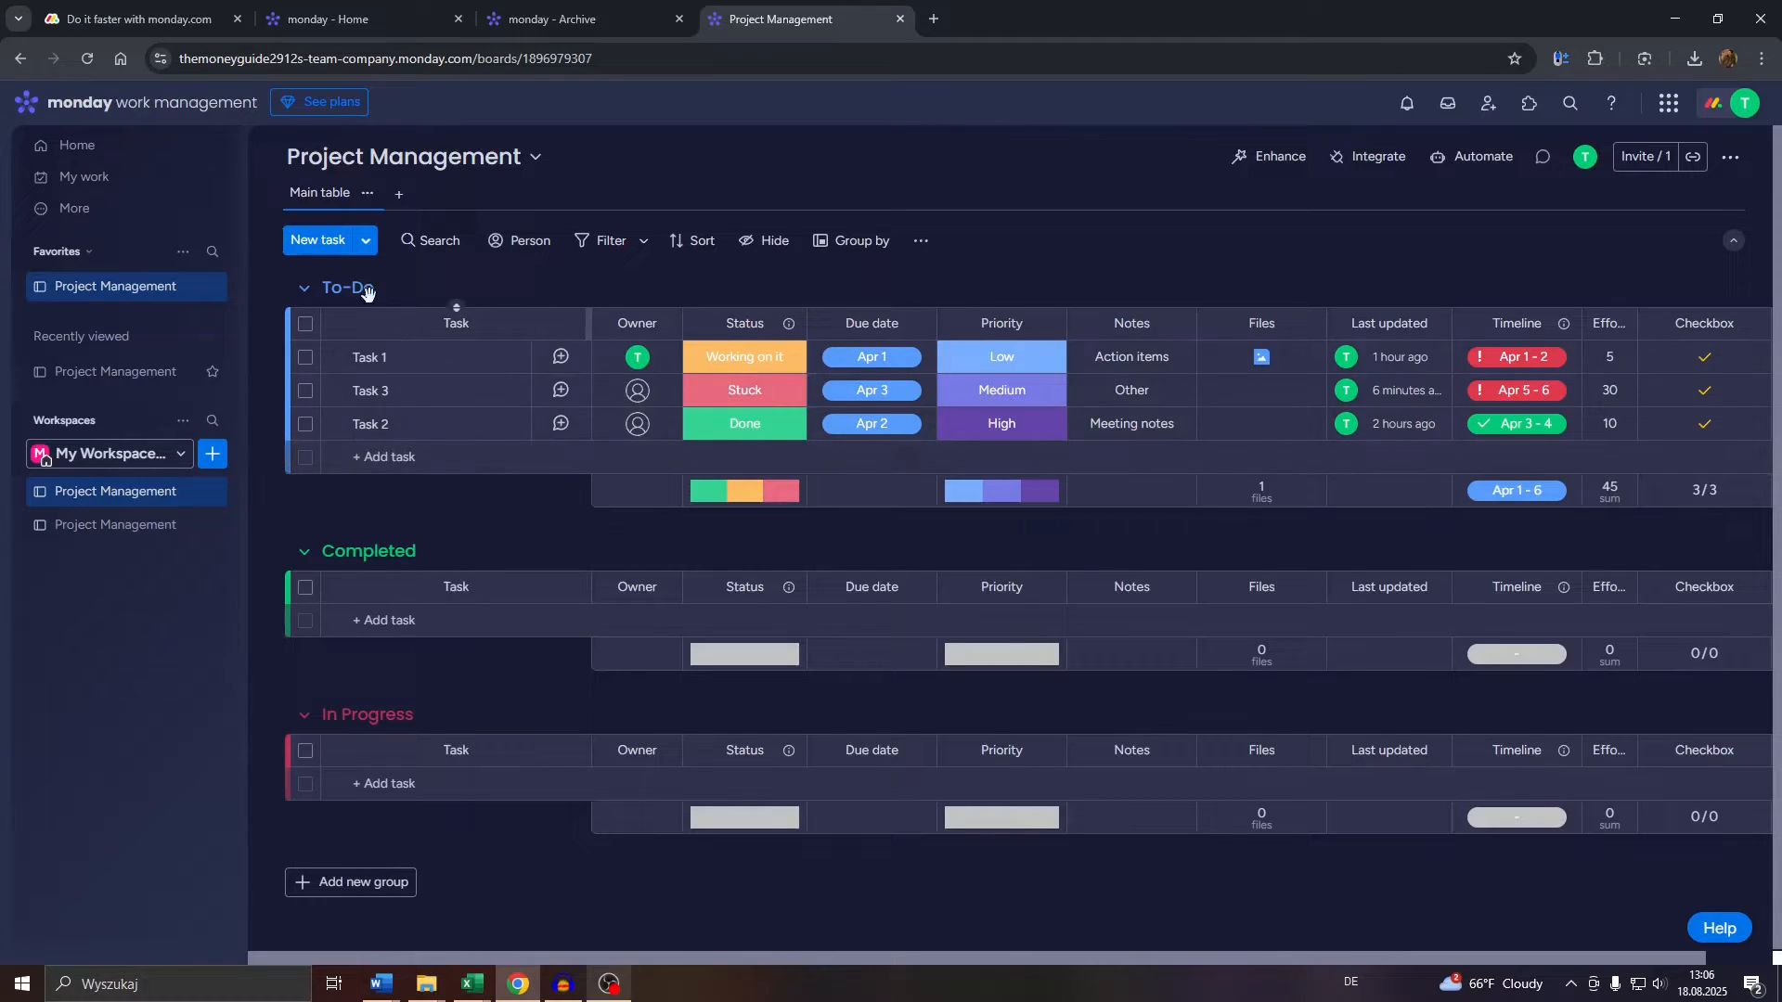
- Create a new task named Prepare Guest List in the To-Do group
{"action": "left_click", "coordinate": [336, 243]}
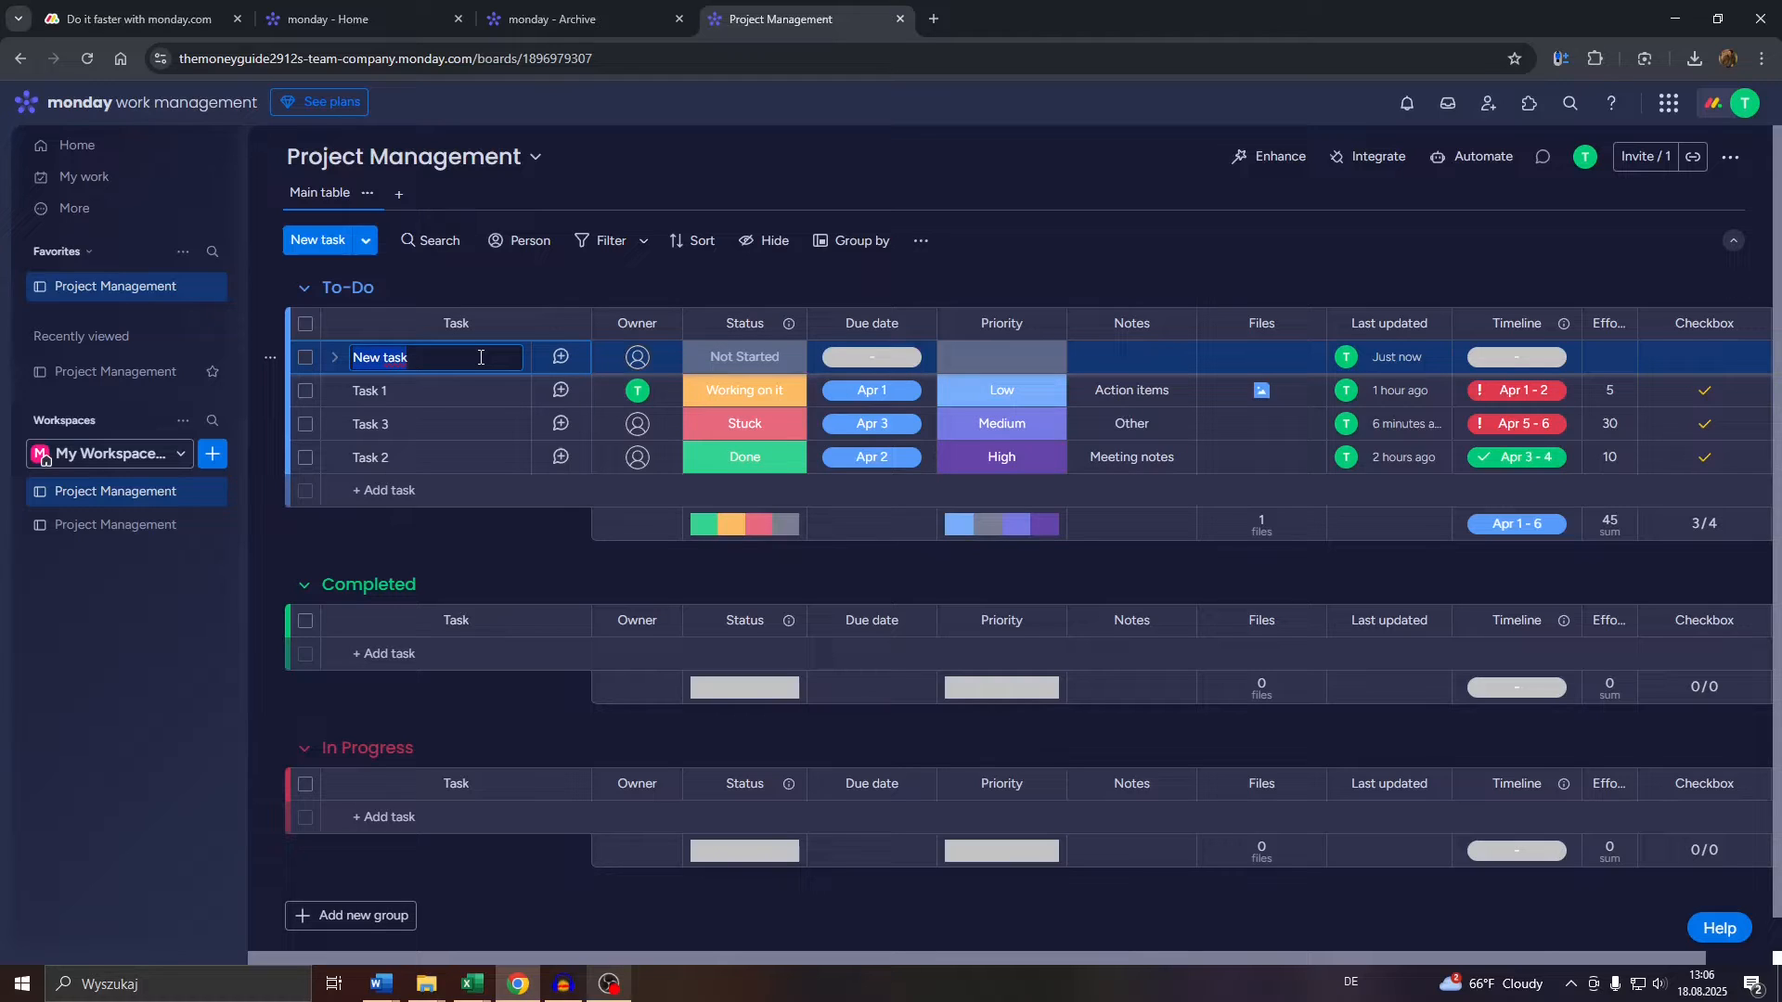
{"action": "type", "text": "Prepare"}
{"action": "left_click", "coordinate": [460, 533]}
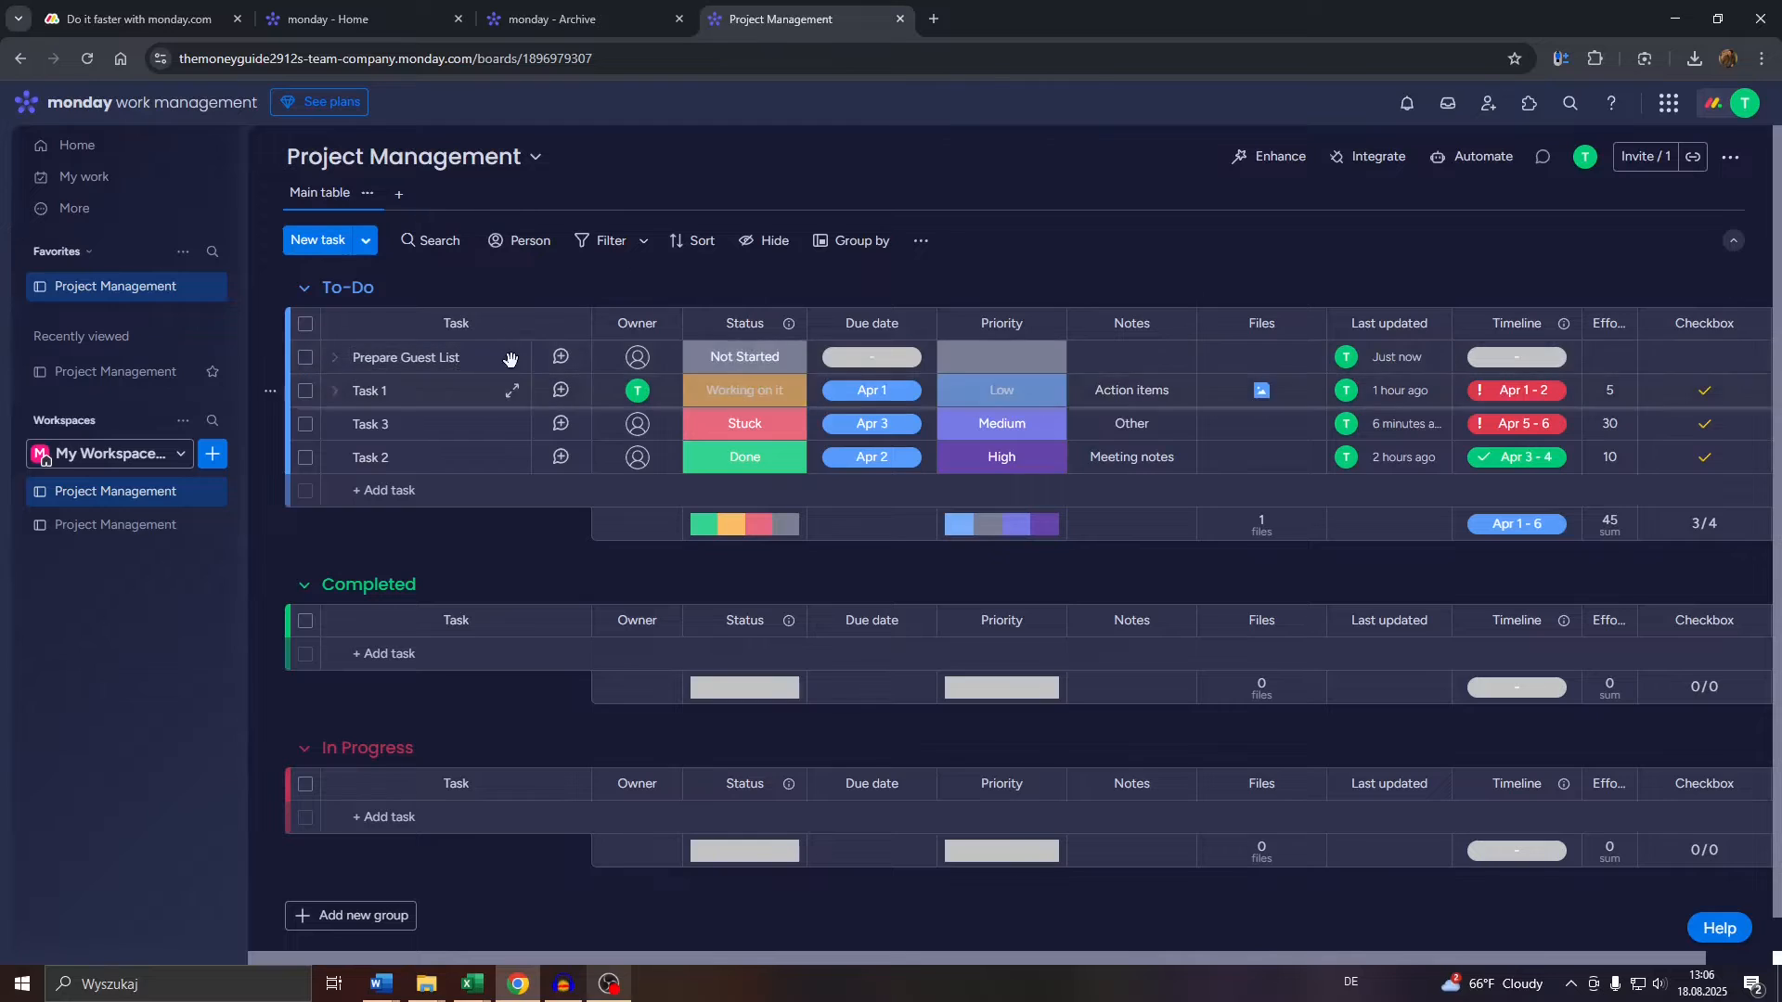
- Convert the Prepare Guest List task into a subitem of Task 1, moving it despite the unmapped columns
{"action": "left_click", "coordinate": [464, 360]}
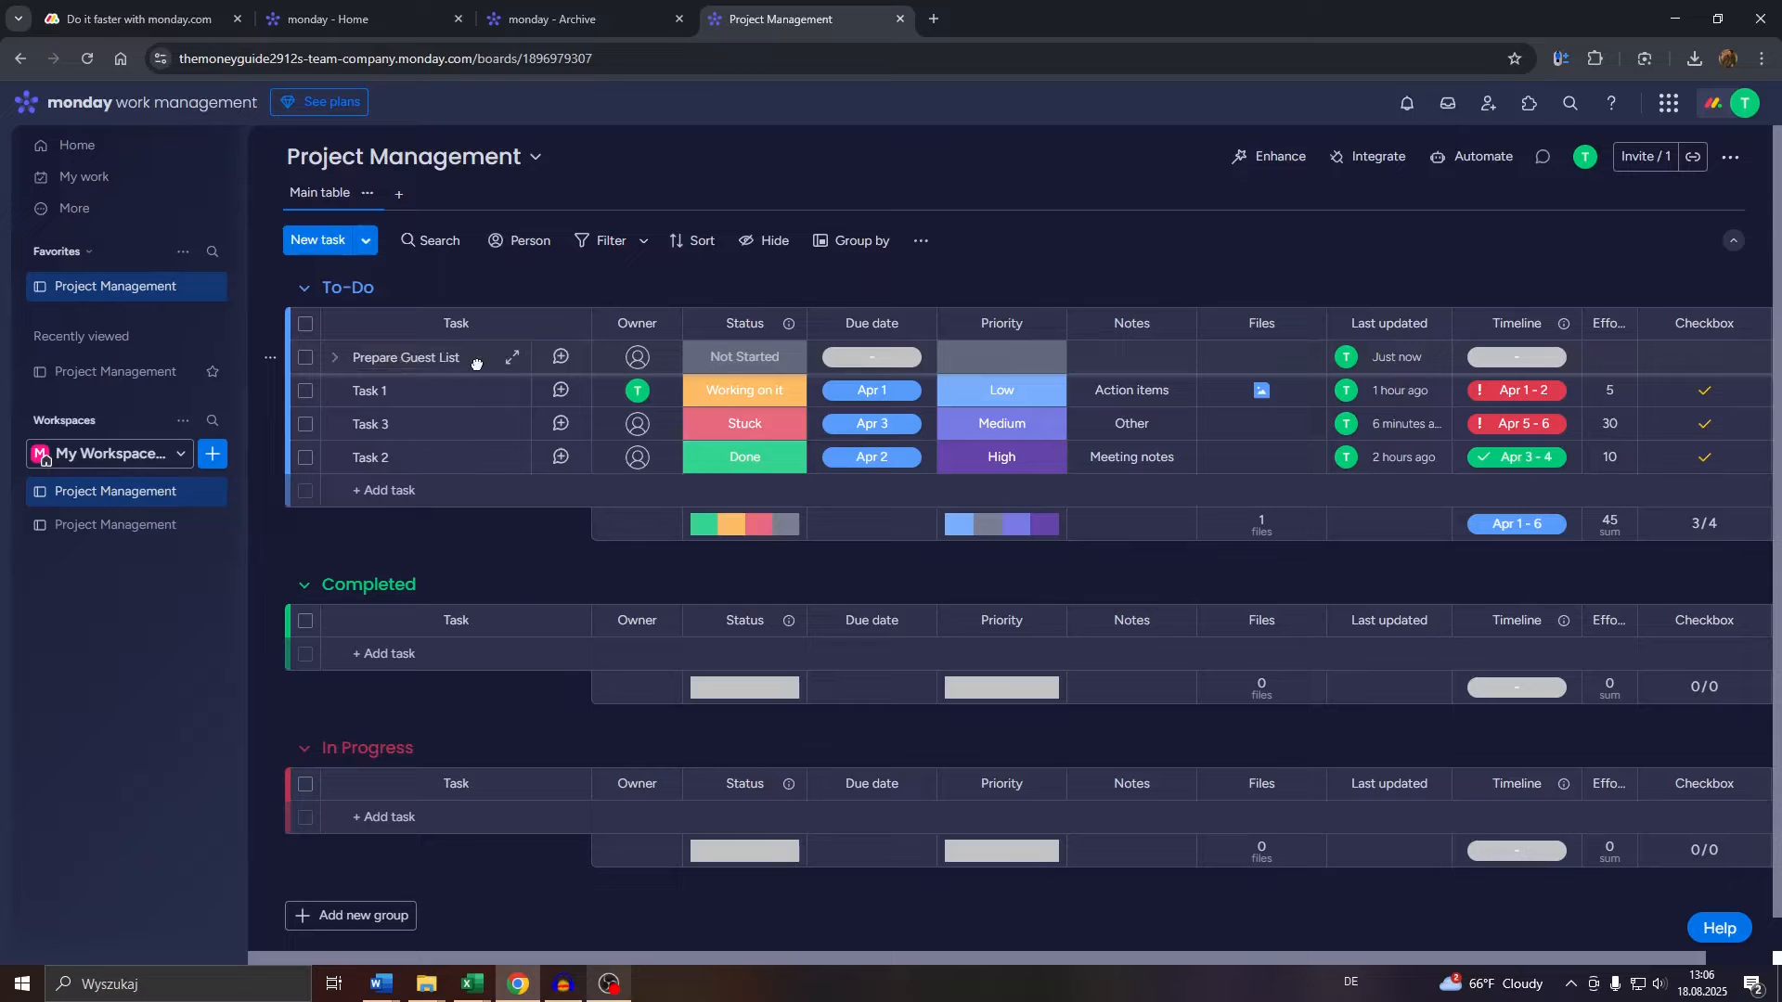
{"action": "mouse_move", "coordinate": [476, 363]}
{"action": "left_mouse_down"}
{"action": "mouse_move", "coordinate": [458, 646]}
{"action": "mouse_move", "coordinate": [455, 360]}
{"action": "left_mouse_up"}
{"action": "right_click", "coordinate": [476, 370]}
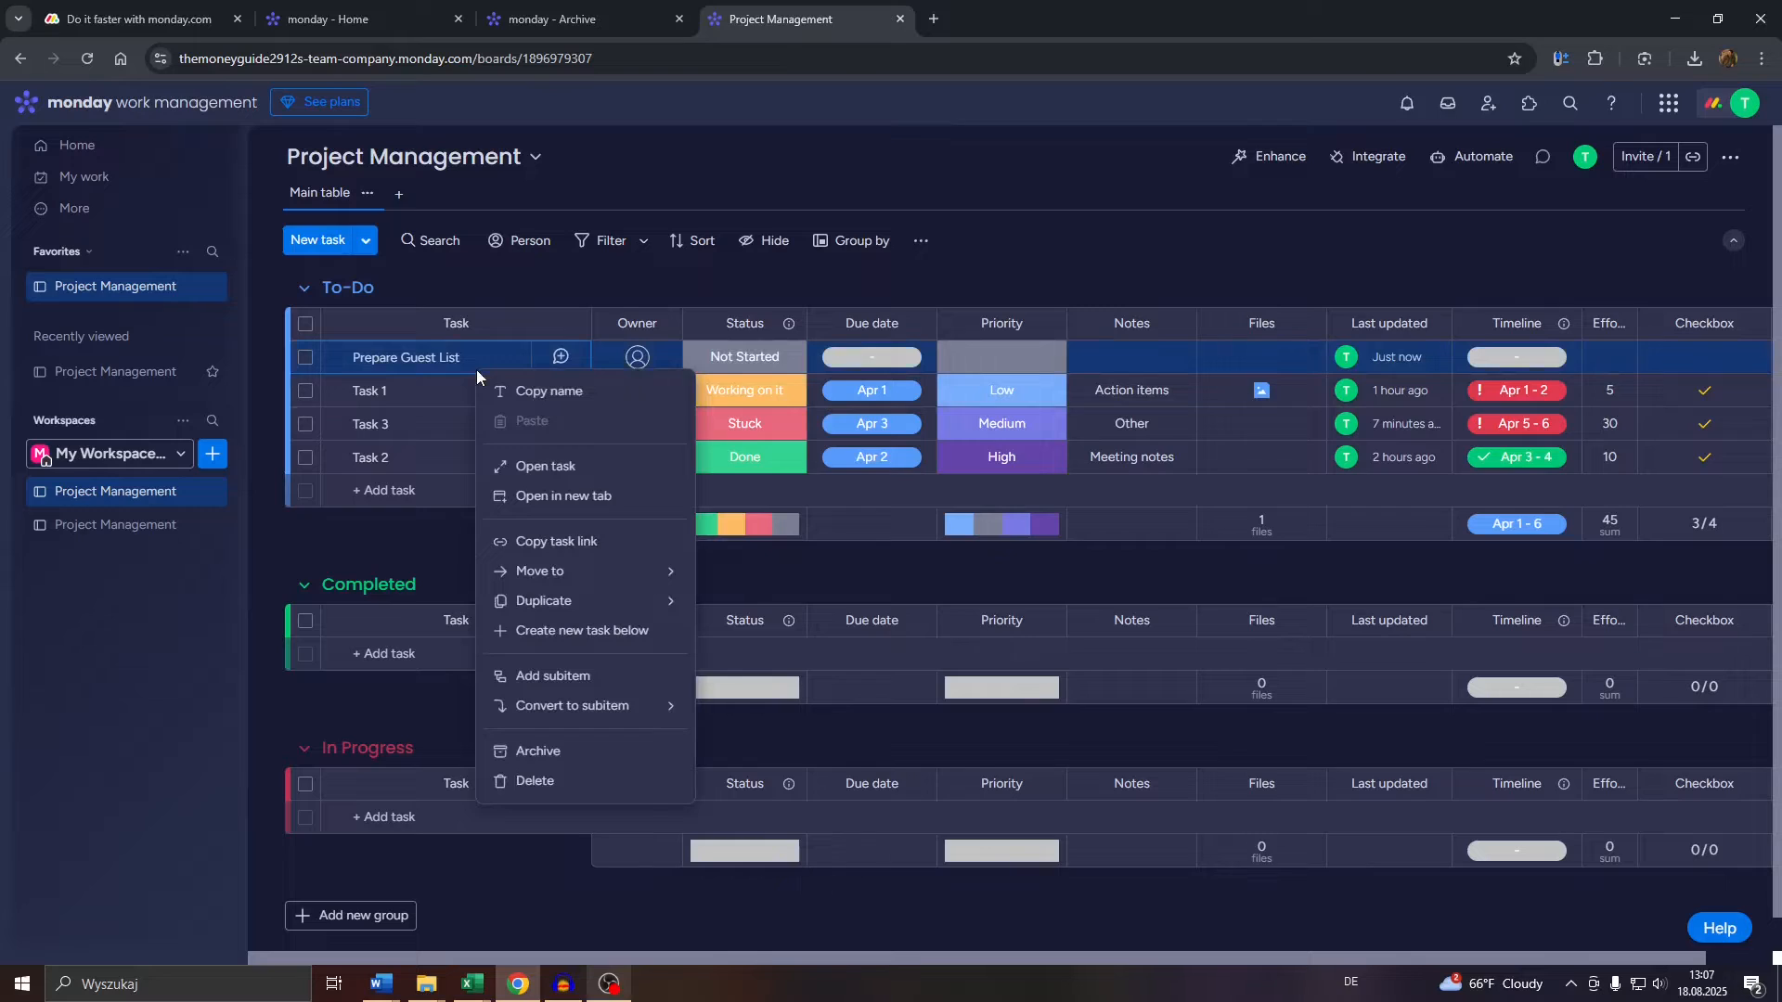
{"action": "mouse_move", "coordinate": [546, 583]}
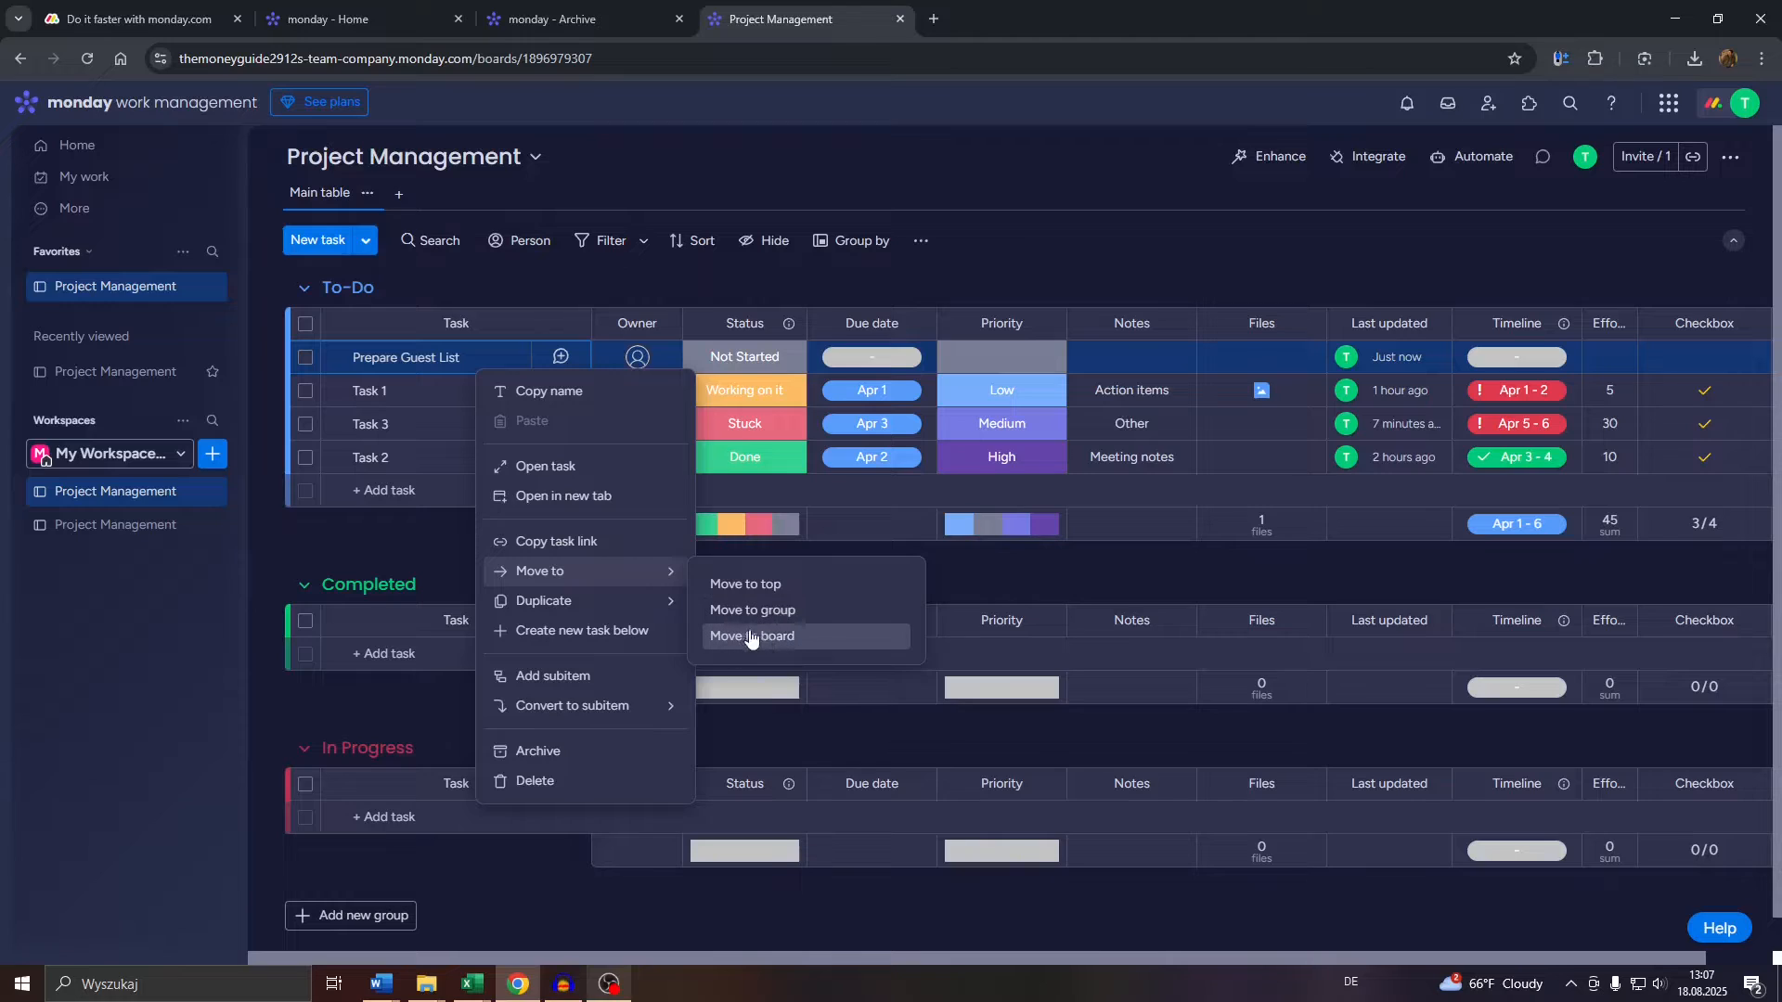
{"action": "mouse_move", "coordinate": [648, 582]}
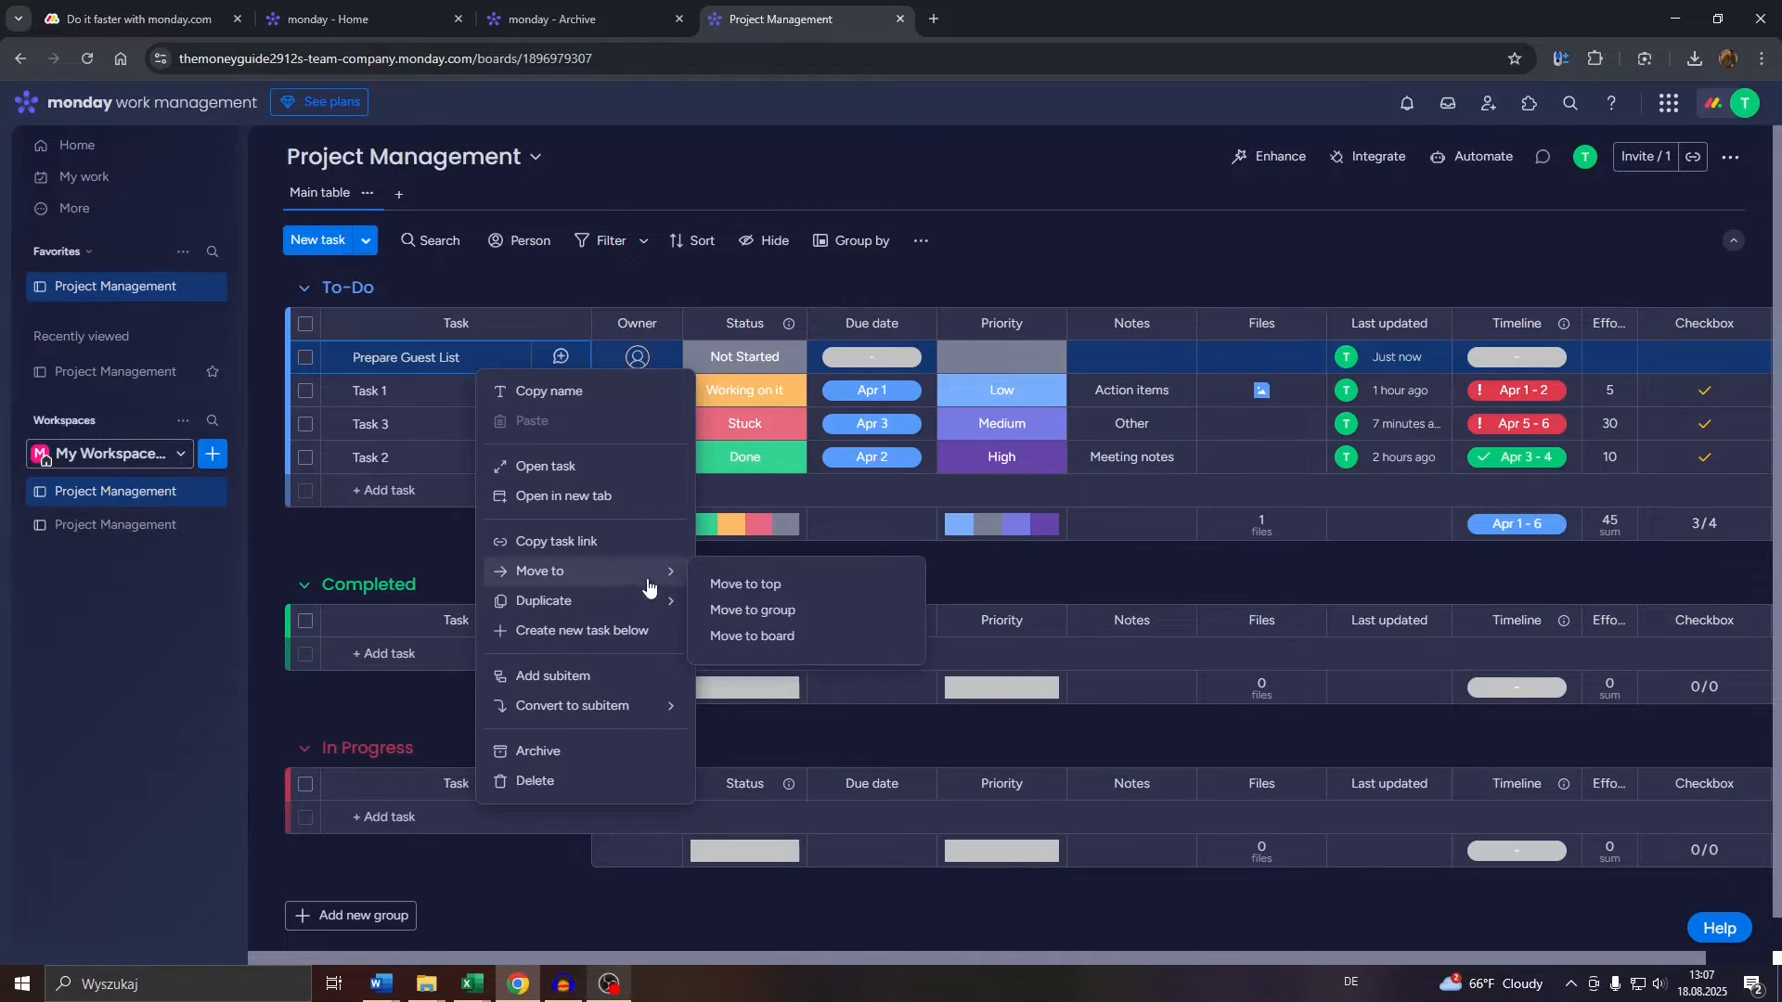
{"action": "mouse_move", "coordinate": [603, 603]}
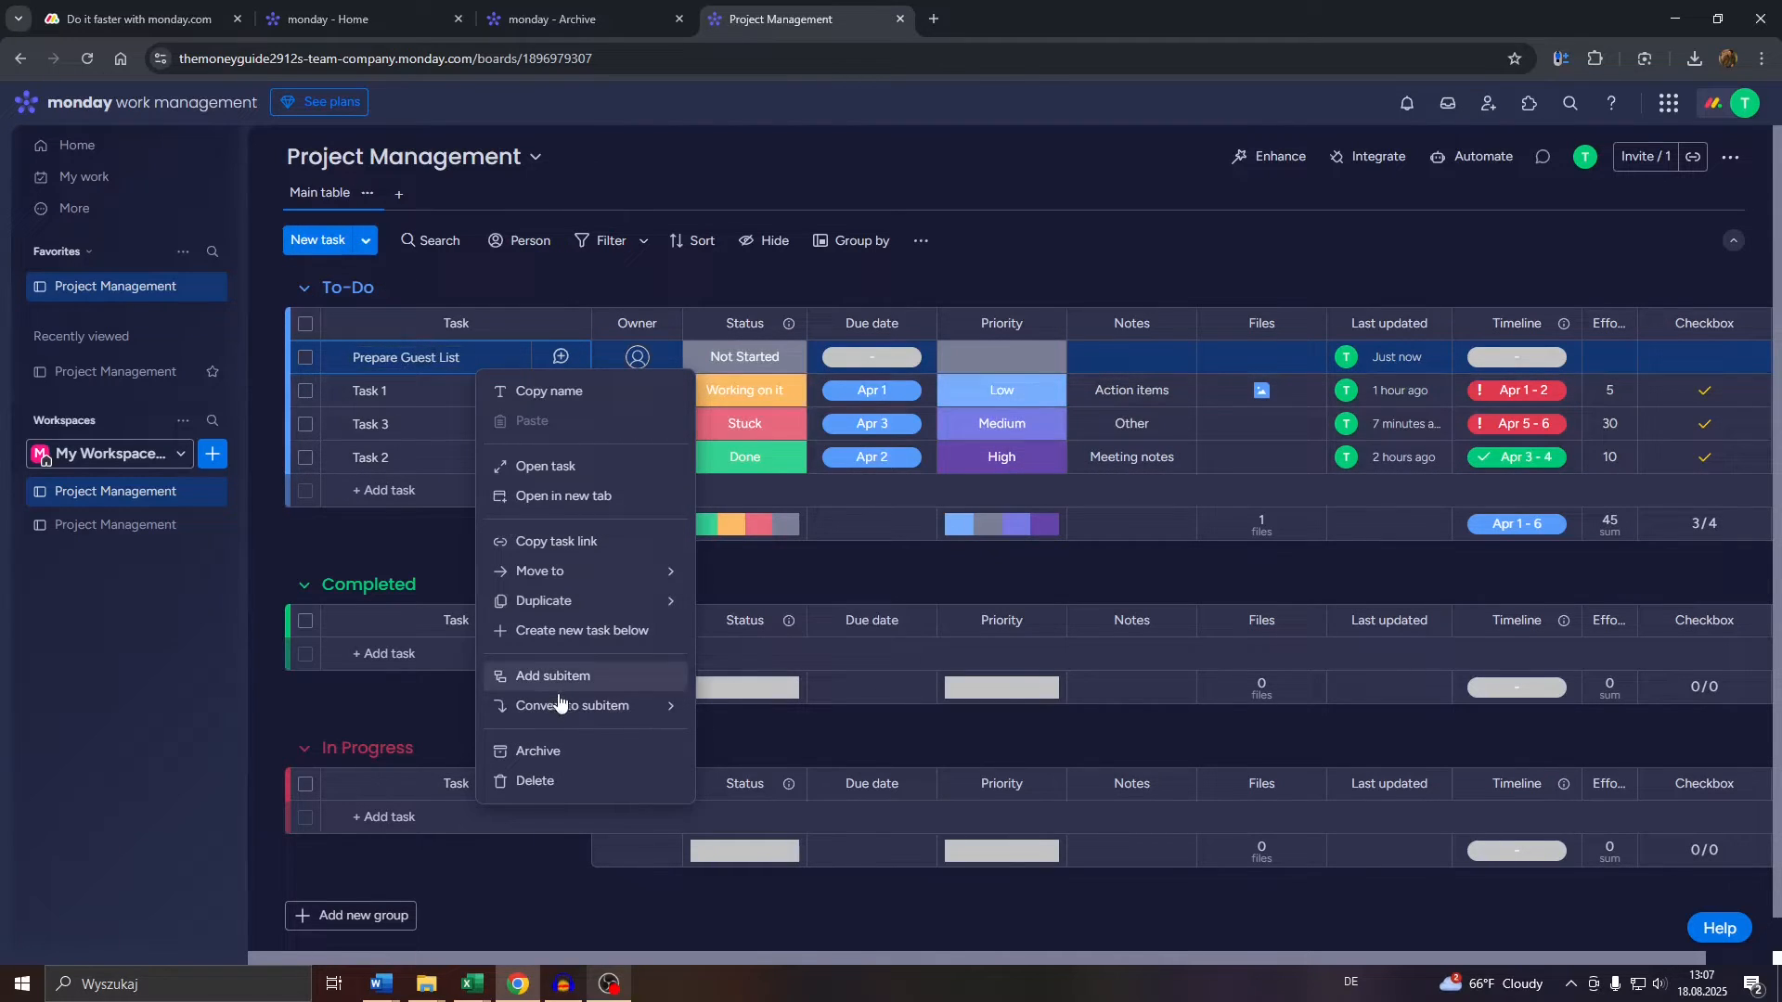
{"action": "mouse_move", "coordinate": [555, 711]}
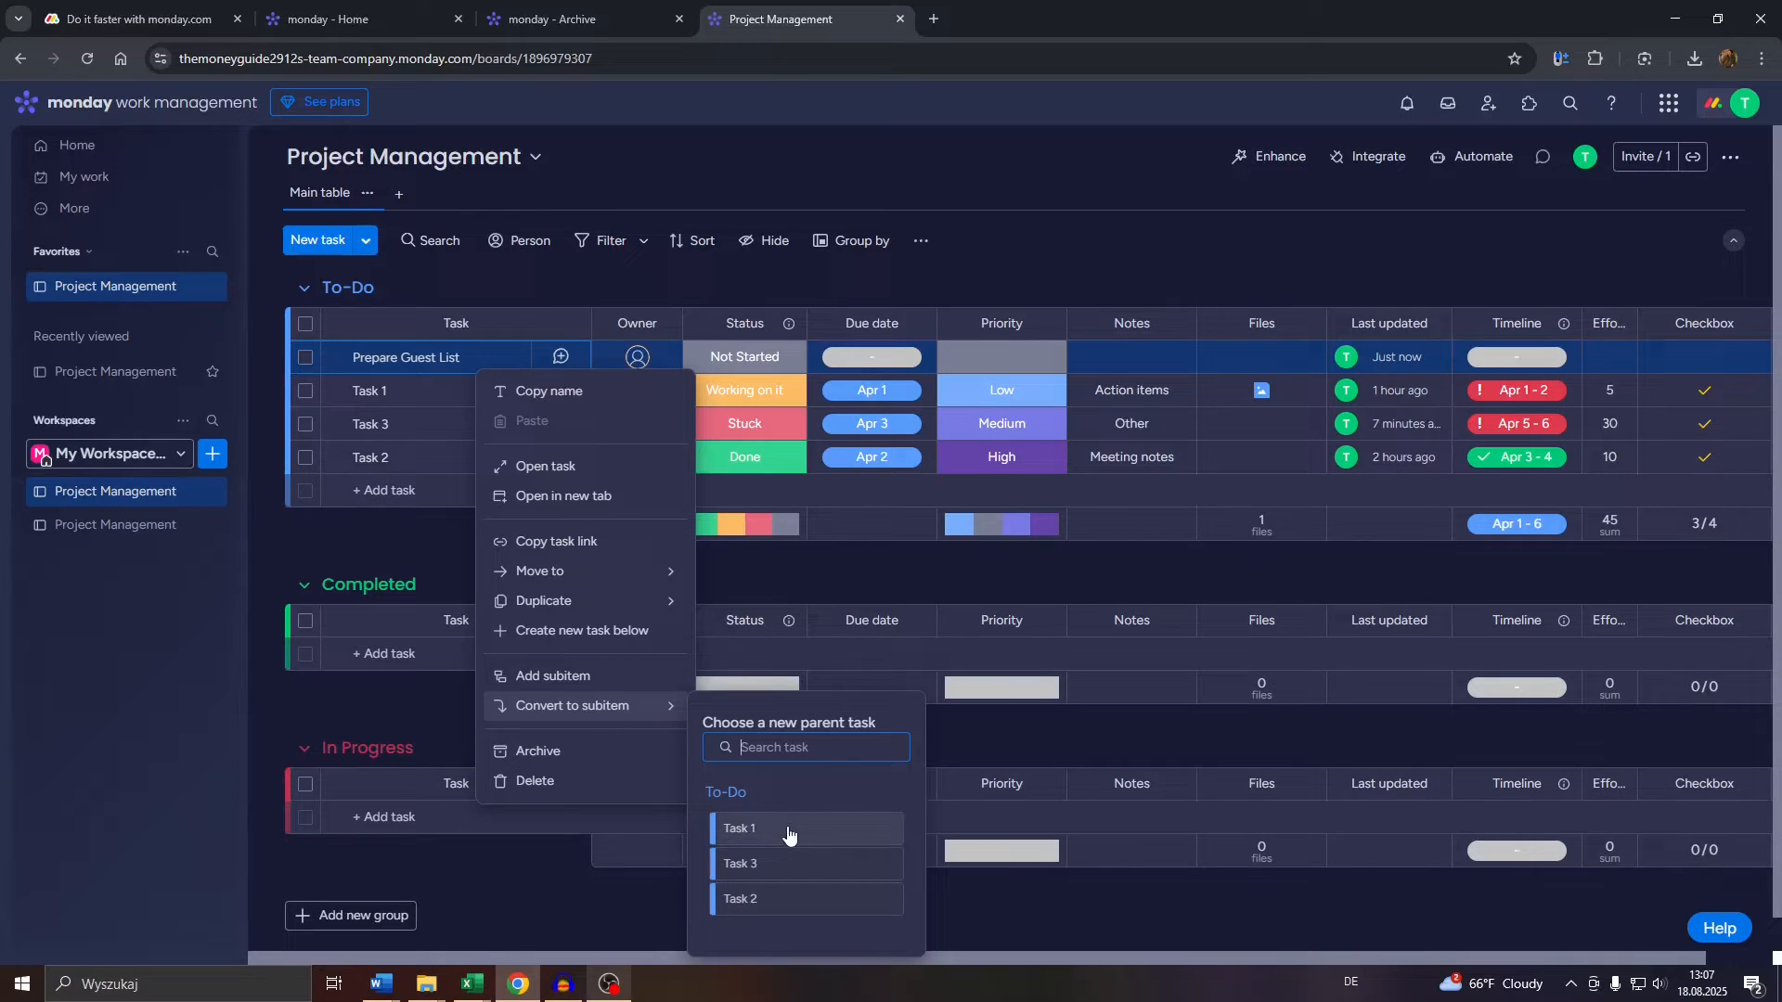
{"action": "left_click", "coordinate": [788, 831]}
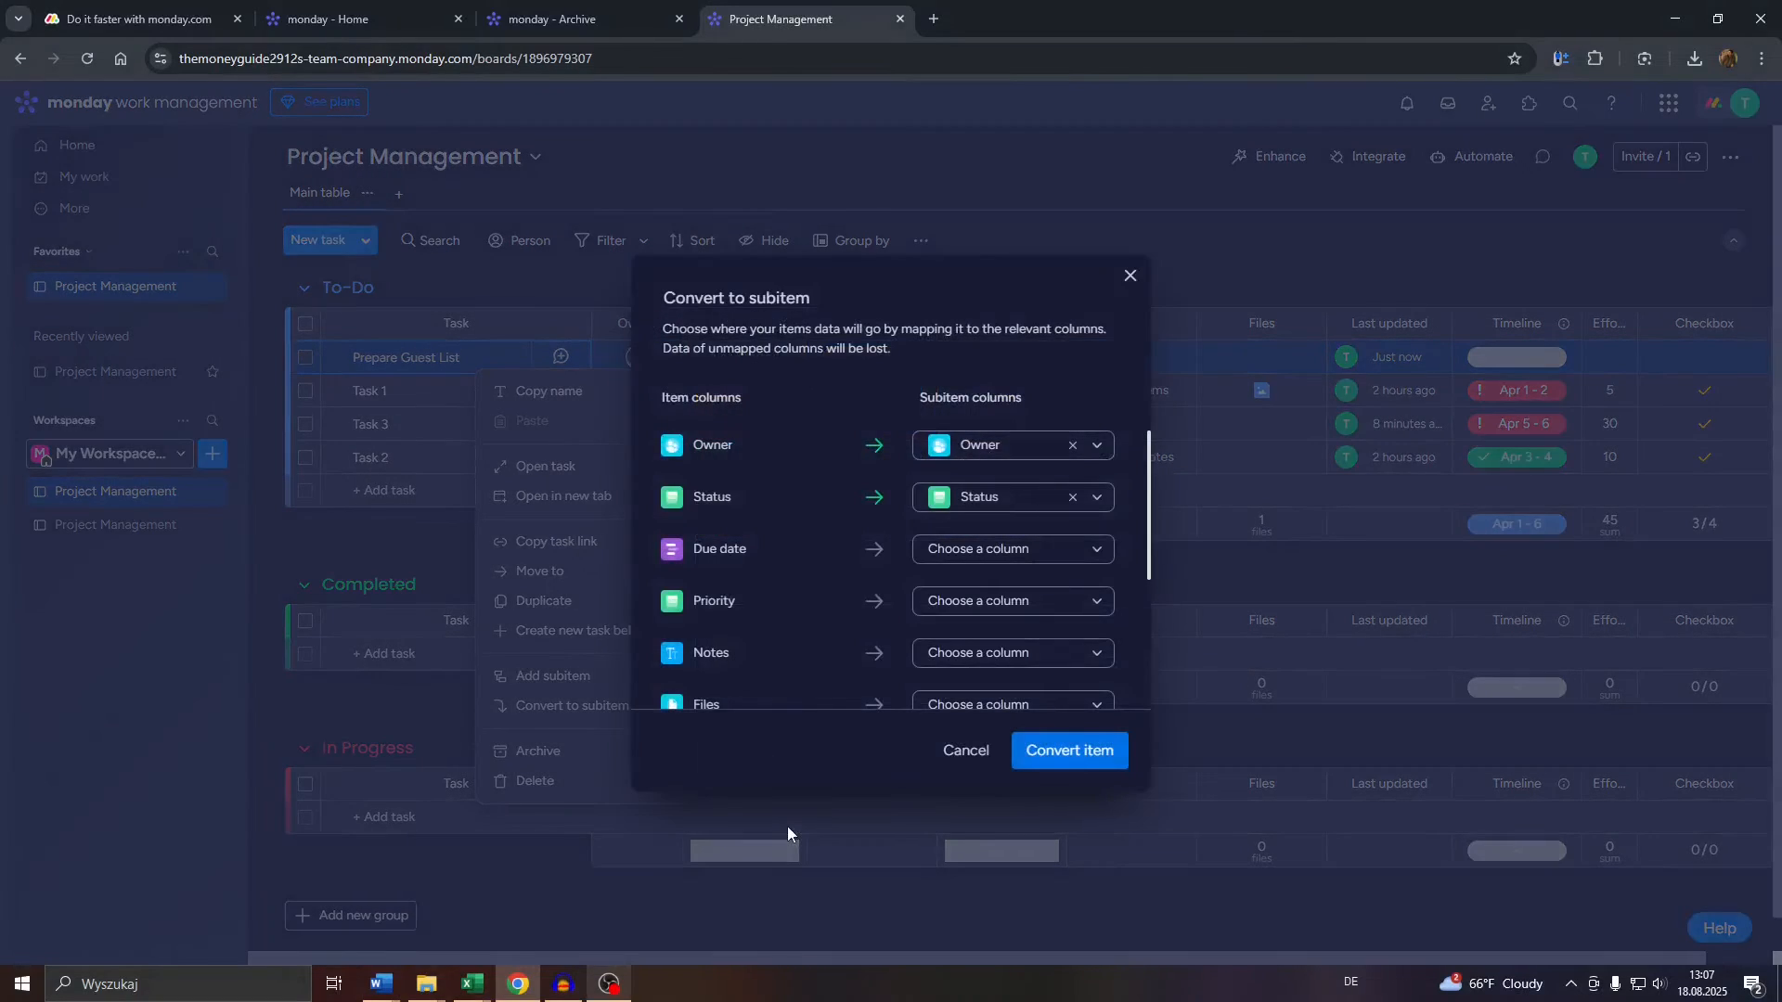
{"action": "left_click", "coordinate": [1080, 755]}
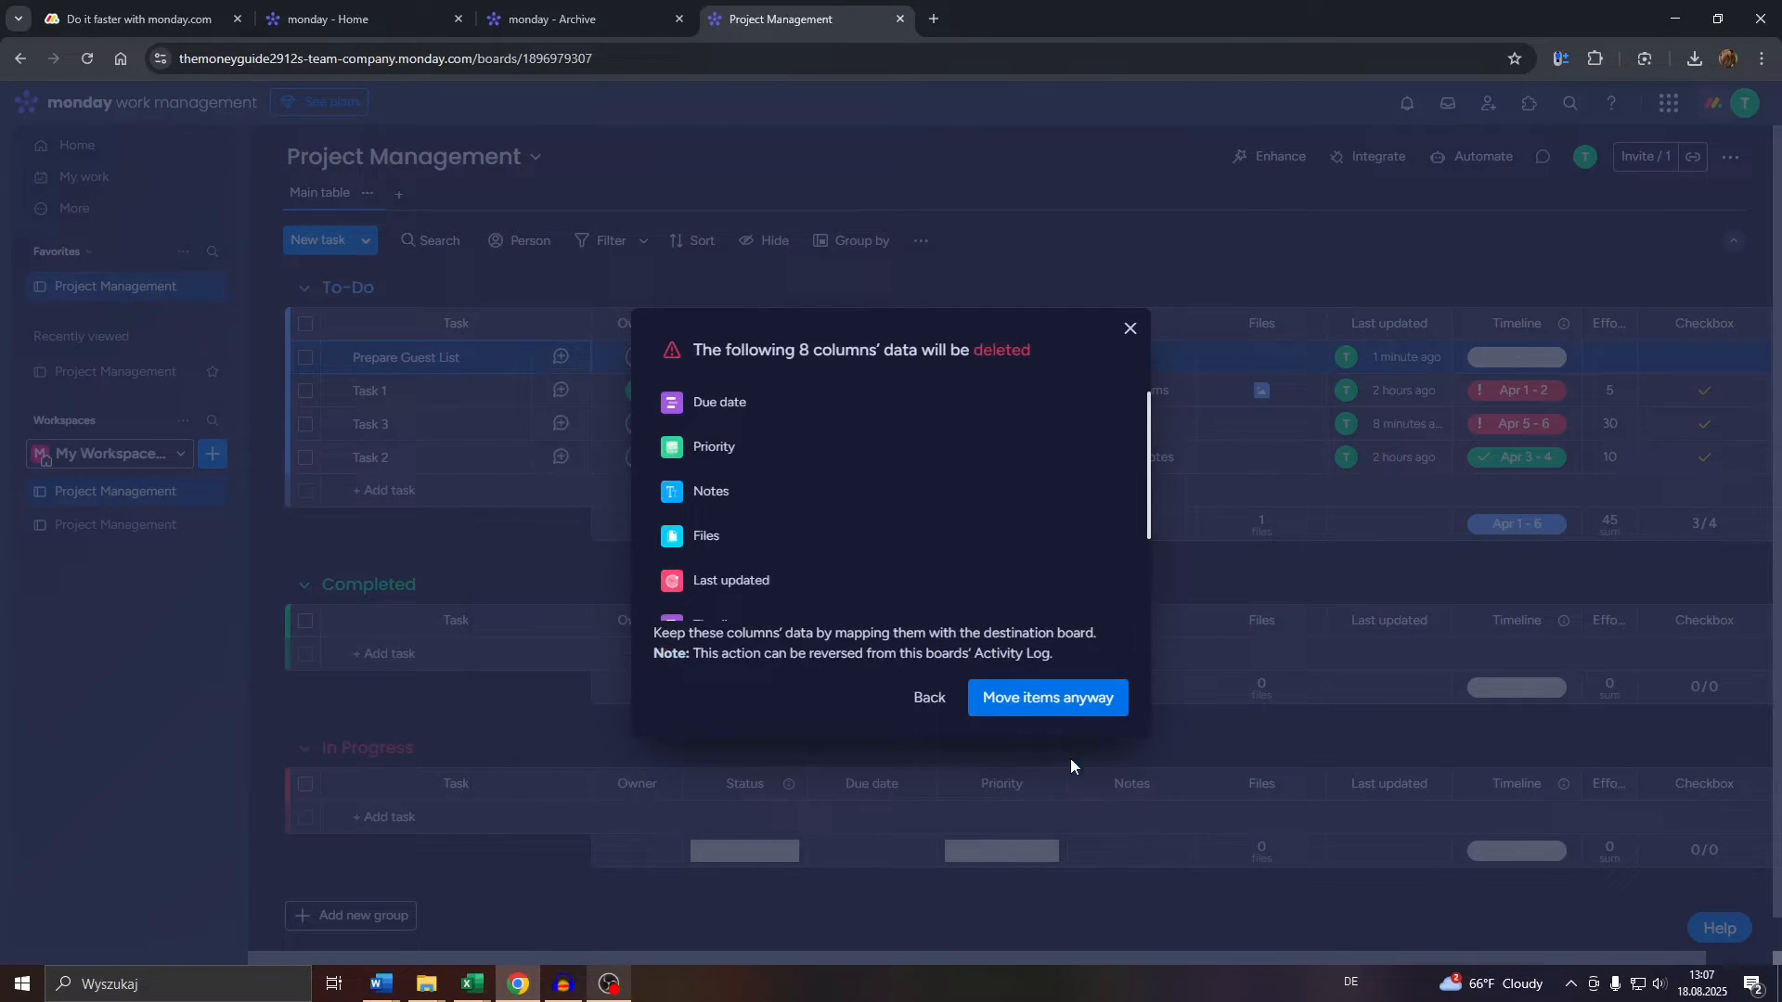
{"action": "left_click", "coordinate": [1045, 696]}
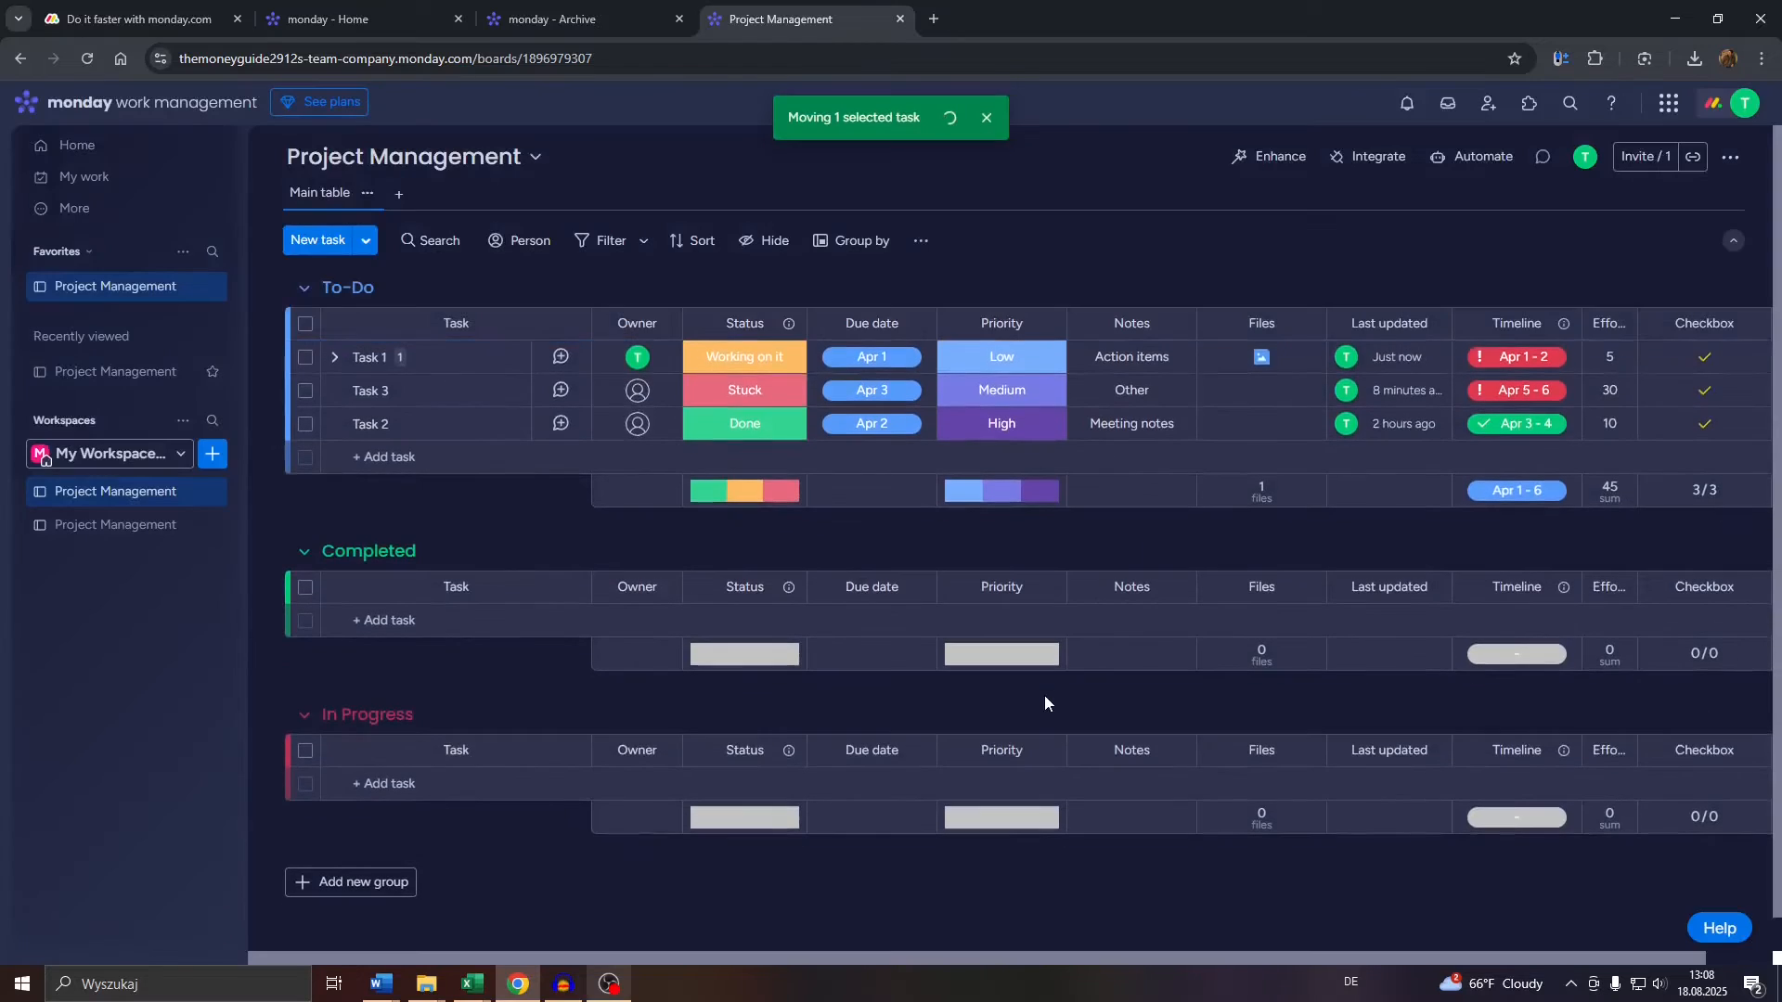
- Expand Task 1 and convert its Prepare Guest List subitem back into a standalone task, keeping the suggested column mapping
{"action": "left_click", "coordinate": [334, 366]}
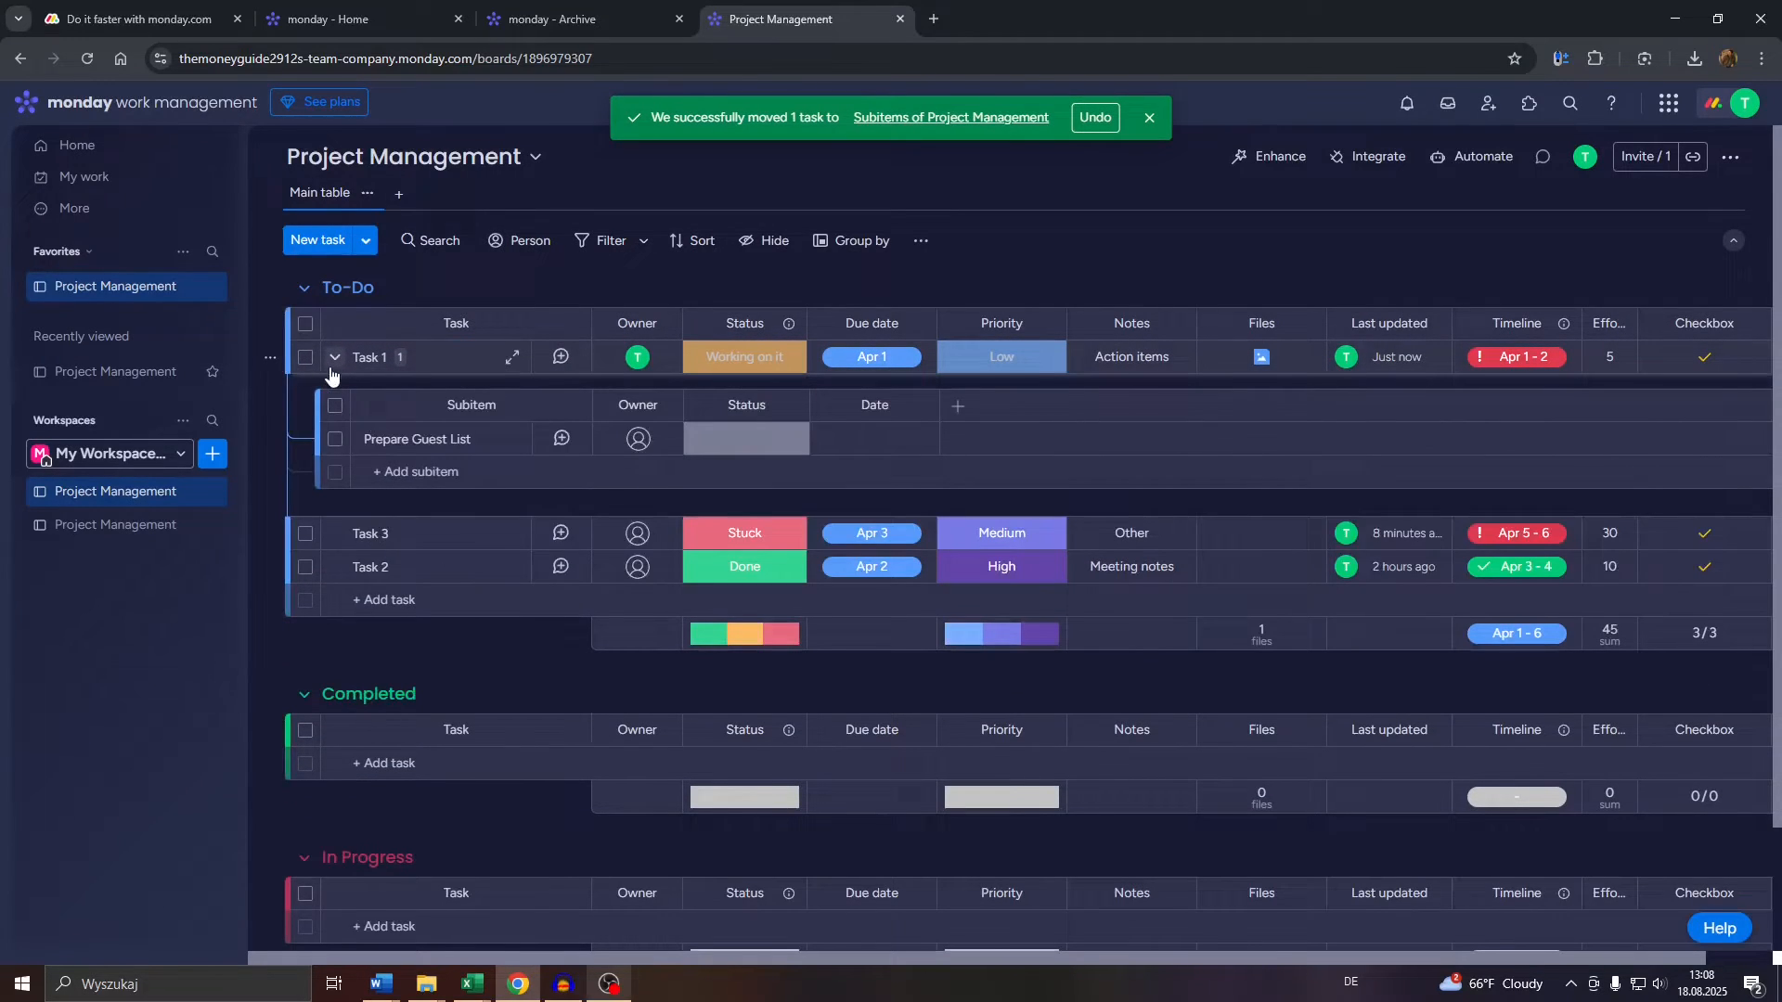
{"action": "left_click", "coordinate": [335, 371]}
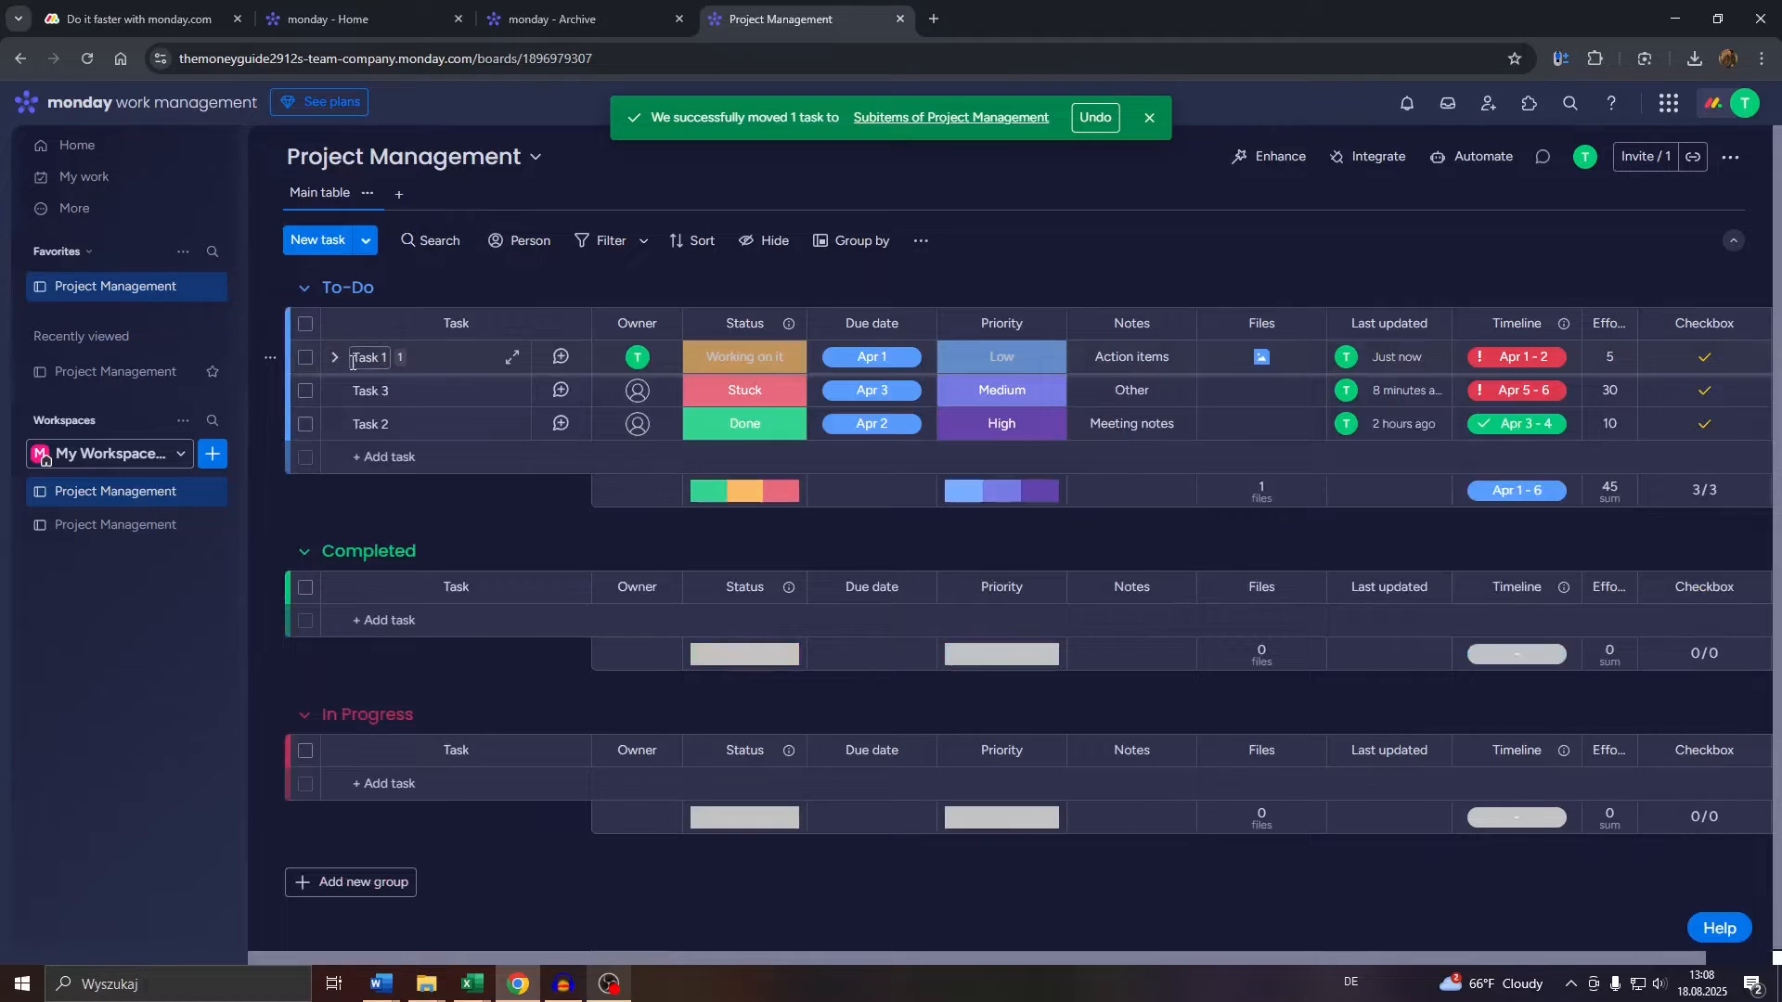
{"action": "left_click", "coordinate": [334, 360]}
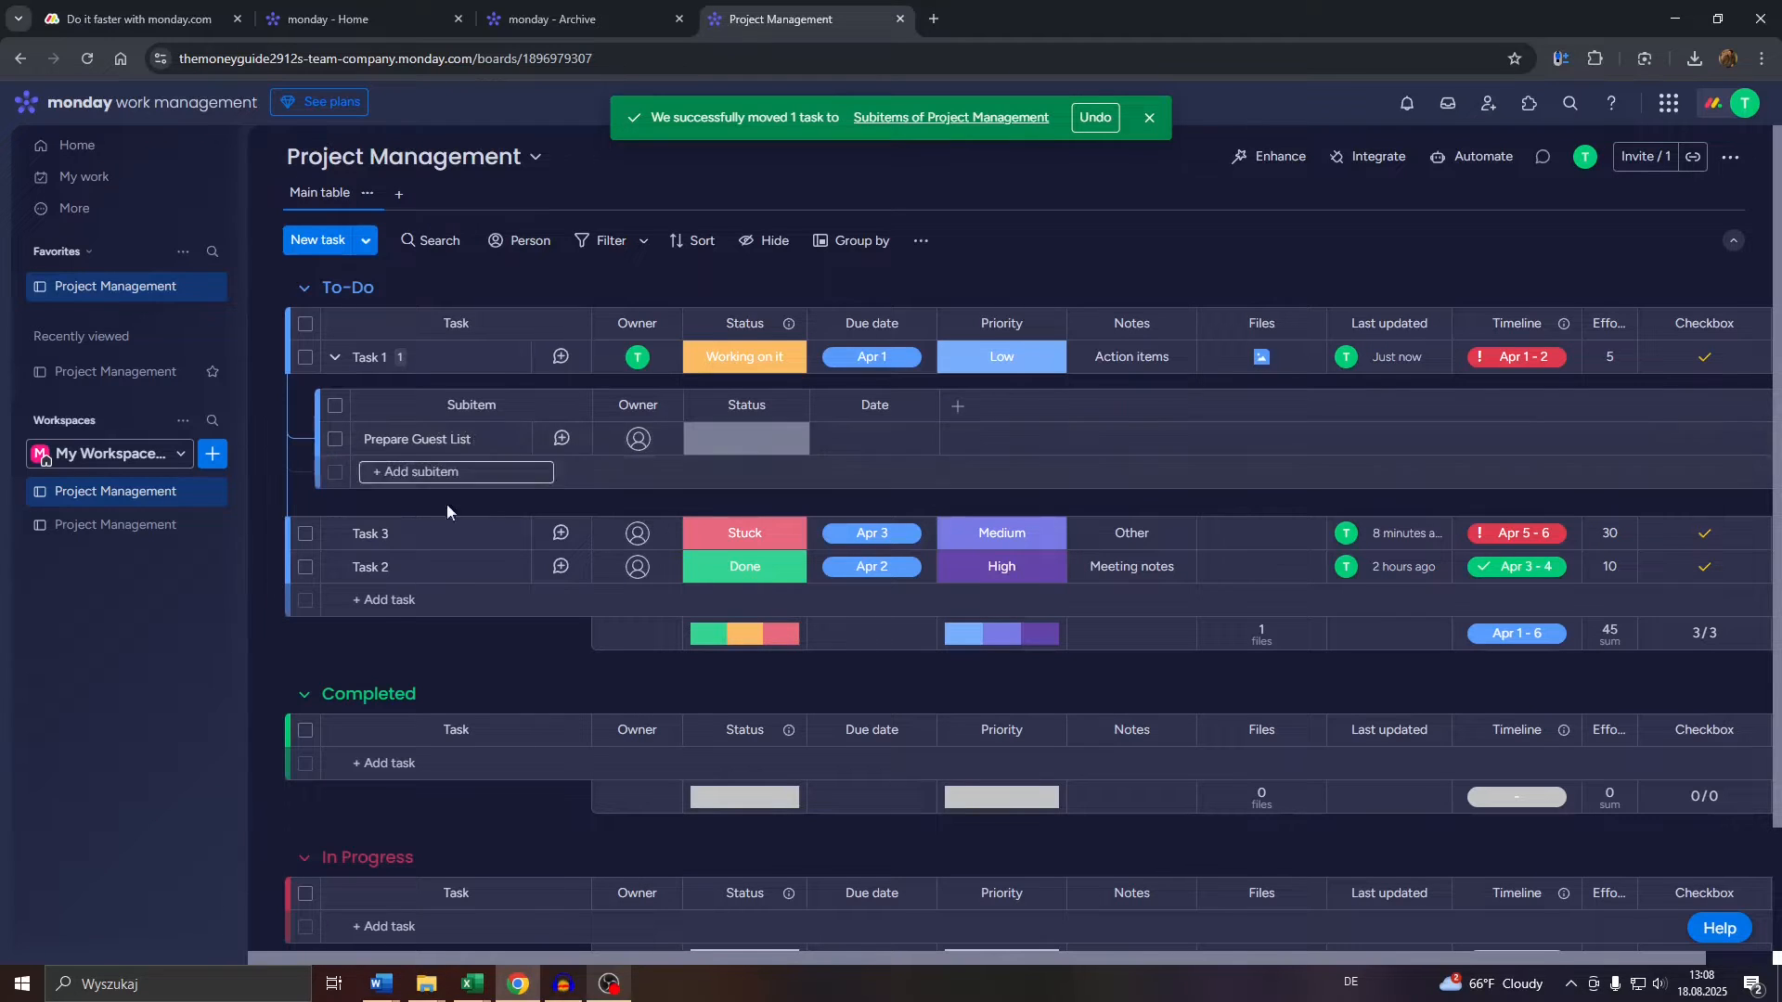
{"action": "left_click", "coordinate": [484, 442]}
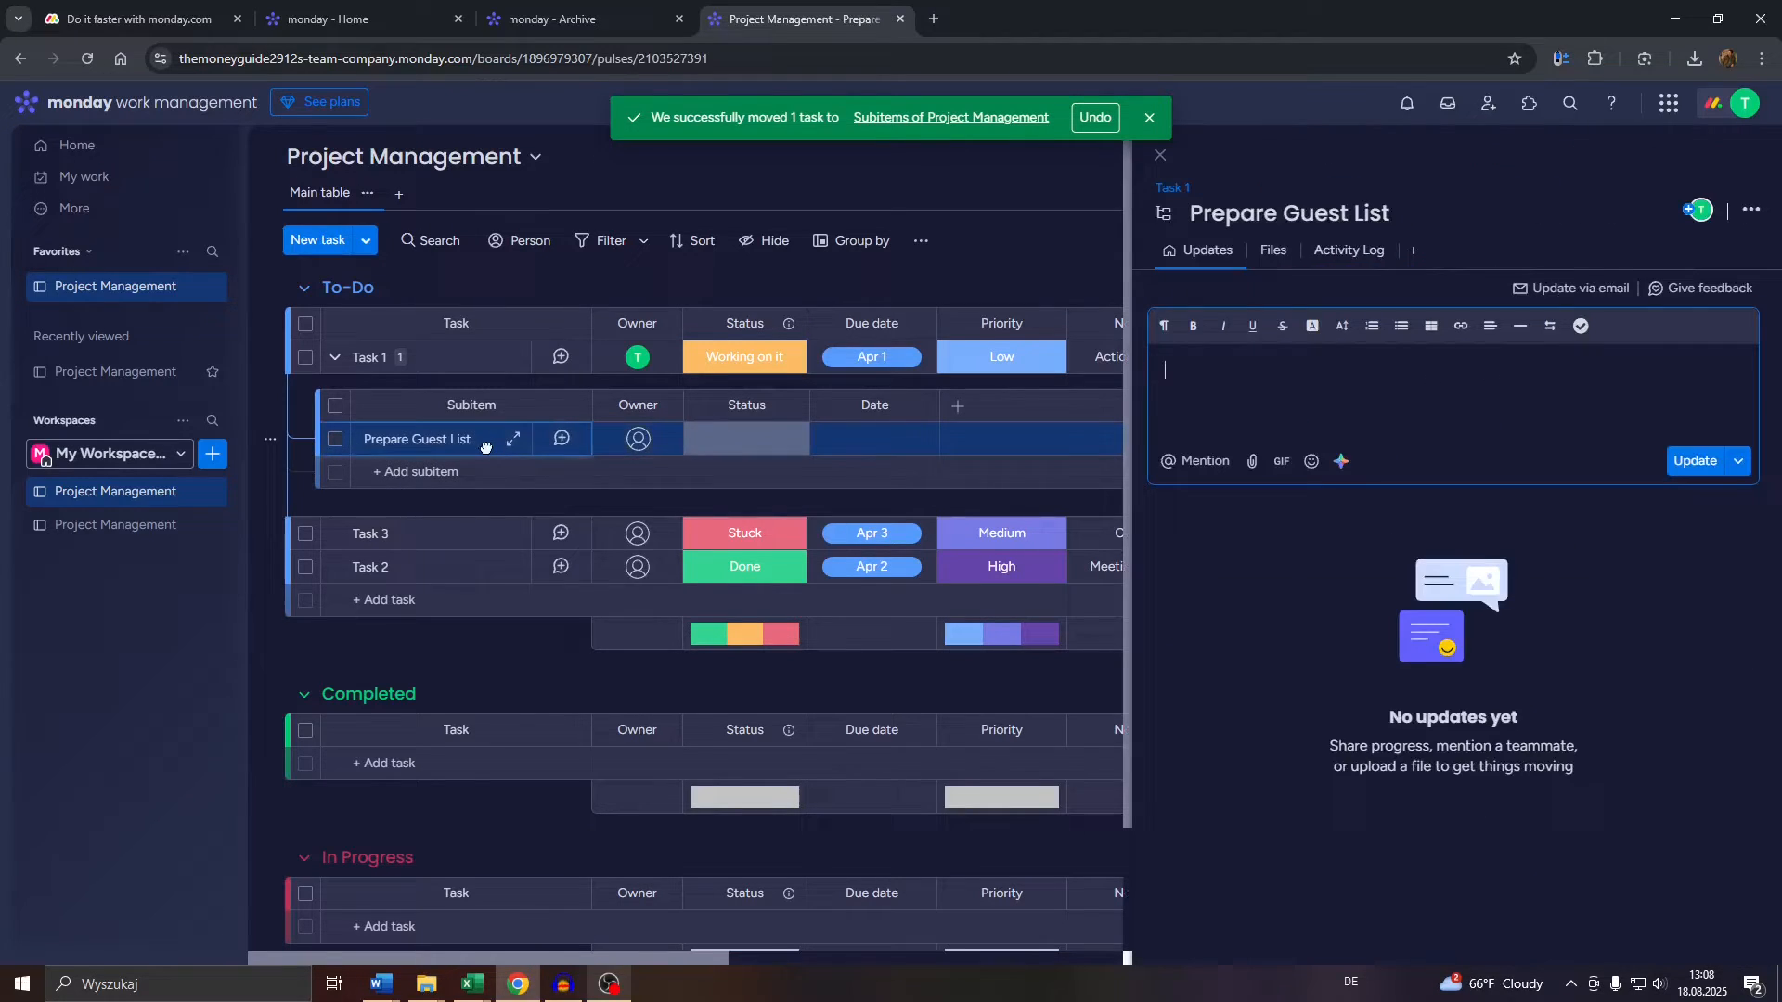
{"action": "right_click", "coordinate": [487, 454]}
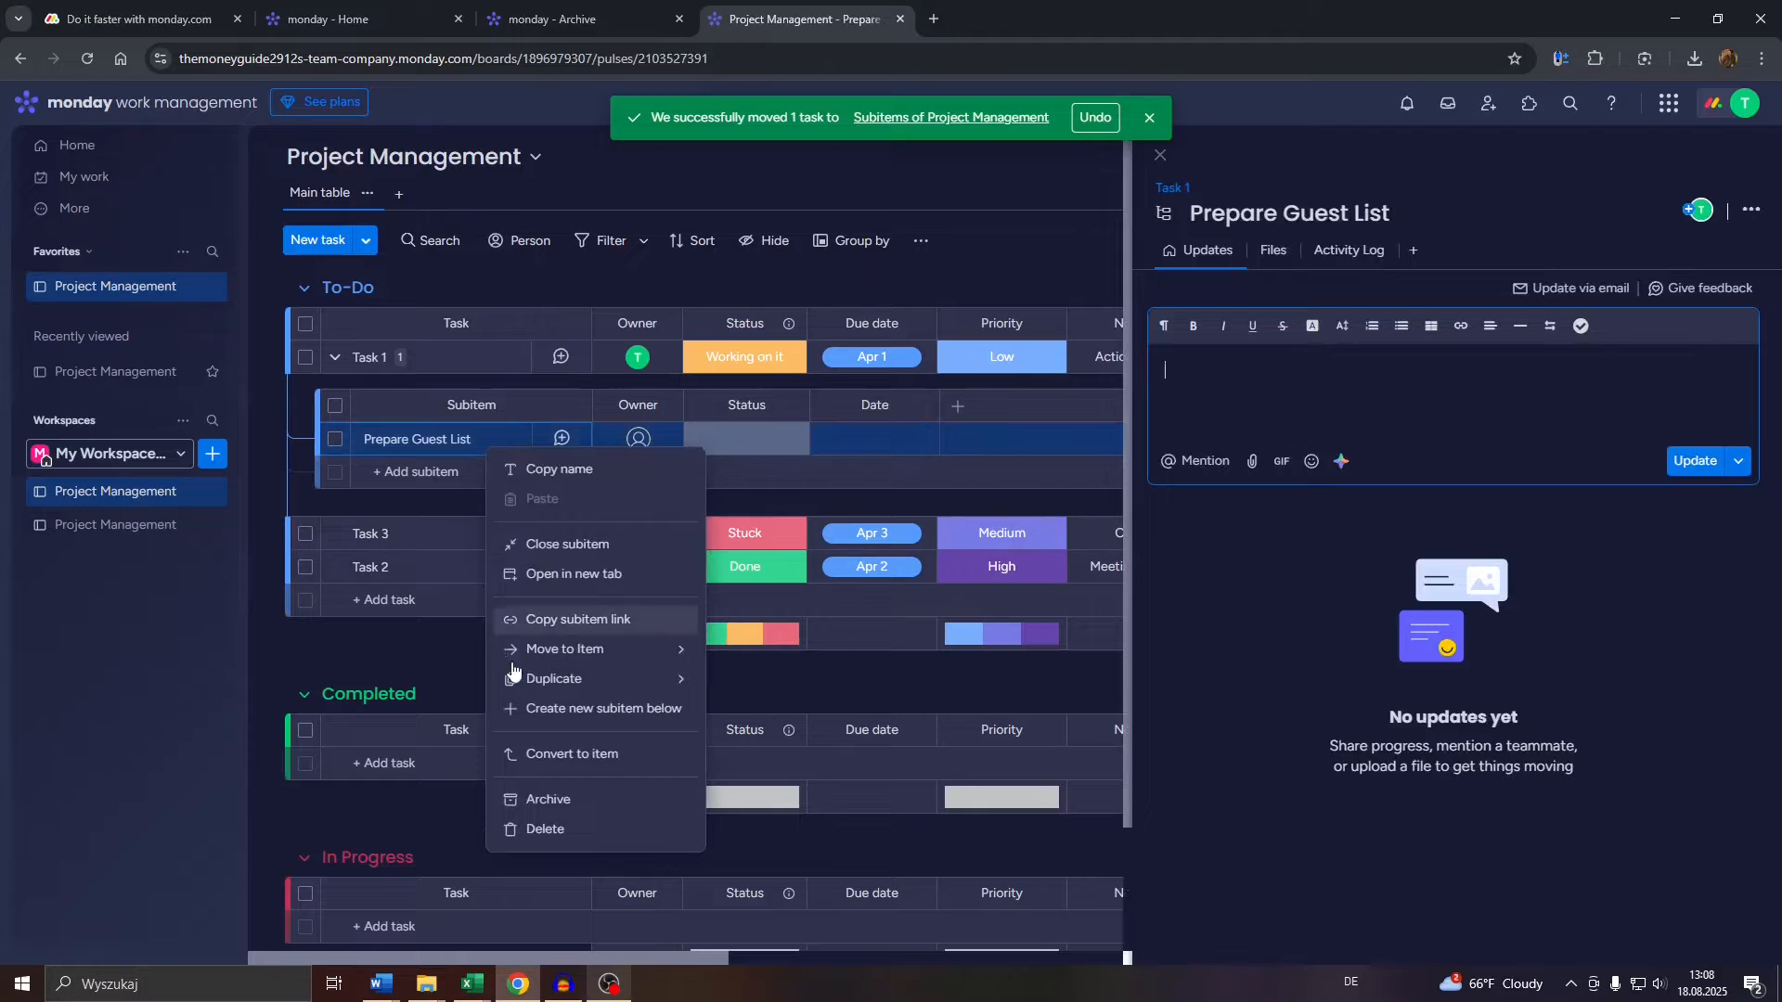
{"action": "left_click", "coordinate": [570, 754]}
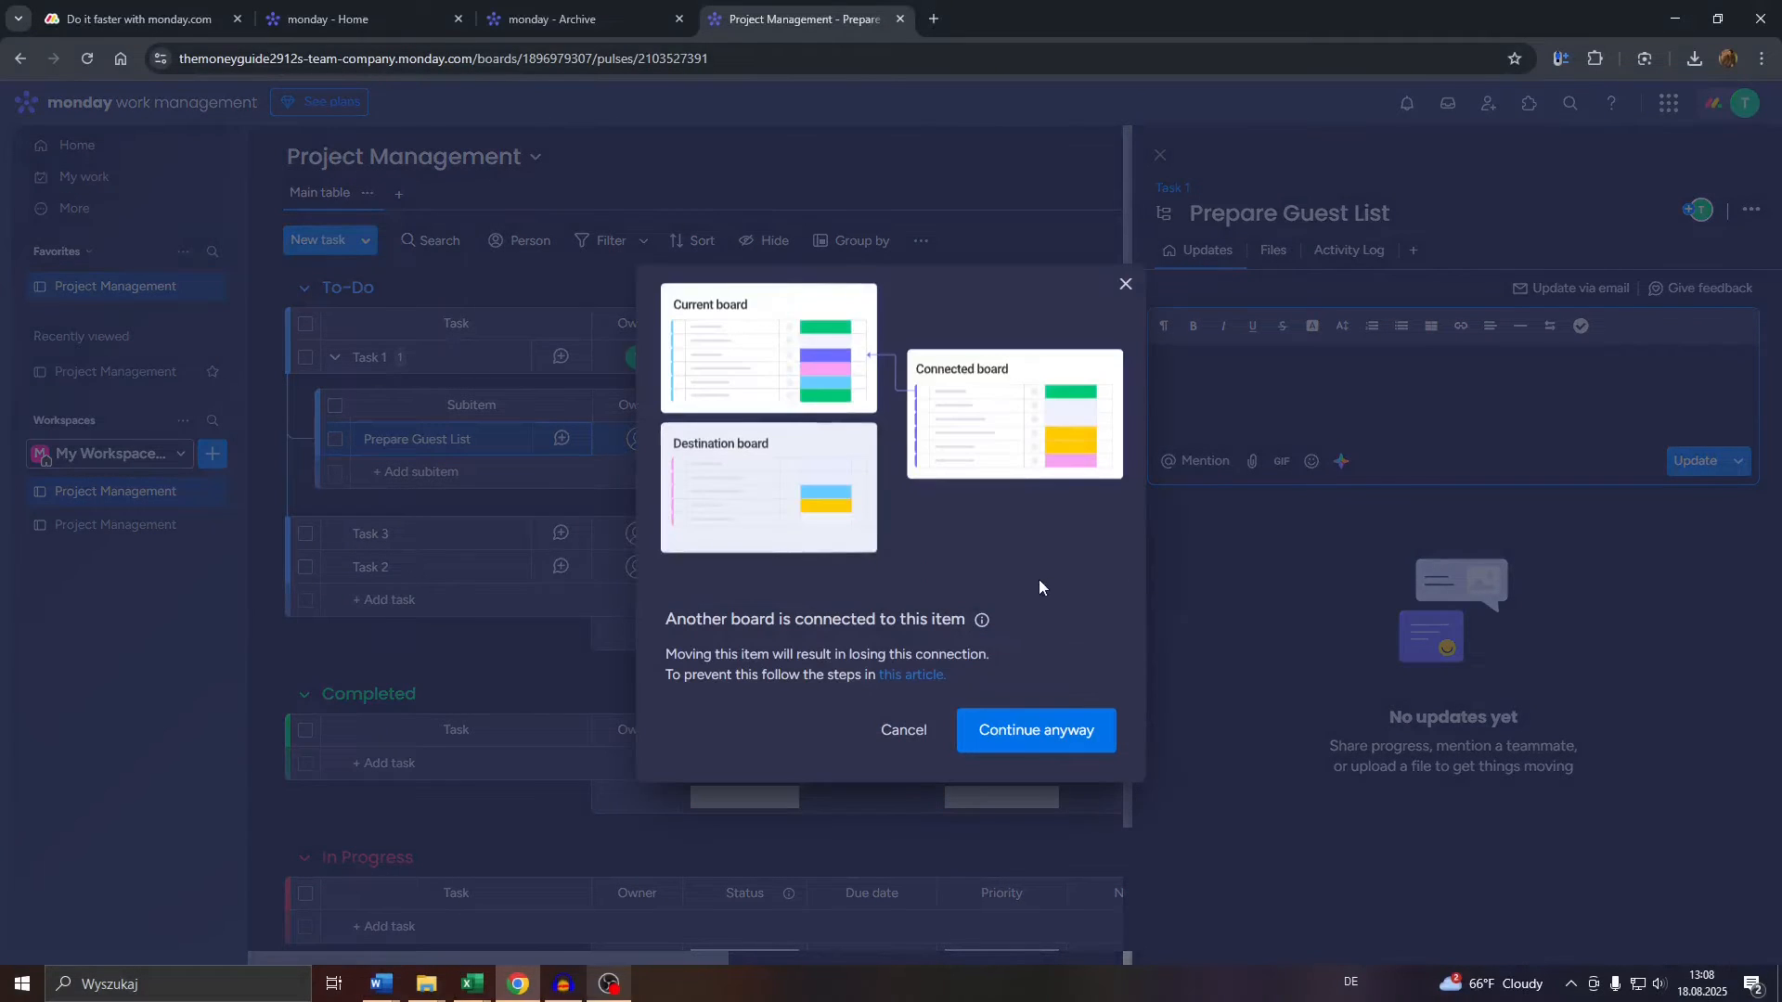
{"action": "left_click", "coordinate": [1032, 731]}
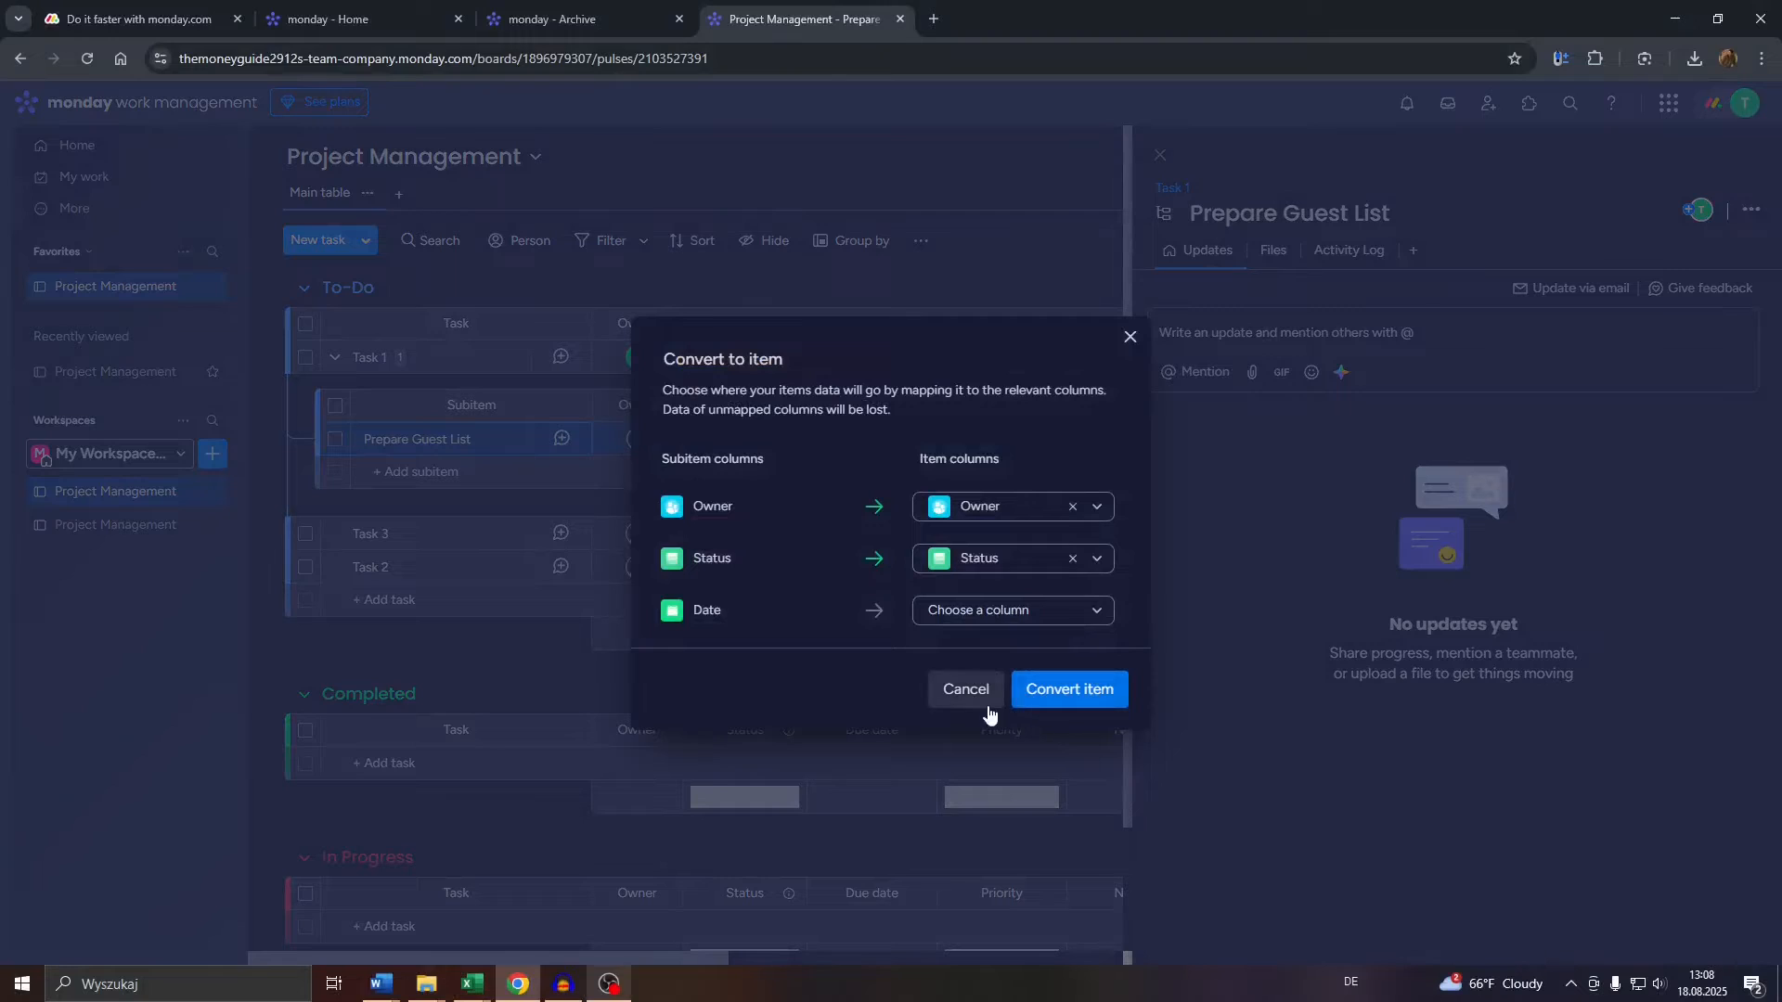
{"action": "left_click", "coordinate": [1046, 694]}
{"action": "left_click", "coordinate": [1022, 604]}
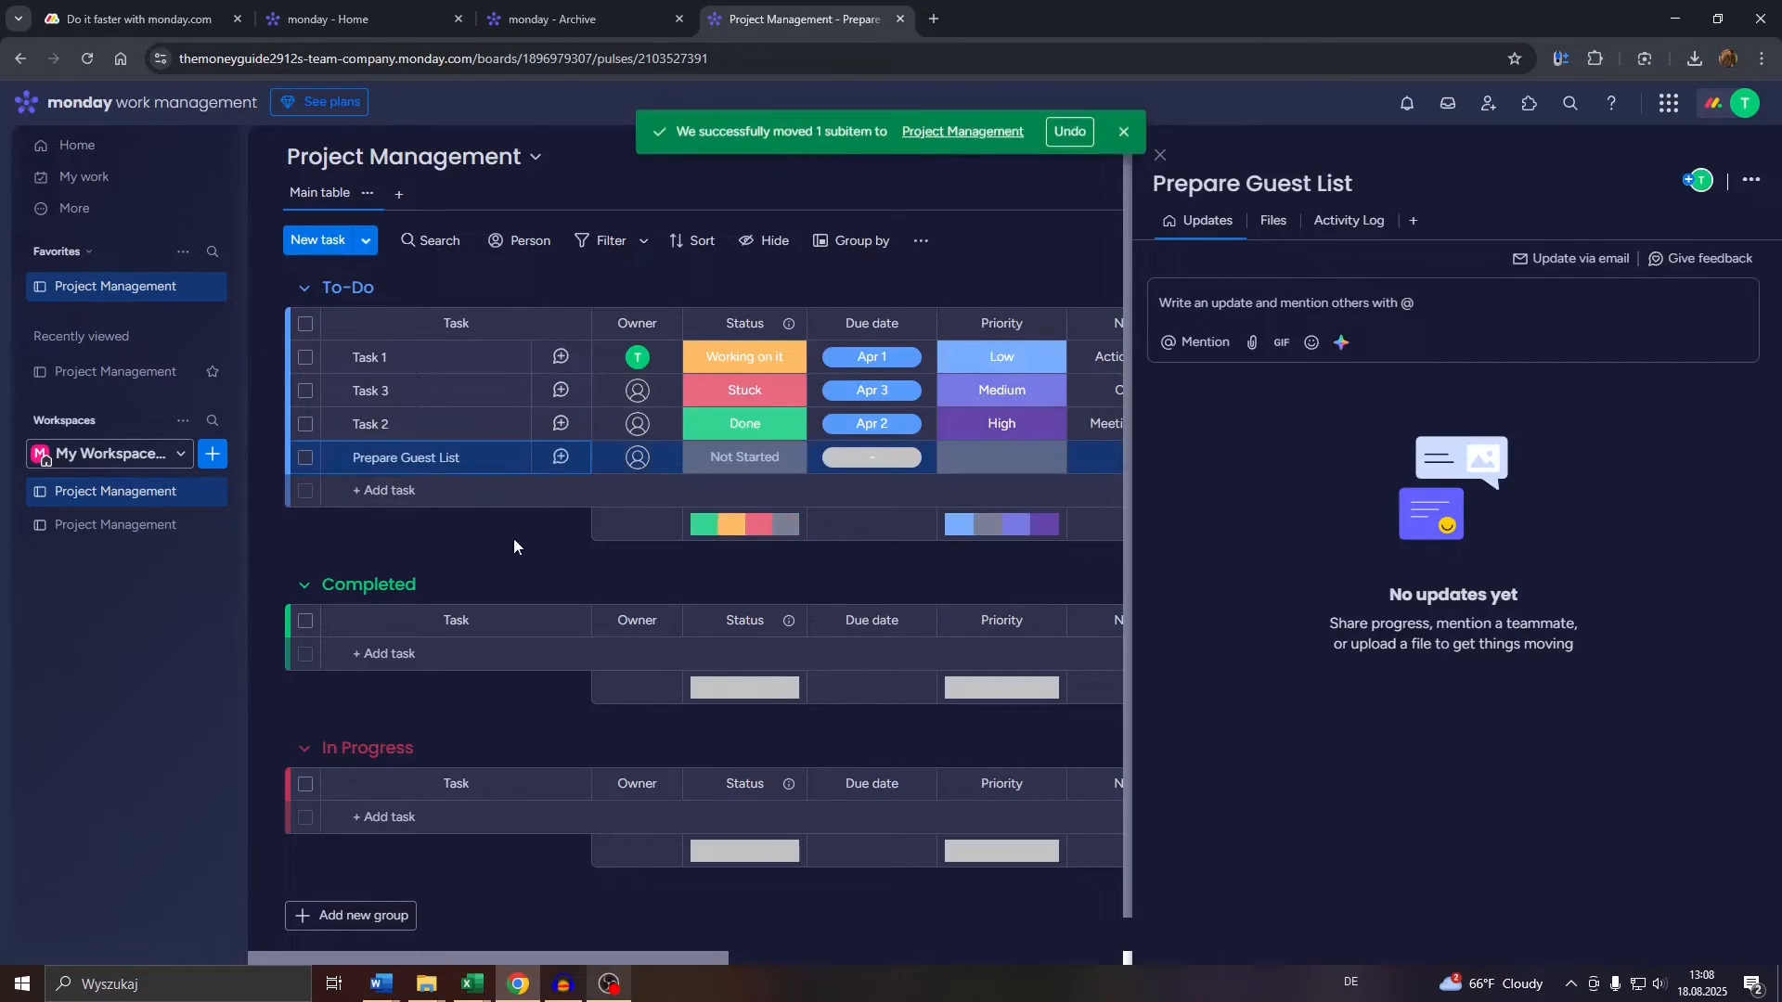
{"action": "left_click", "coordinate": [1160, 155]}
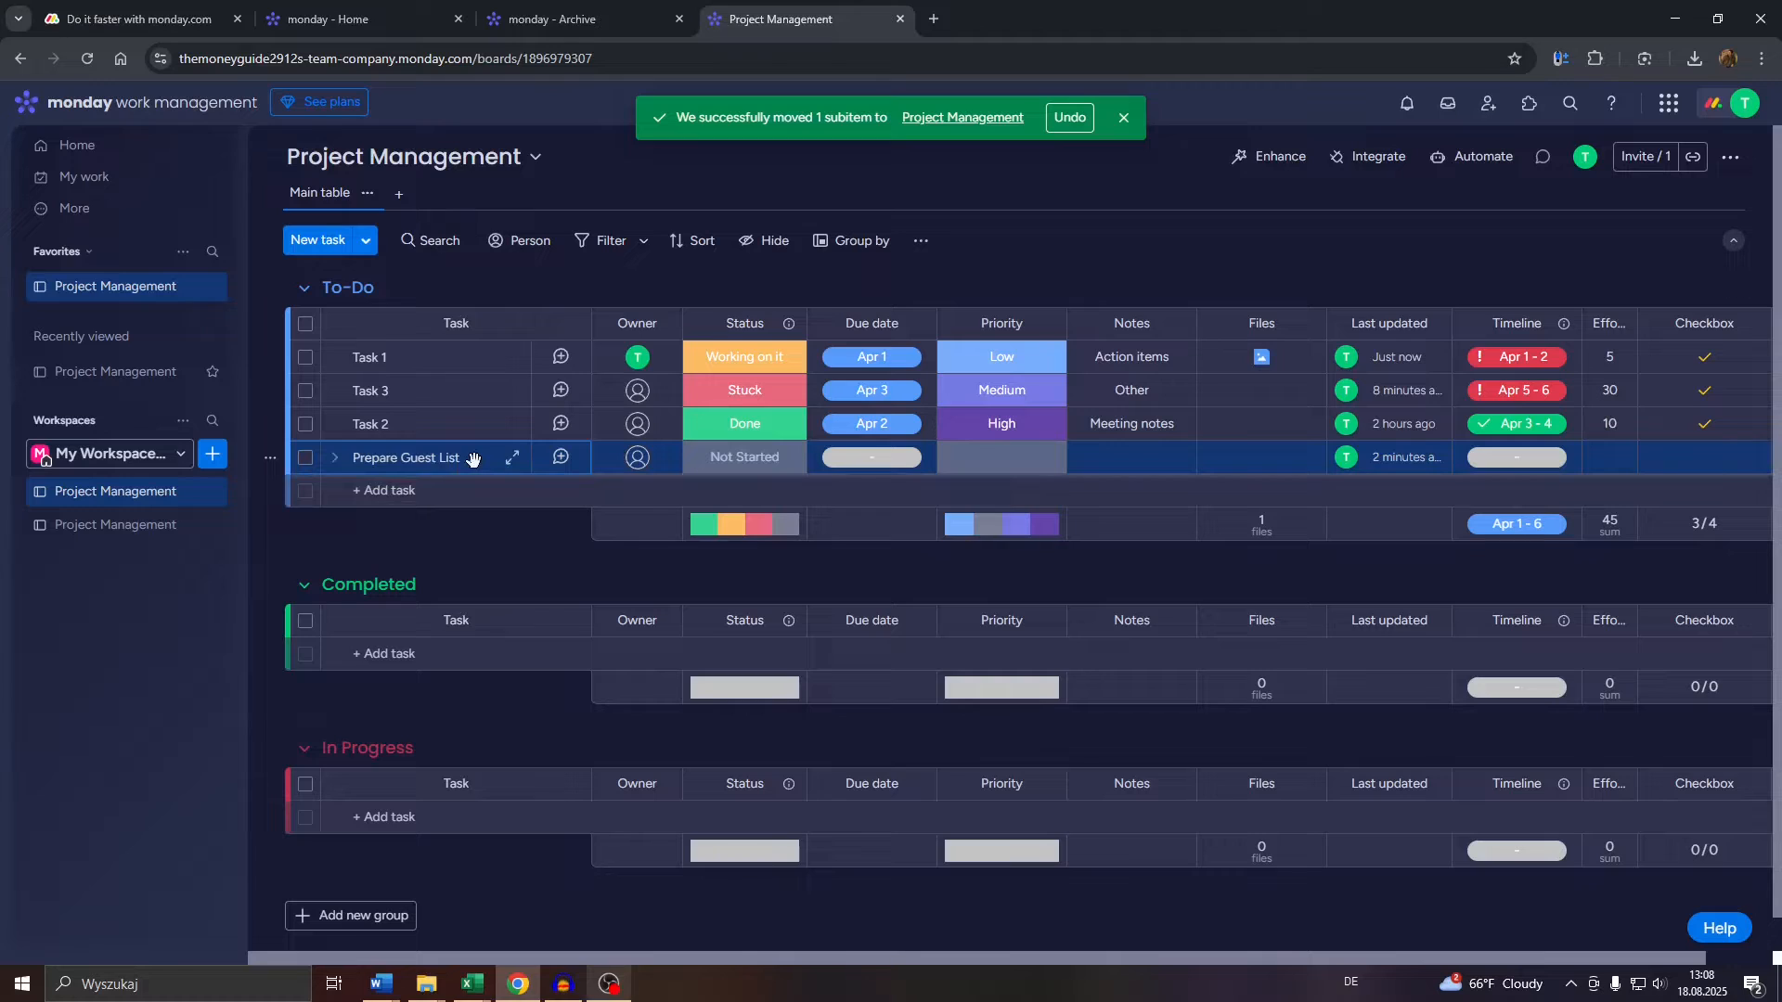
- Review the owner options for the Prepare Guest List task without assigning anyone
{"action": "left_click", "coordinate": [607, 458]}
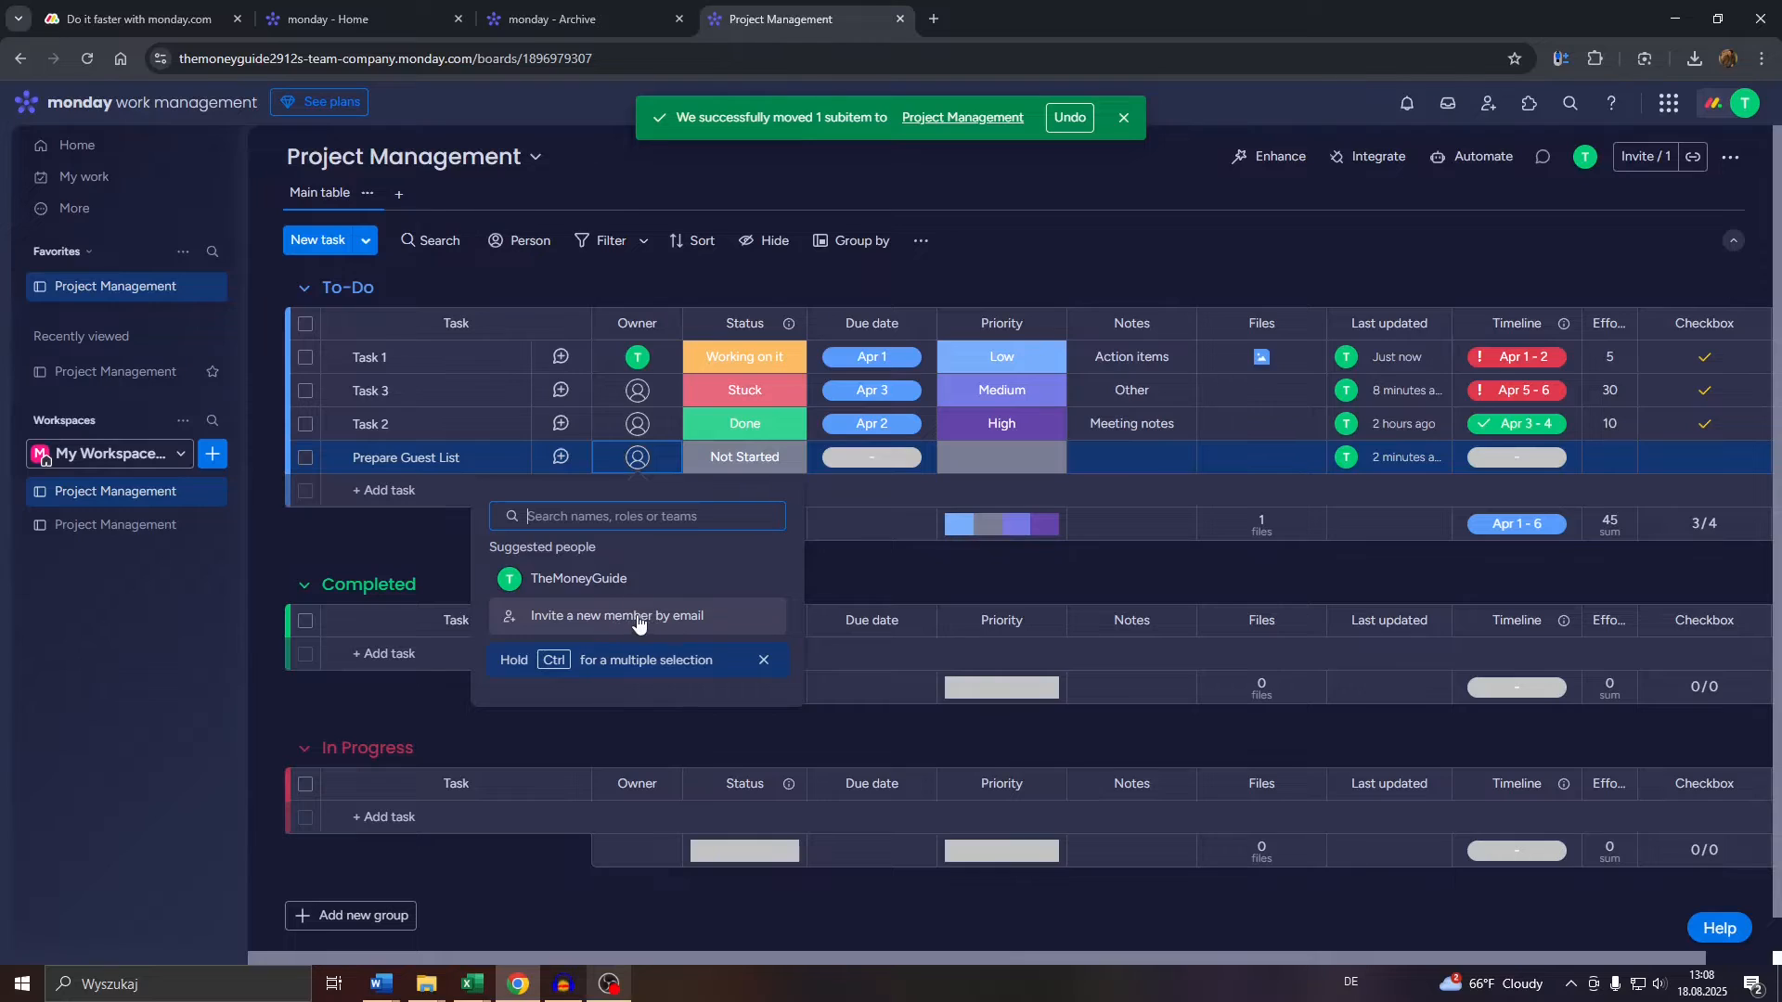
{"action": "left_click", "coordinate": [632, 510]}
{"action": "left_click", "coordinate": [940, 198]}
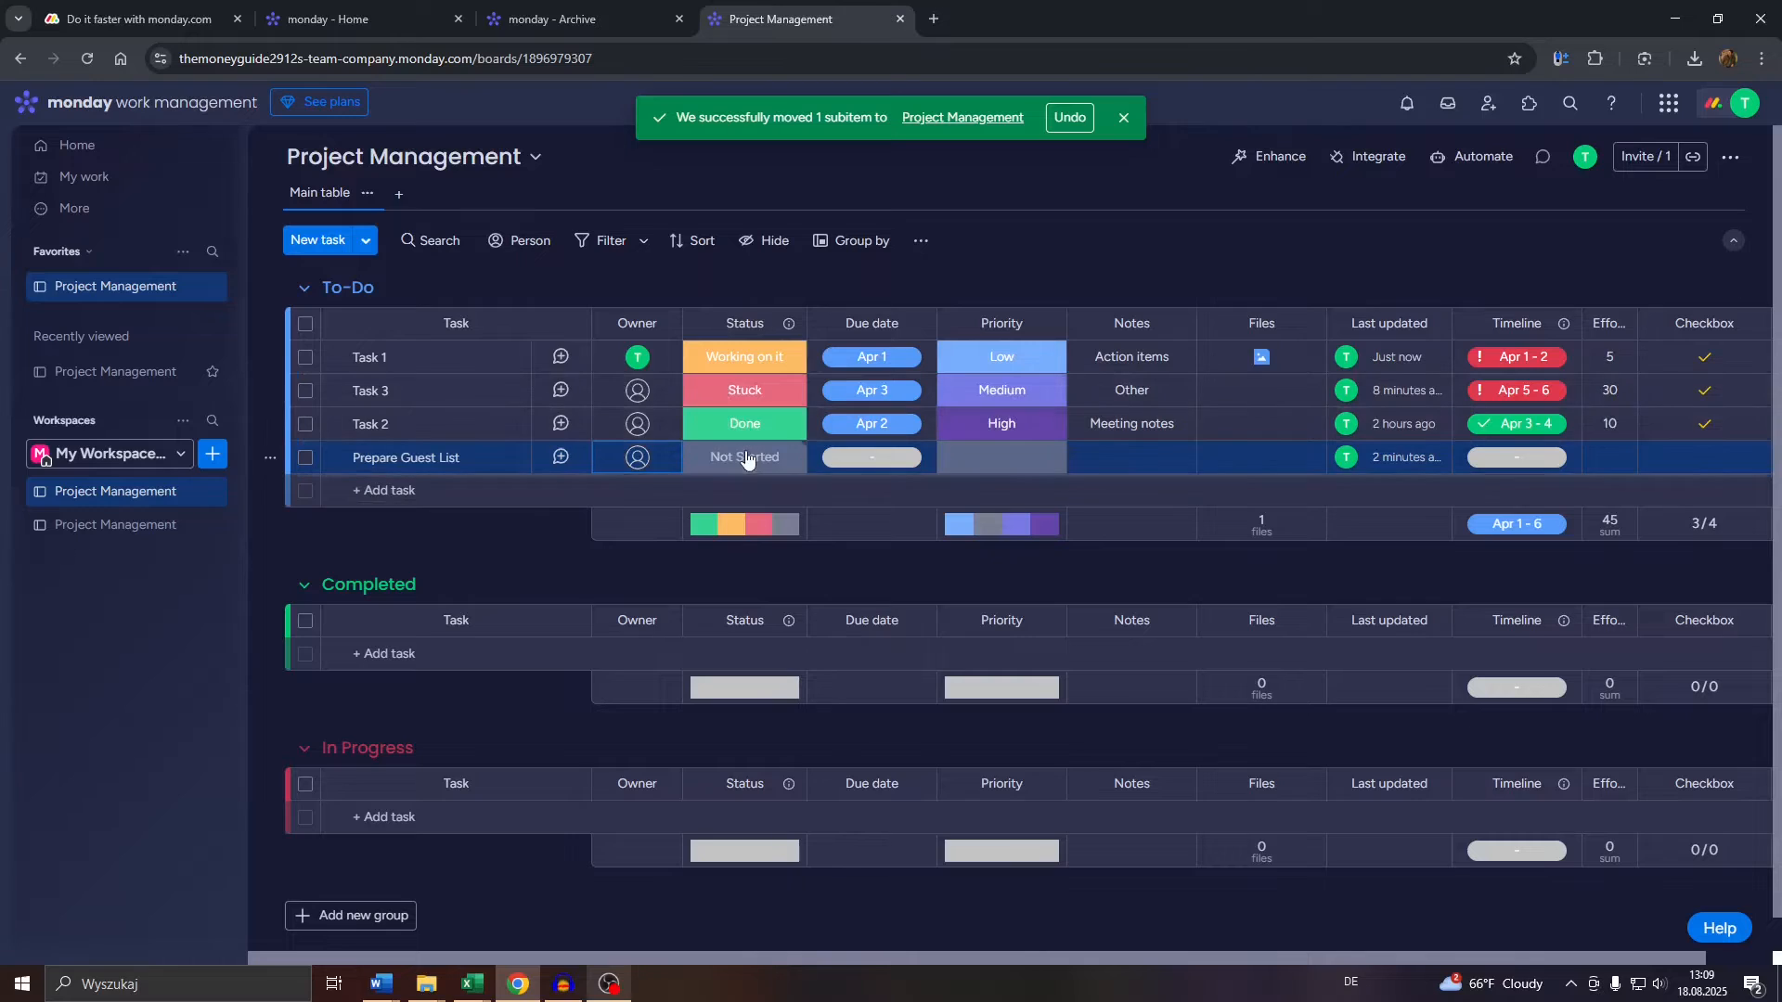
- Add an In Progress label to the Status column and apply it to the Prepare Guest List task
{"action": "left_click", "coordinate": [785, 455]}
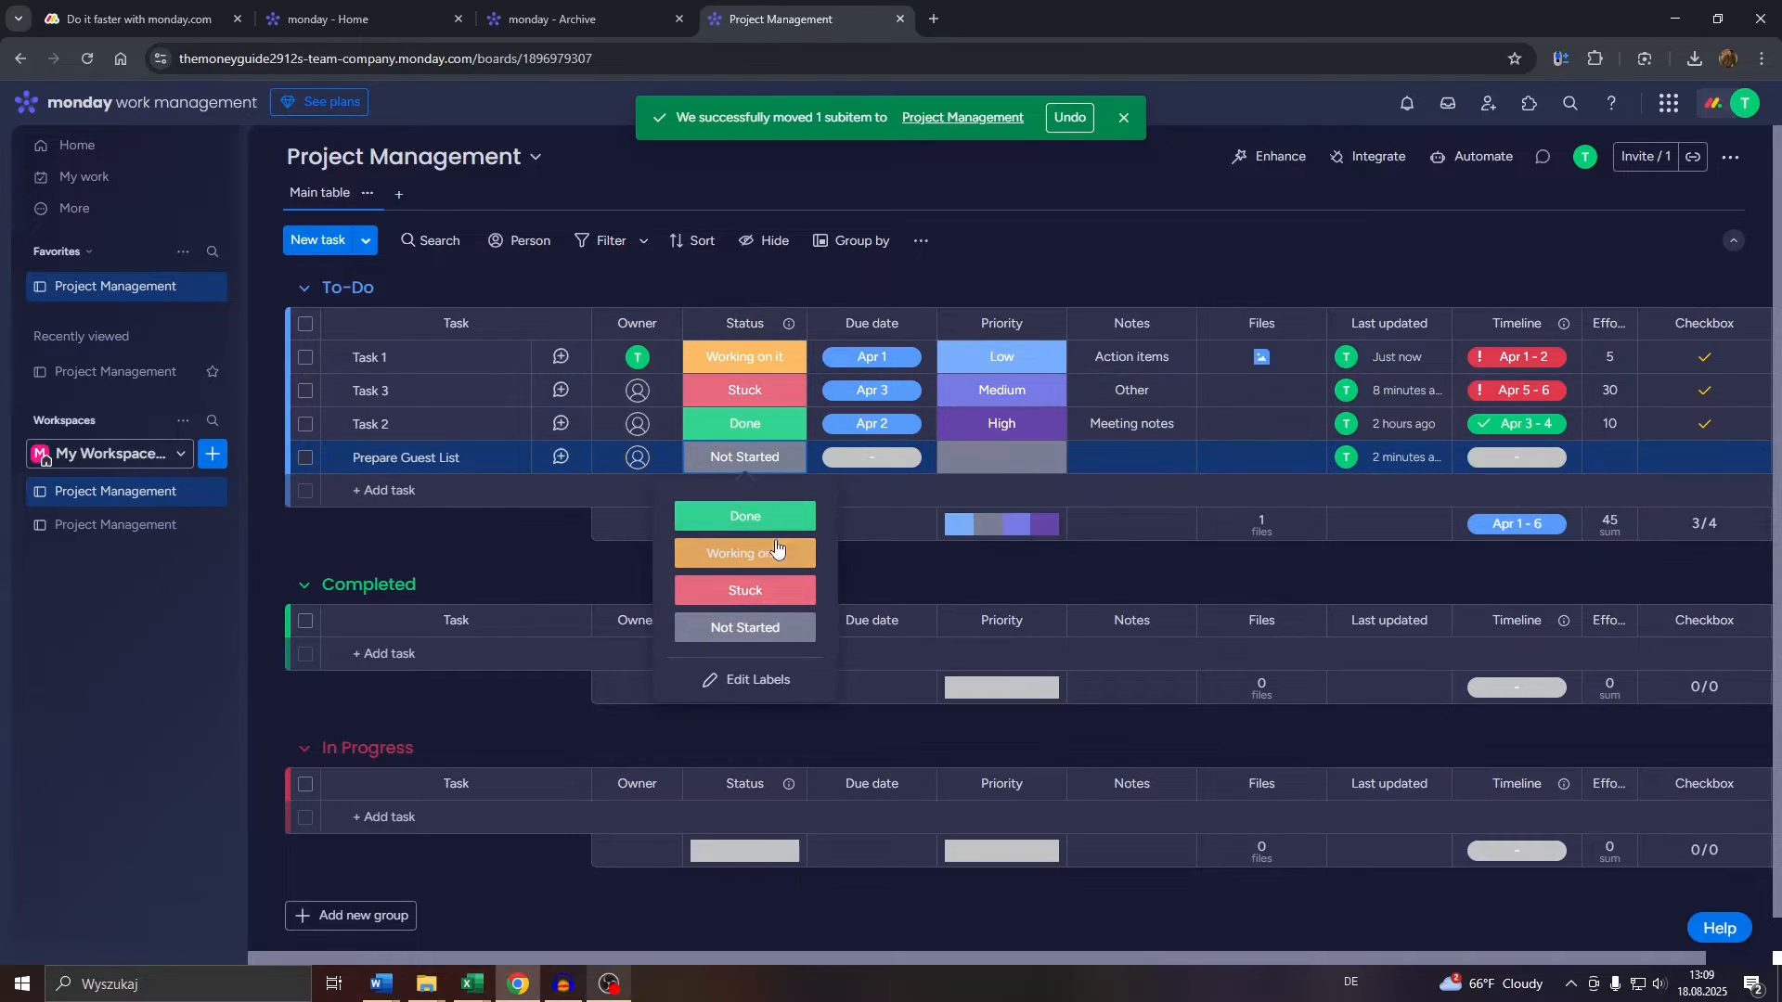
{"action": "left_click", "coordinate": [766, 683]}
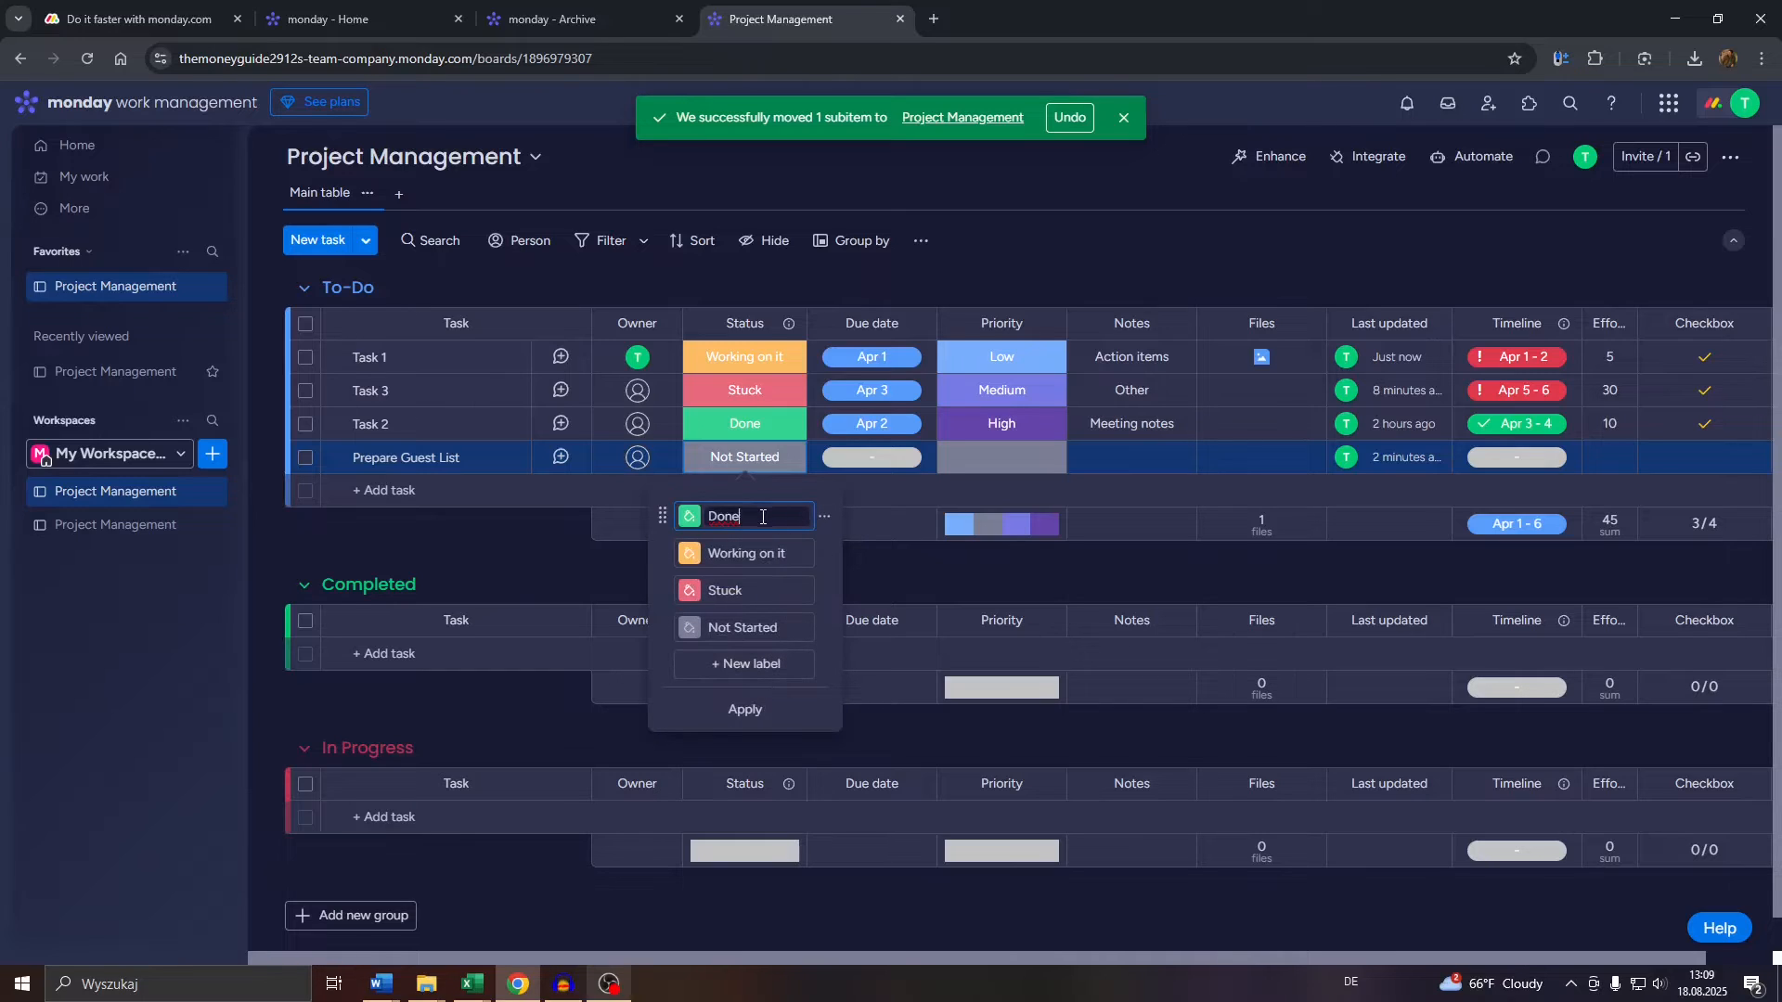
{"action": "left_click", "coordinate": [765, 661]}
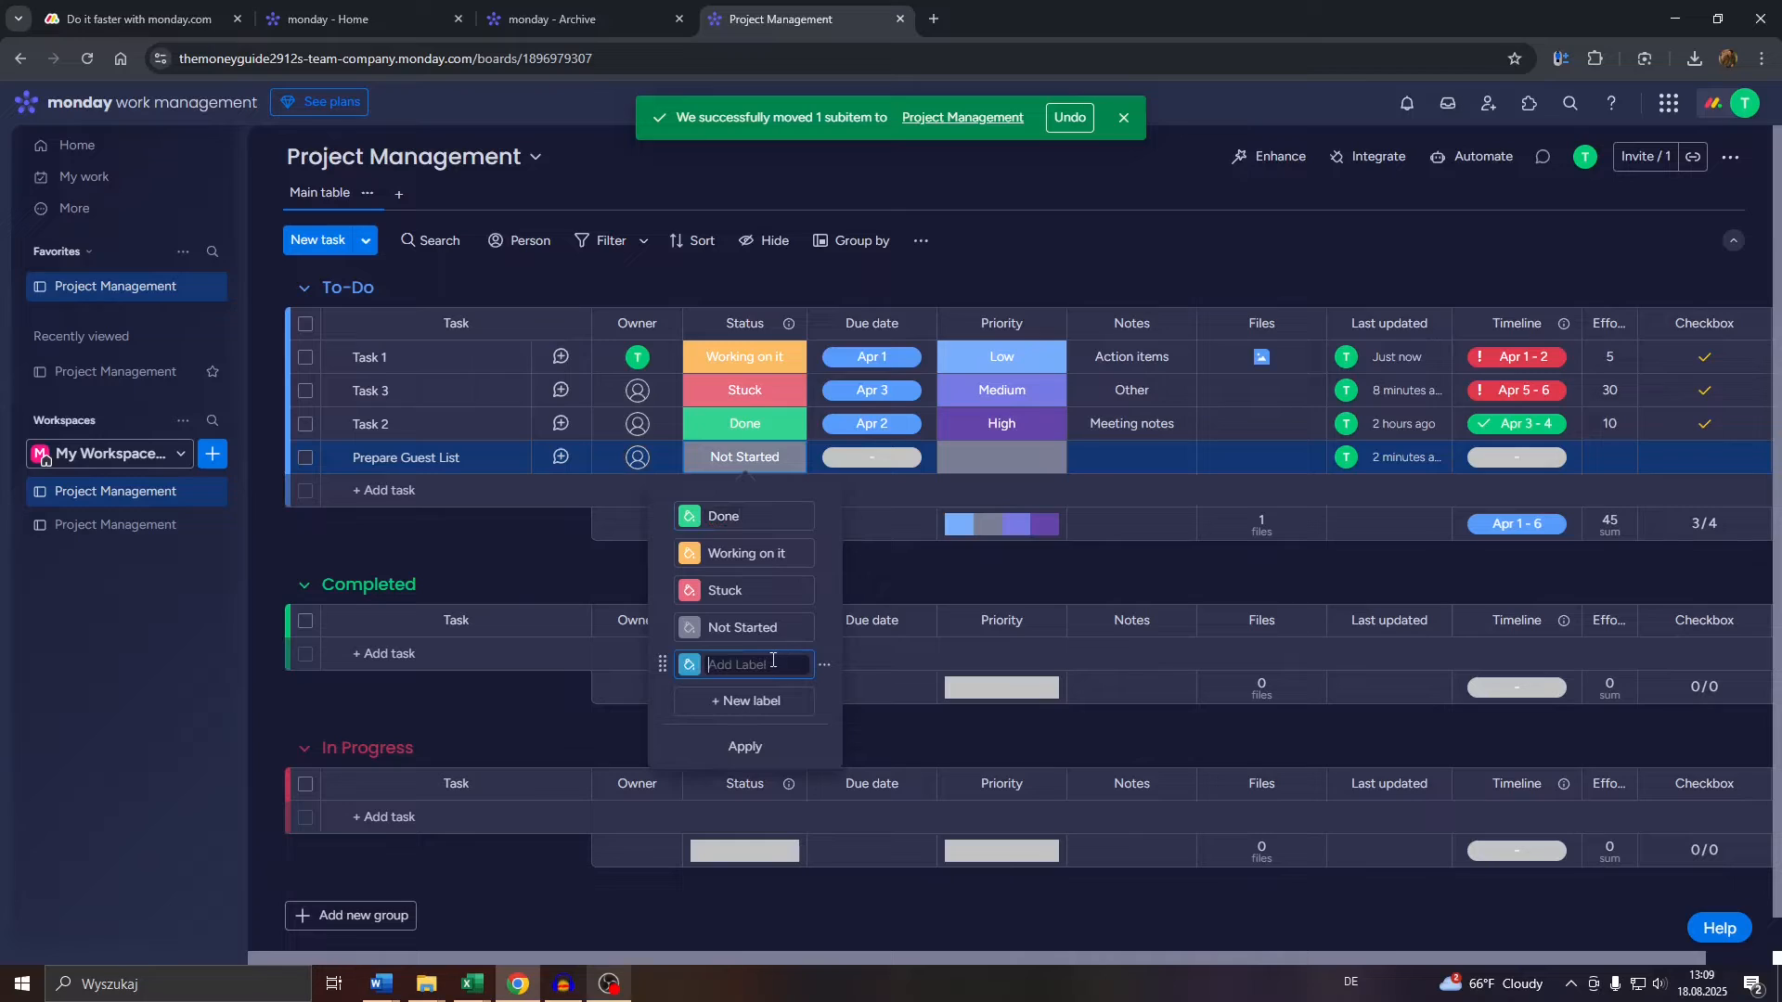
{"action": "type", "text": "In Progress"}
{"action": "left_click", "coordinate": [745, 748]}
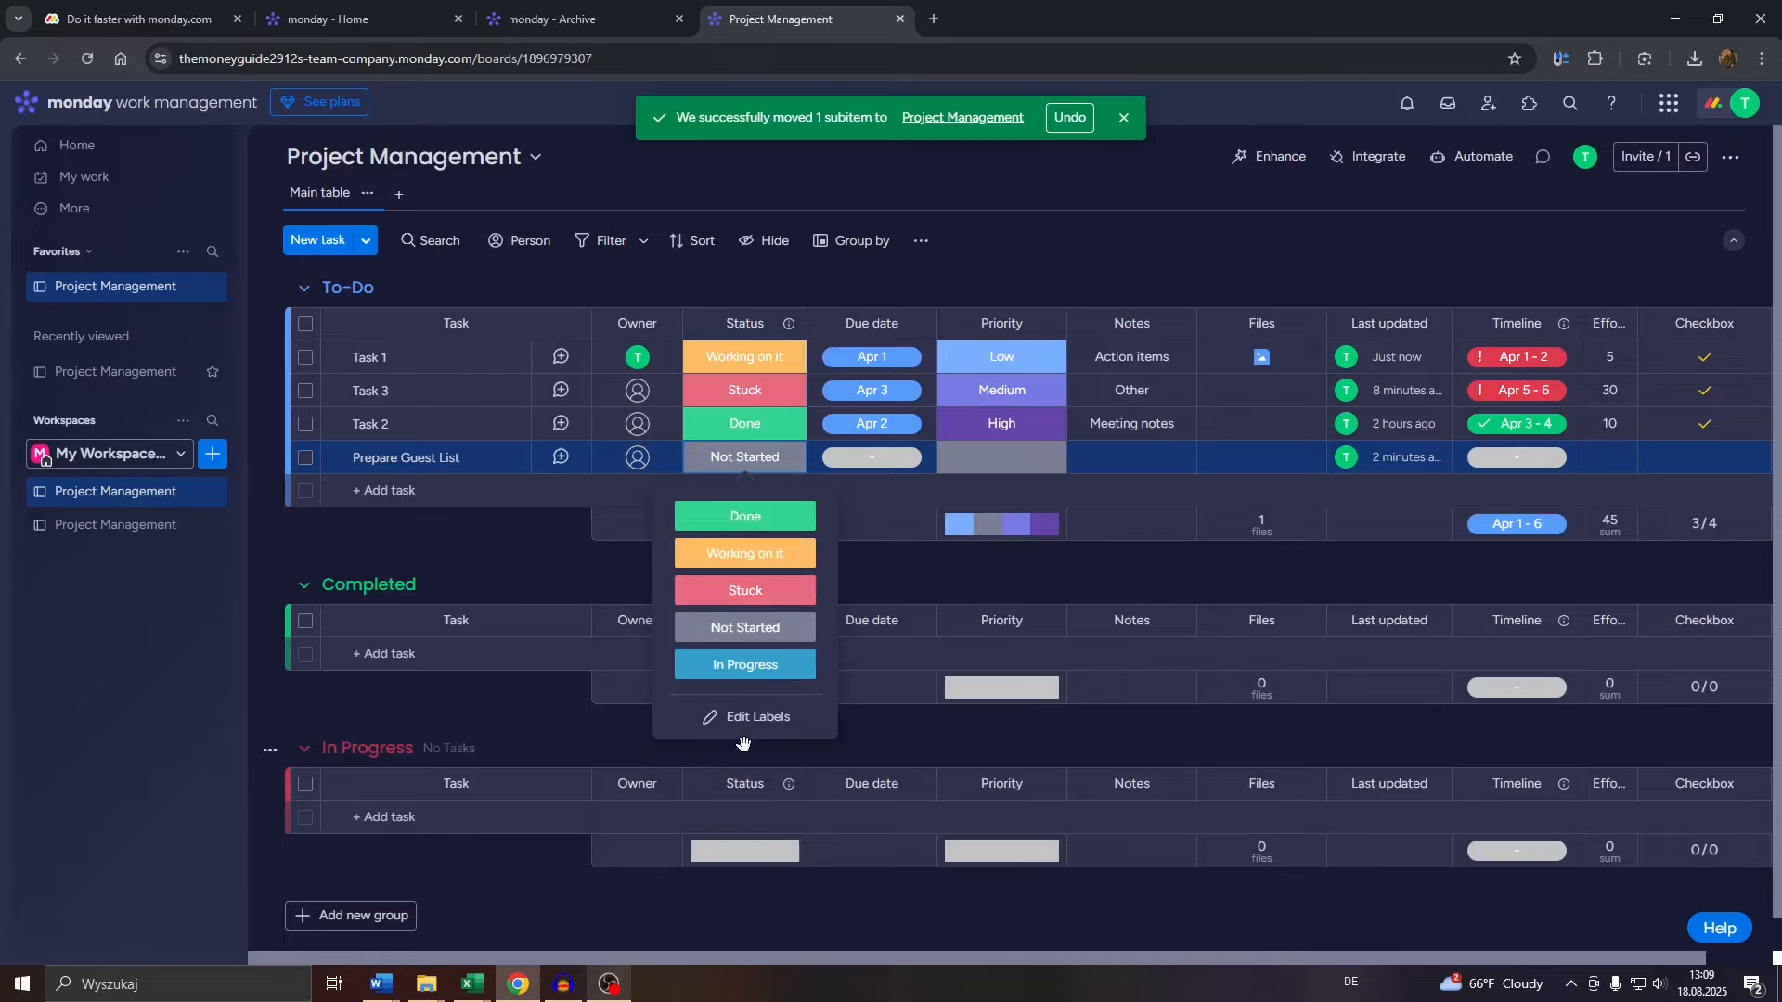
{"action": "left_click", "coordinate": [725, 667]}
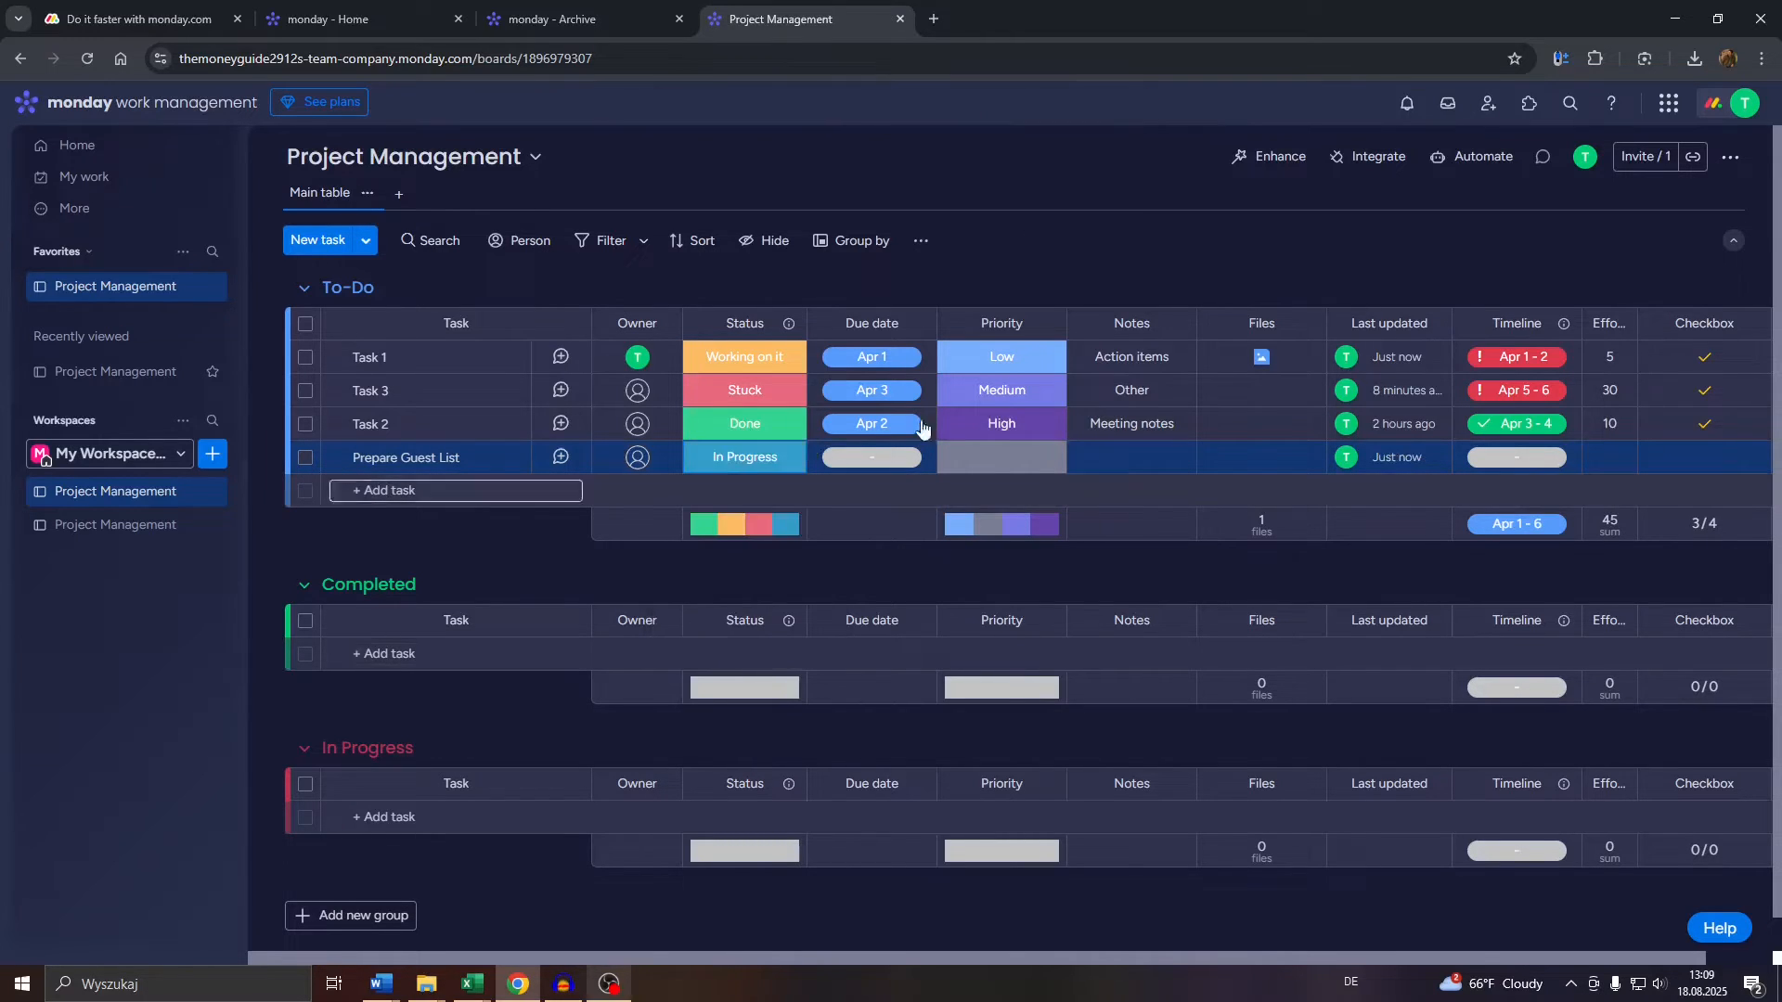
- Set the due date of the Prepare Guest List task to August 25, 2025 as both start and end date, dismissing the date picker tips
{"action": "left_click", "coordinate": [873, 460]}
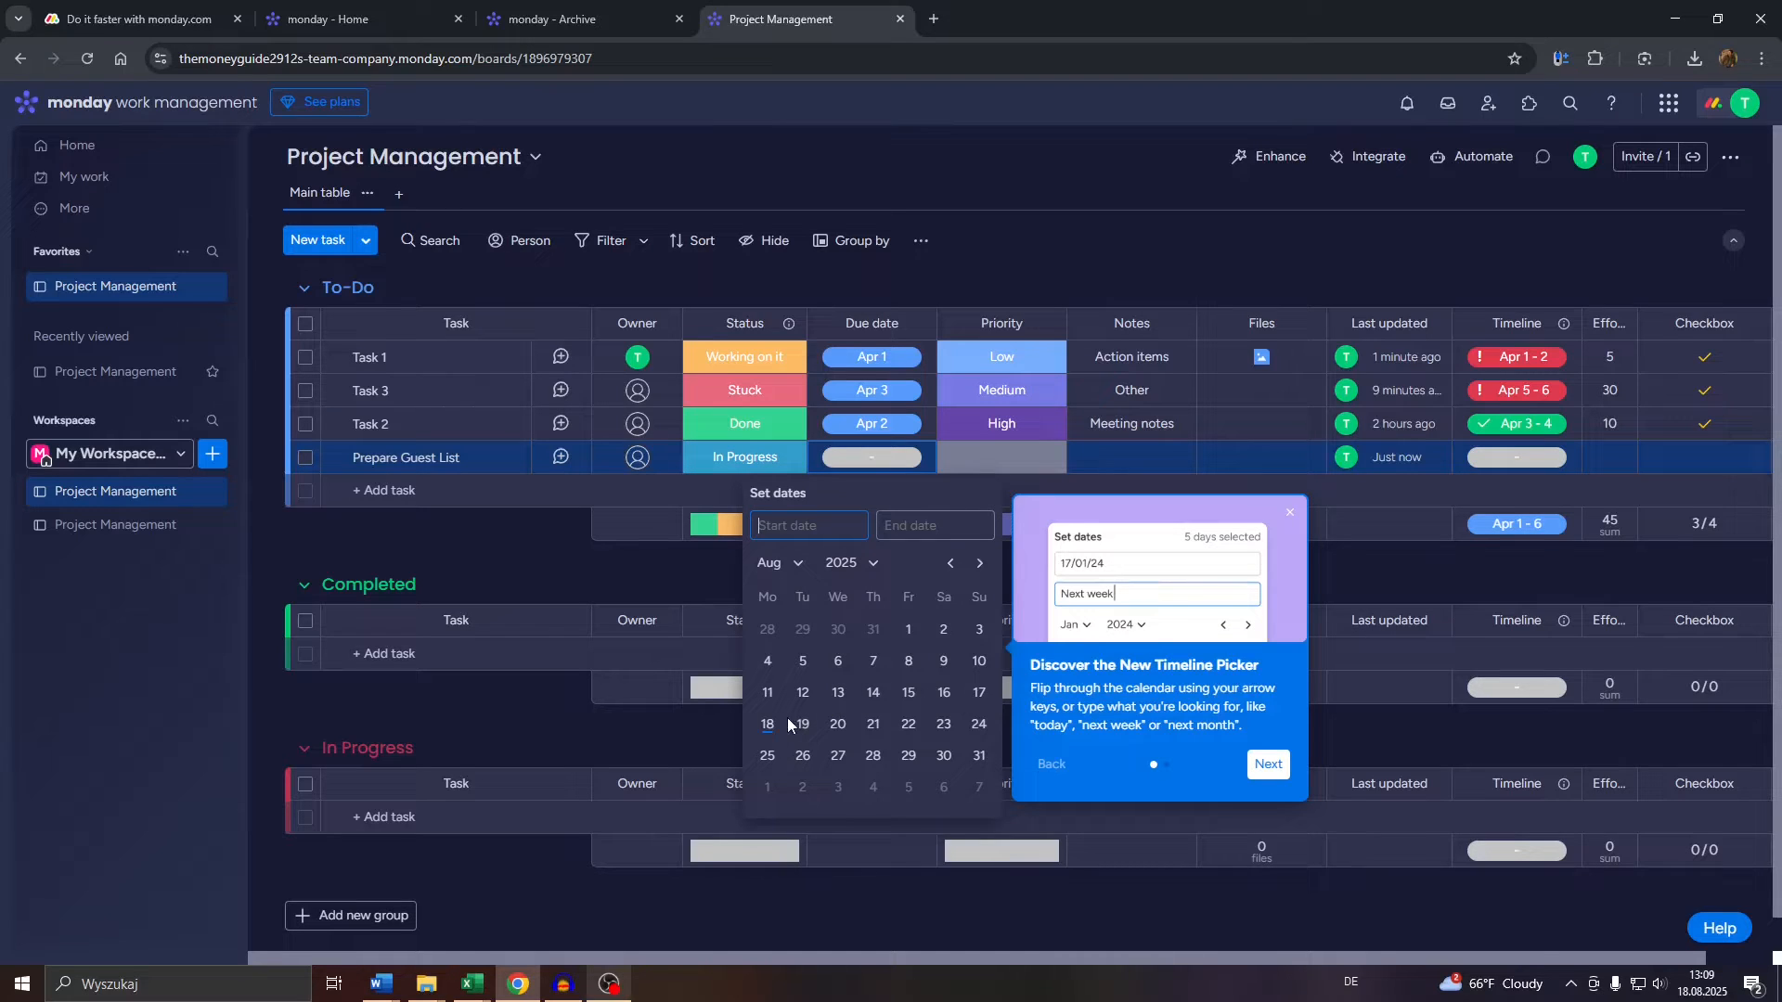
{"action": "left_click", "coordinate": [768, 757]}
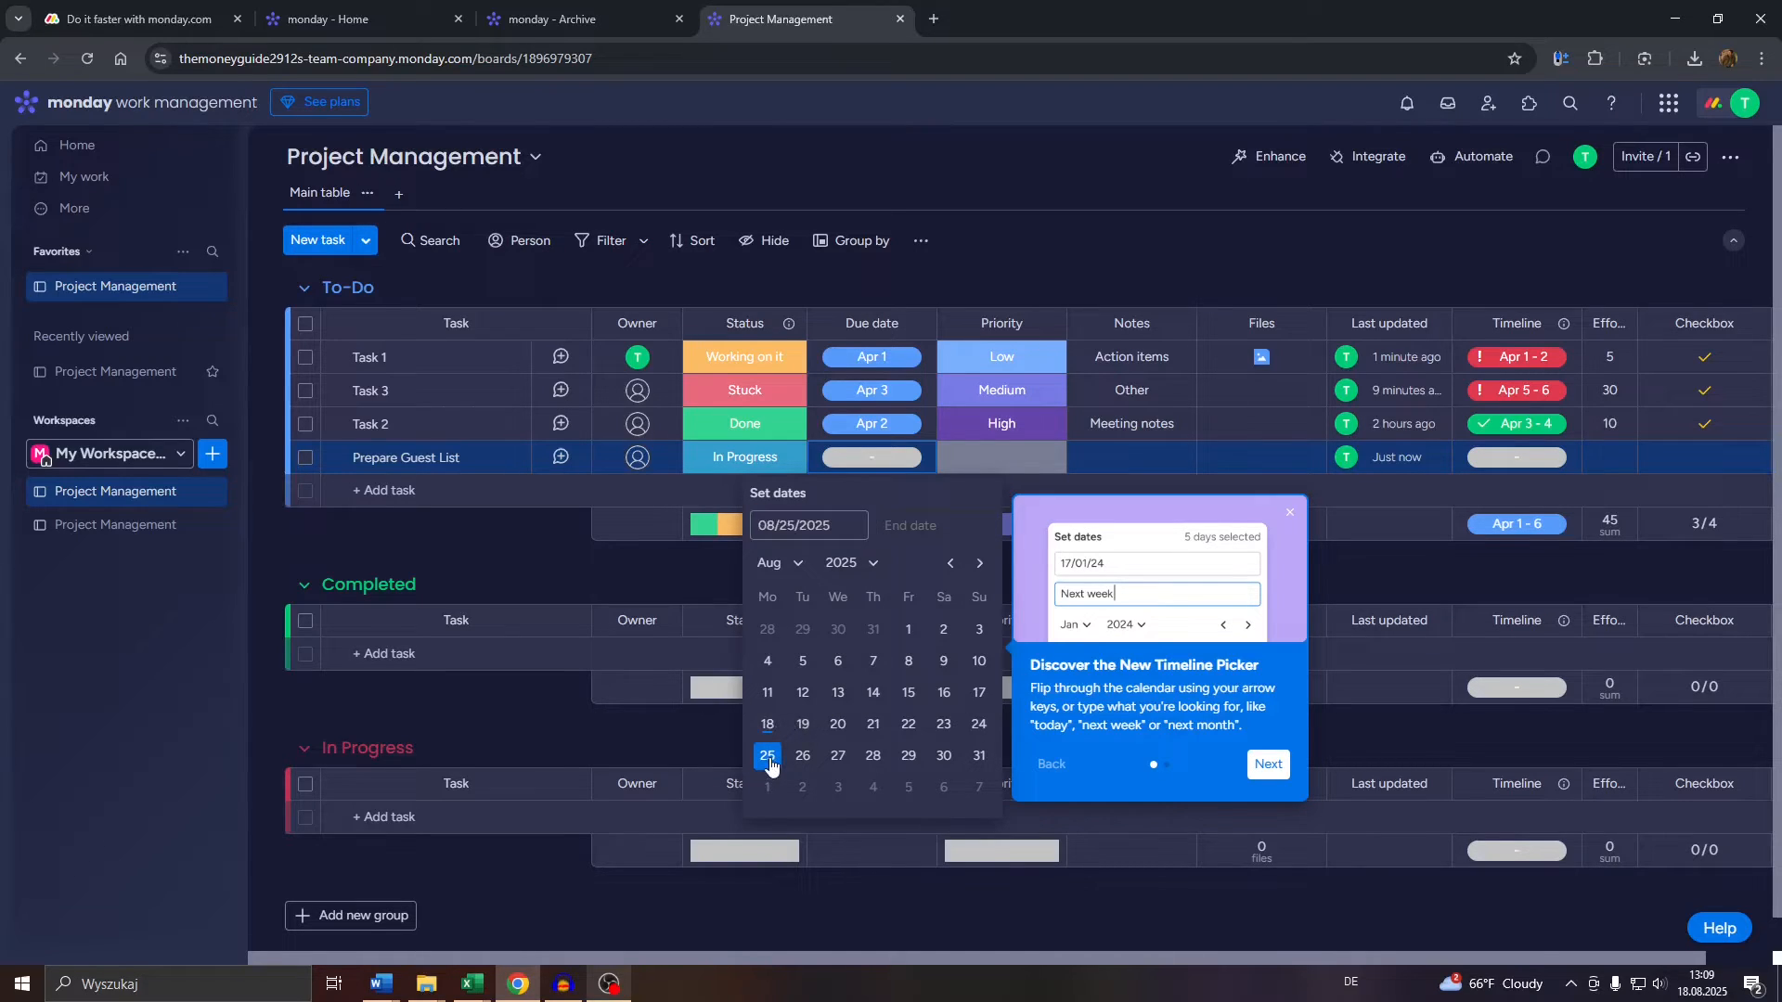
{"action": "left_click", "coordinate": [1266, 765]}
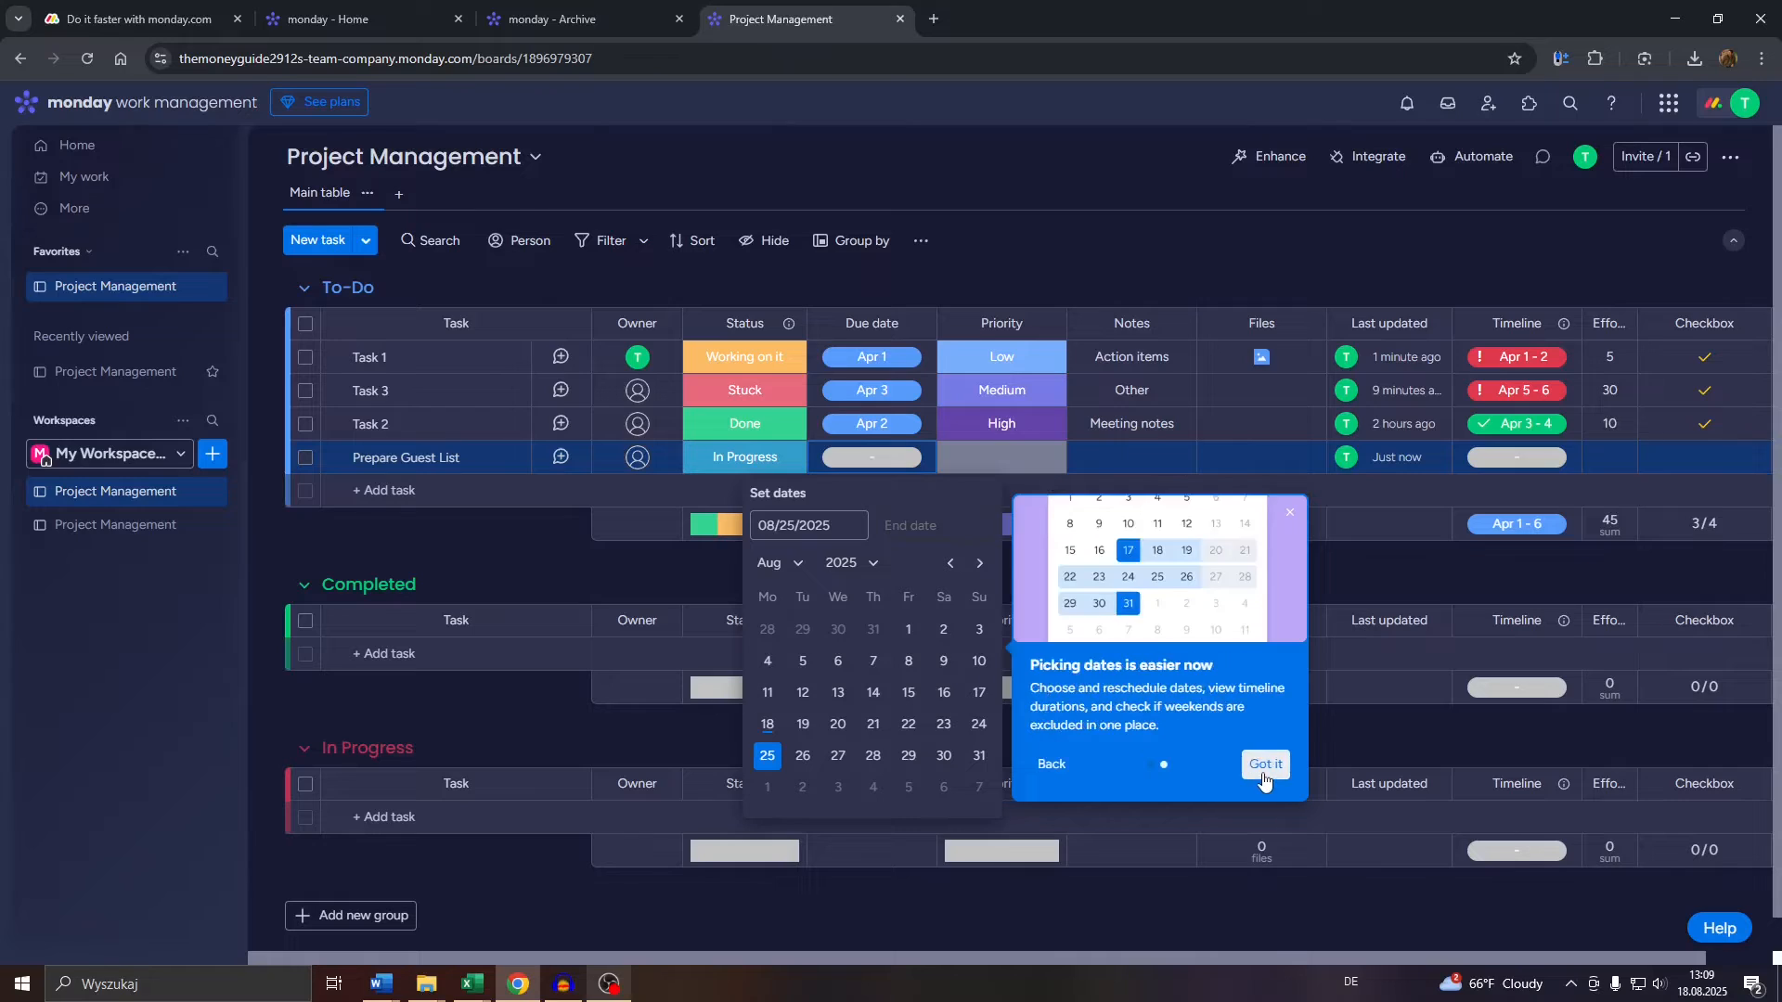
{"action": "left_click", "coordinate": [1290, 511]}
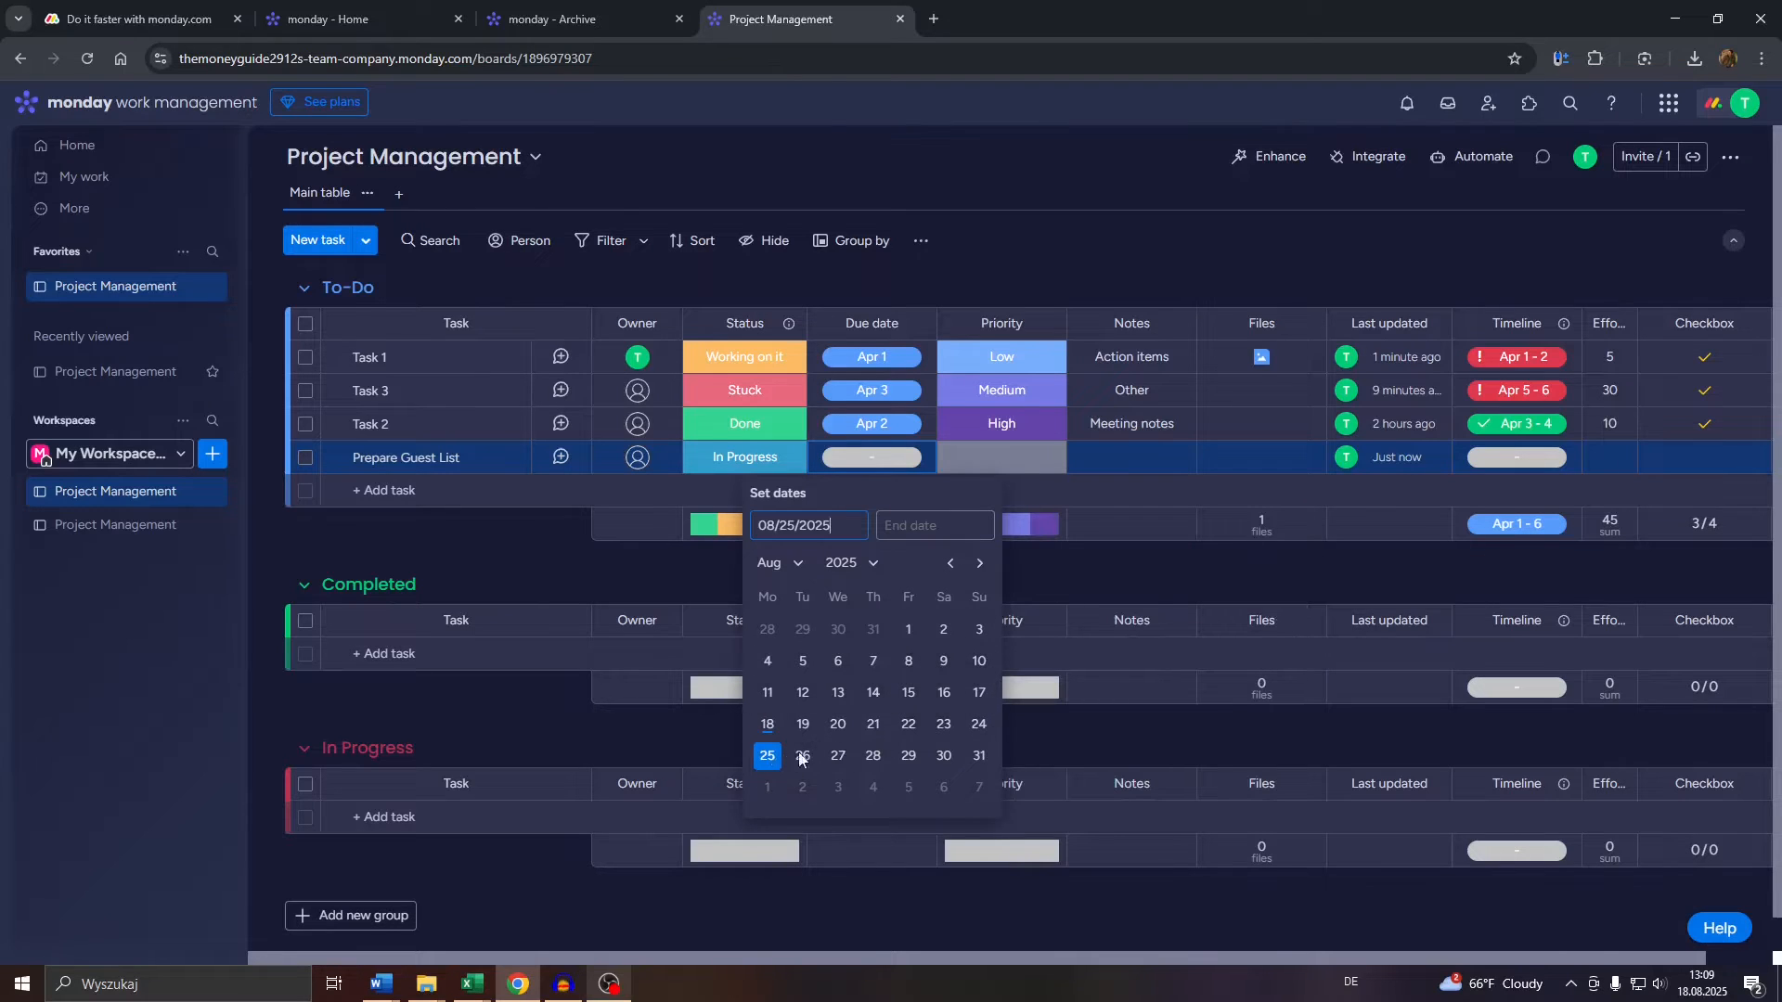
{"action": "left_click", "coordinate": [932, 530]}
{"action": "left_click", "coordinate": [767, 755]}
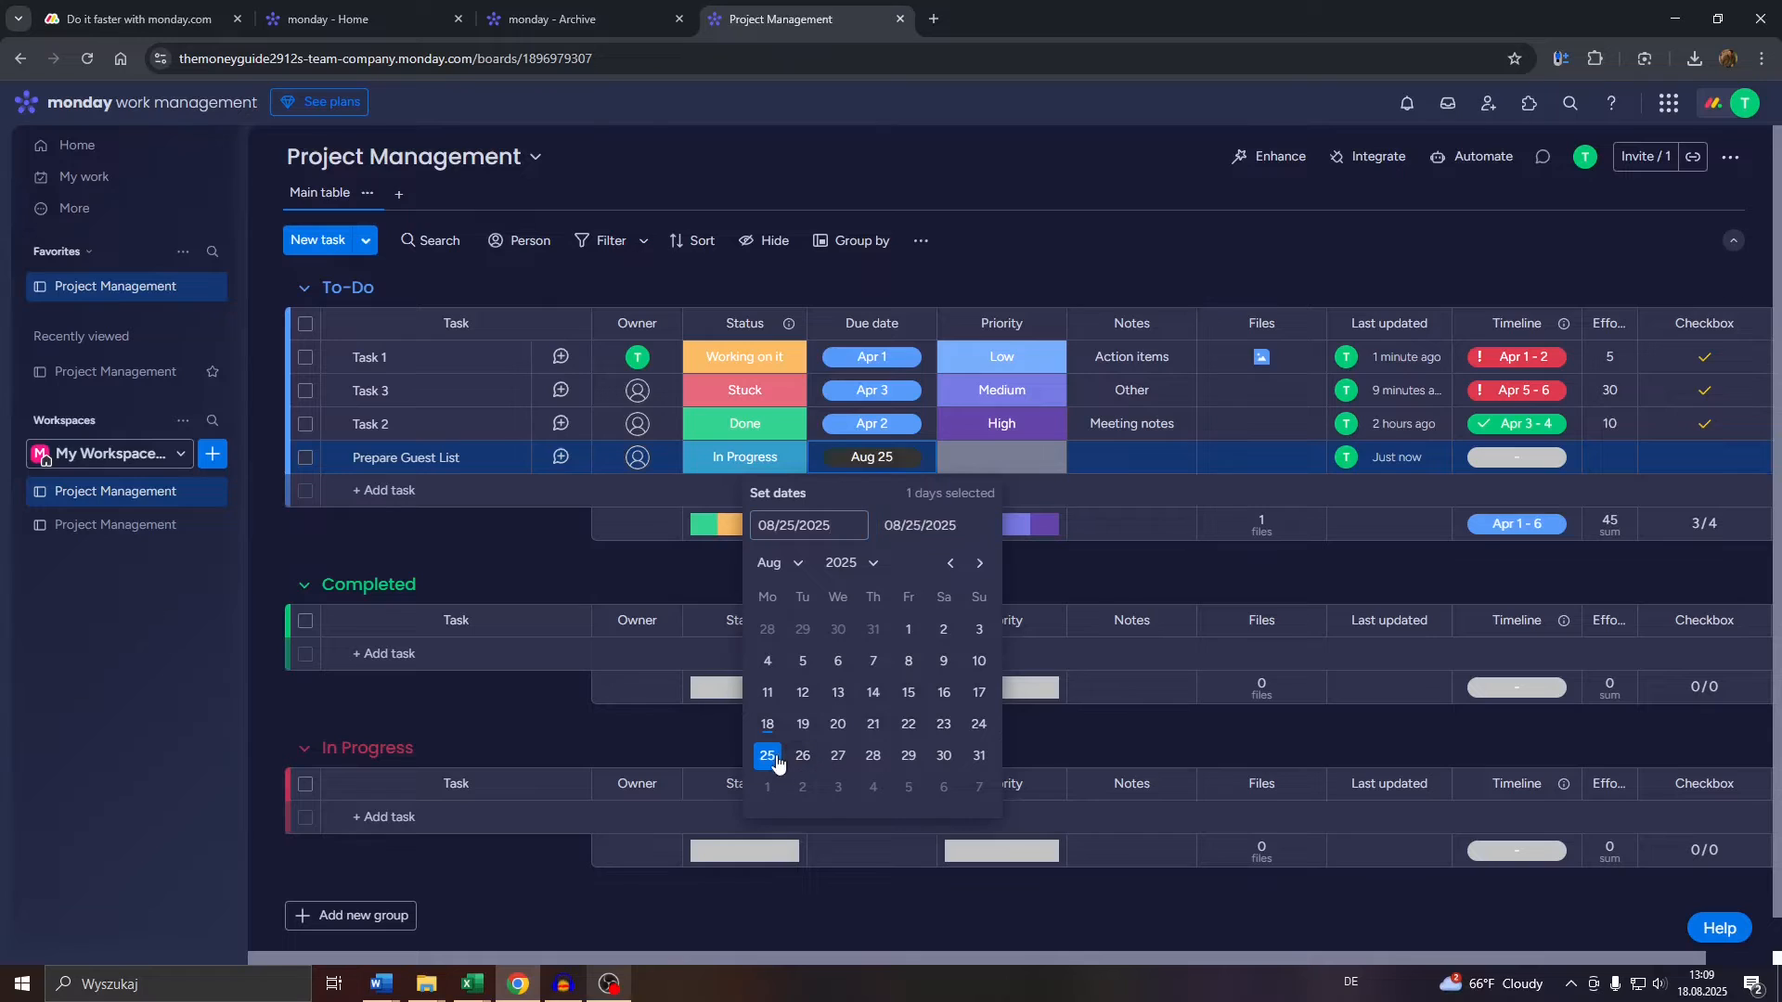
{"action": "left_click", "coordinate": [1019, 249]}
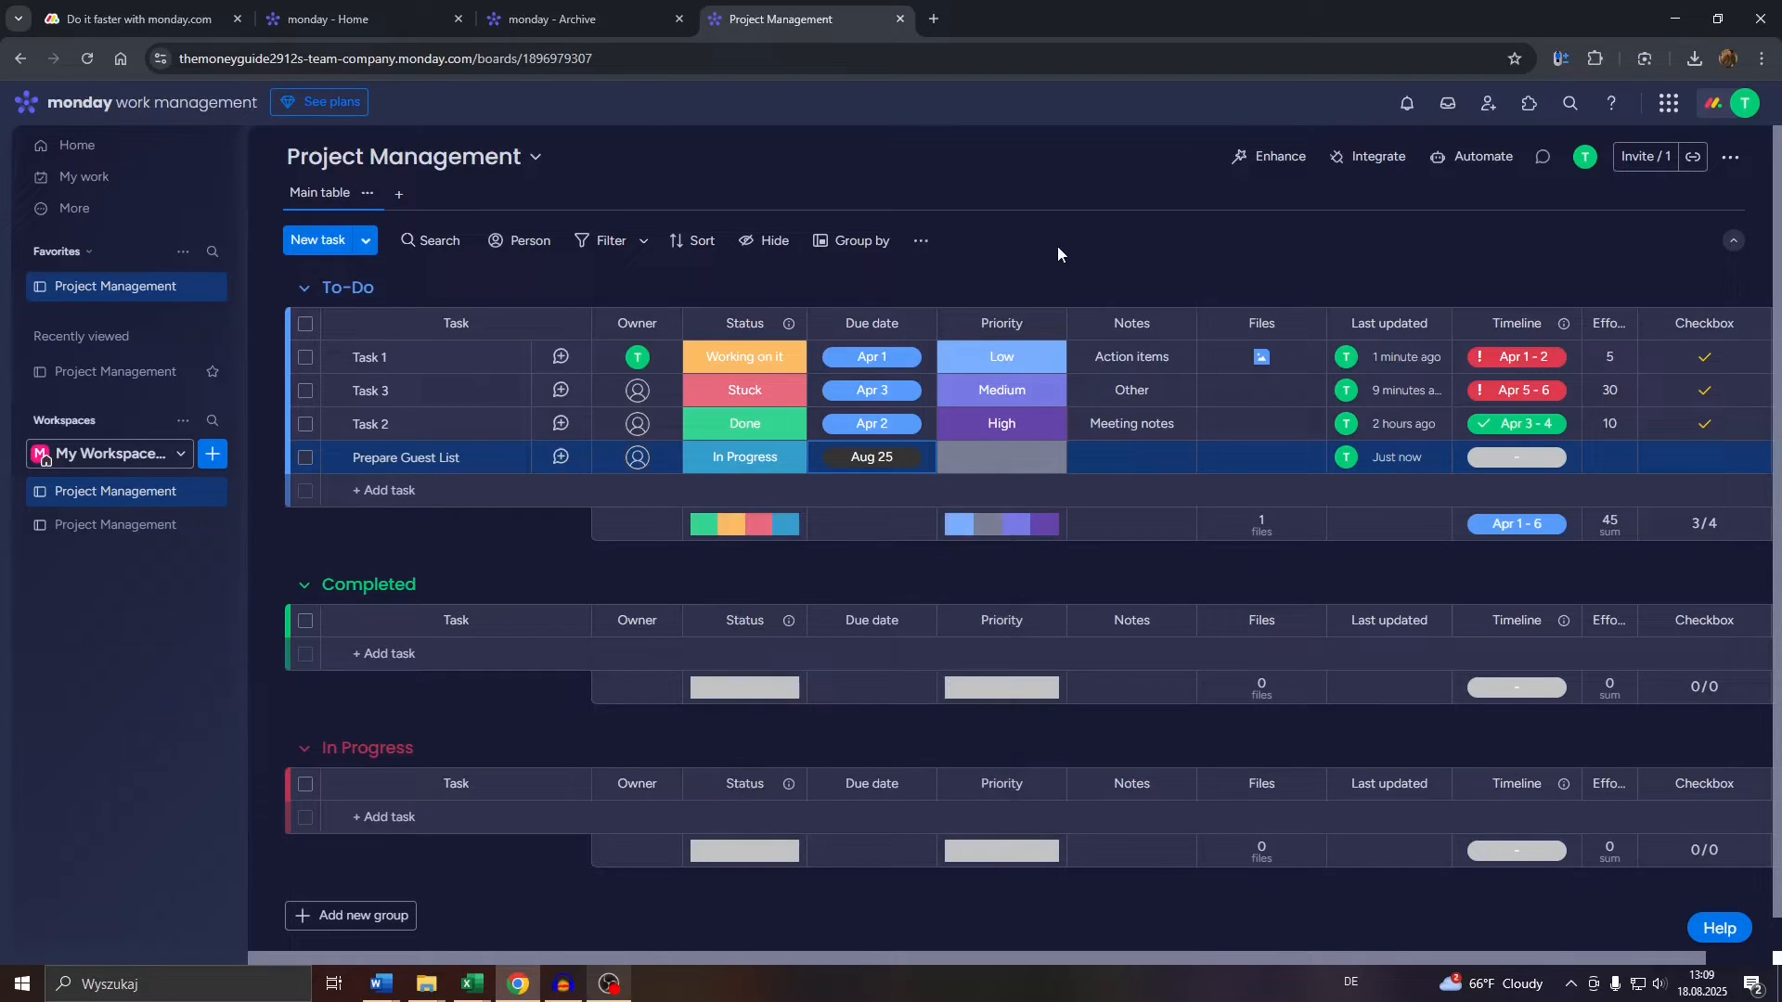
- Review the priority labels available for the Prepare Guest List task without choosing one
{"action": "left_click", "coordinate": [1016, 465]}
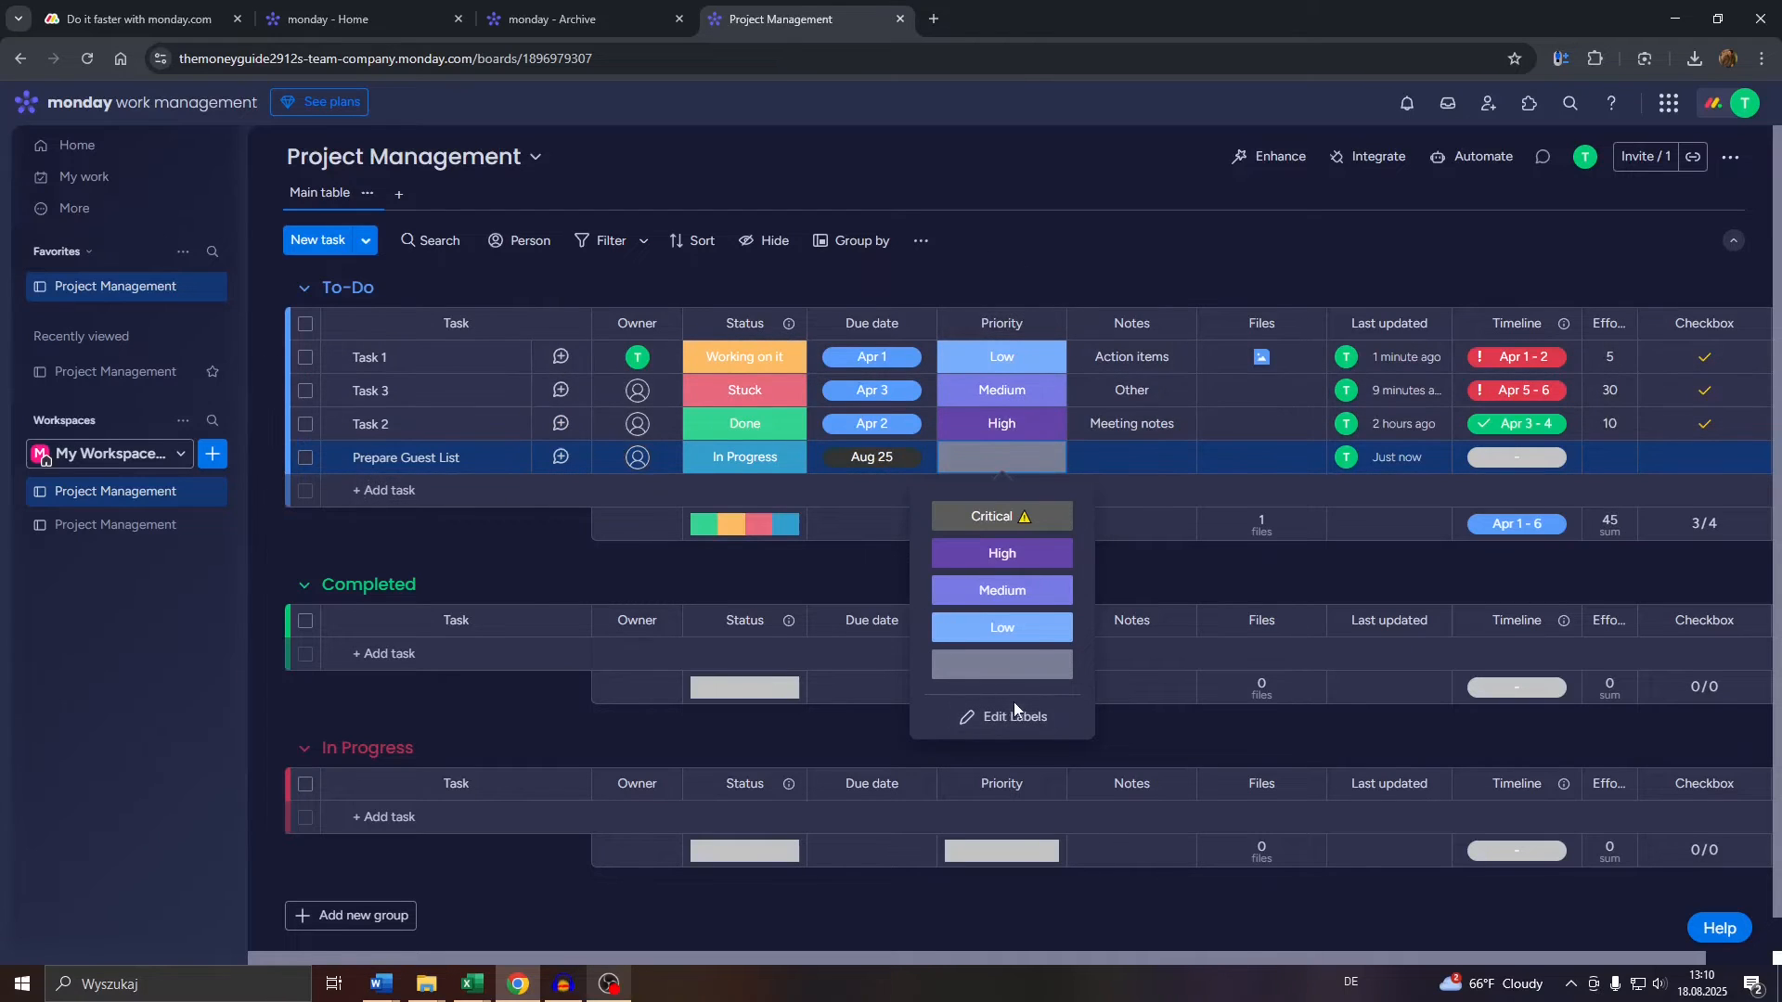
{"action": "left_click", "coordinate": [1129, 242]}
{"action": "left_click", "coordinate": [1172, 454]}
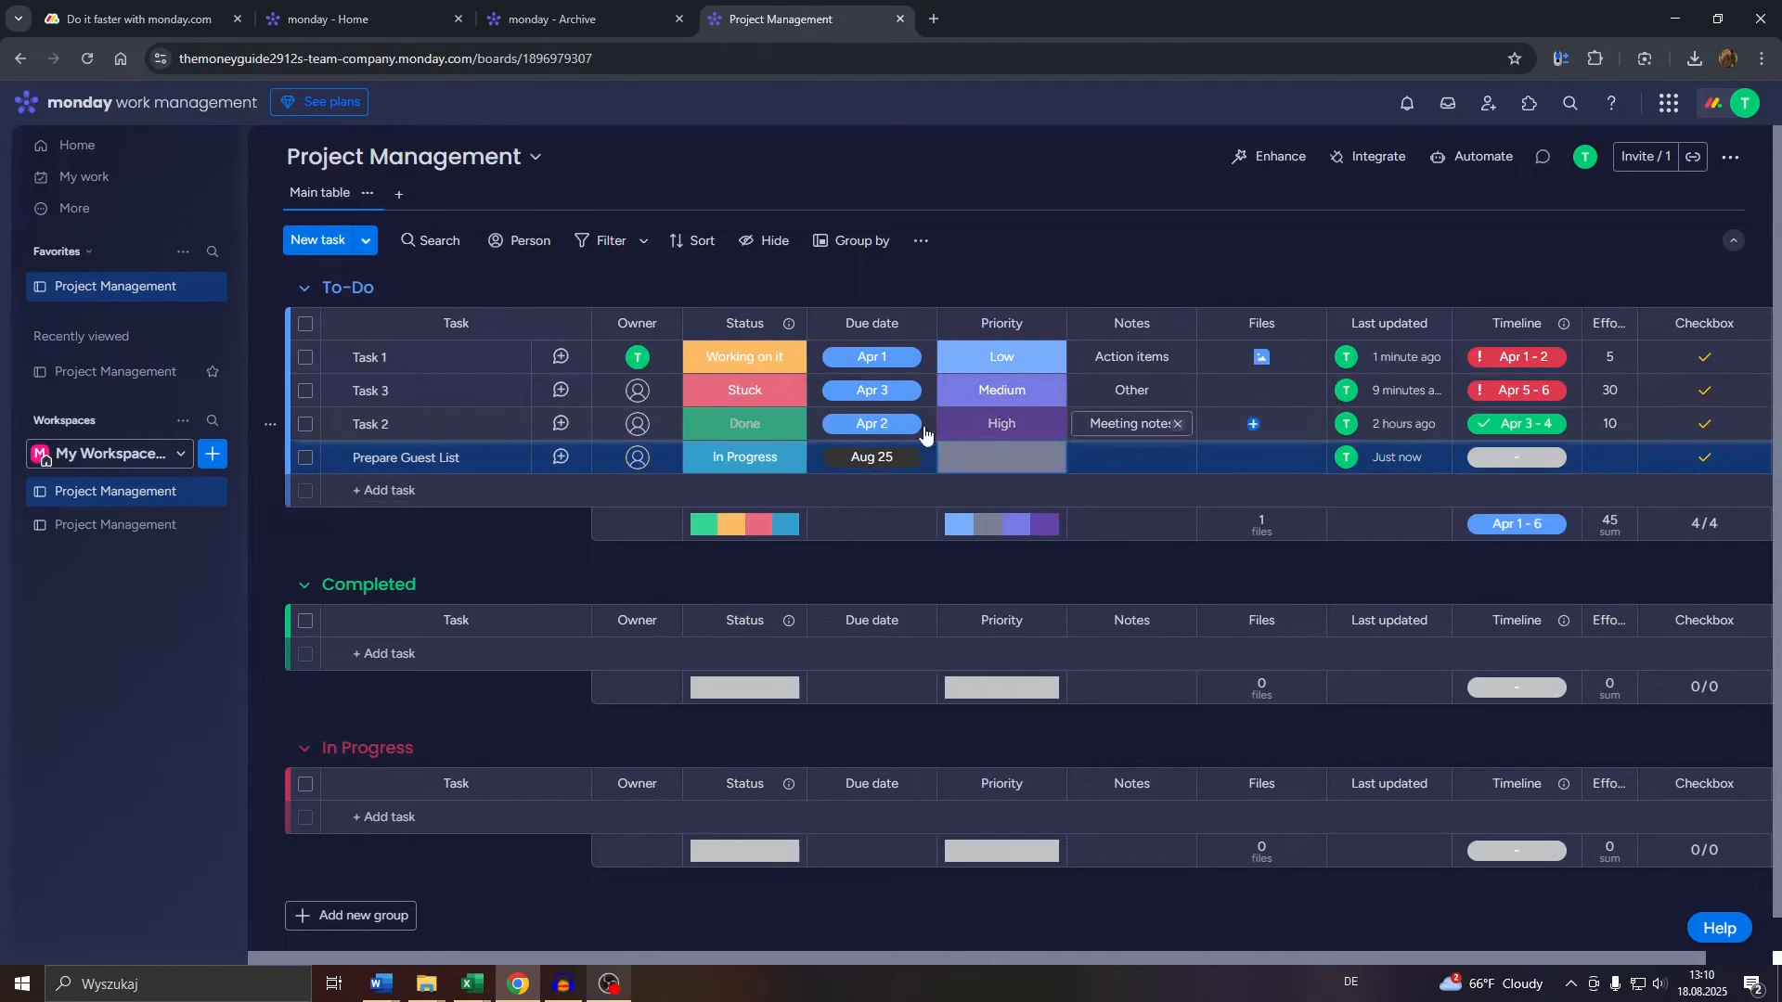
- Open the Prepare Guest List task's details and review its item members and the email invitation option without inviting anyone
{"action": "left_click", "coordinate": [448, 457]}
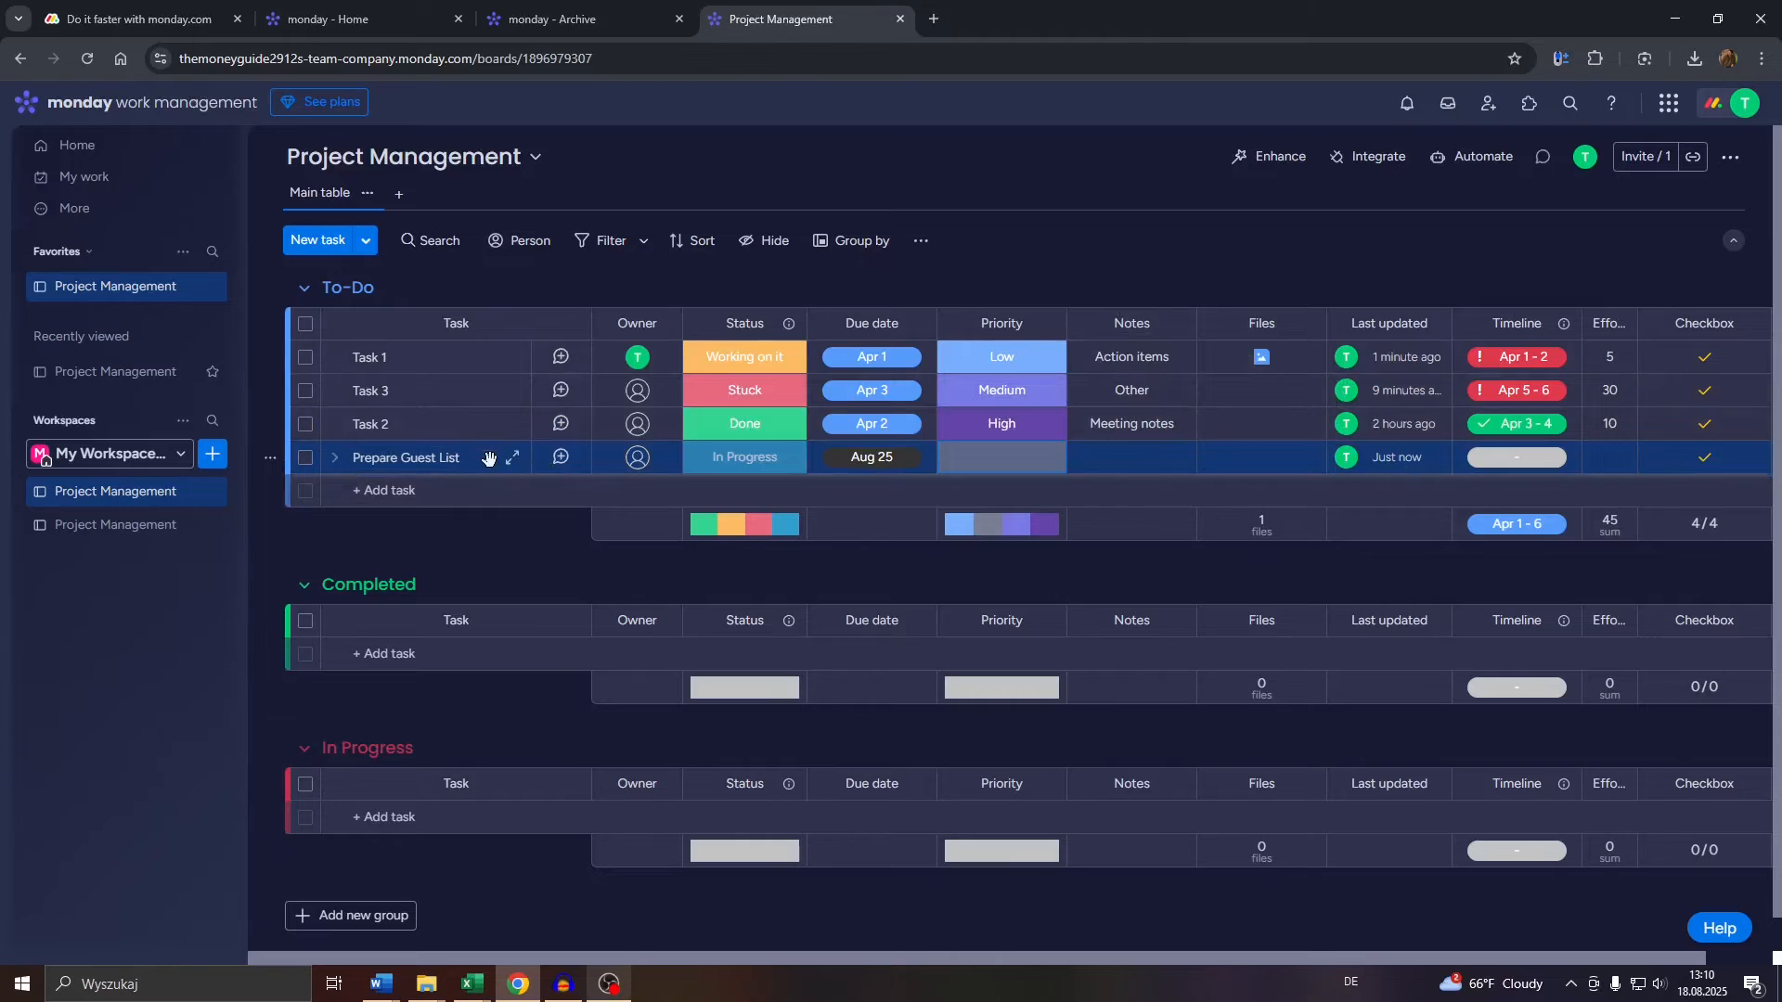
{"action": "left_click", "coordinate": [481, 465]}
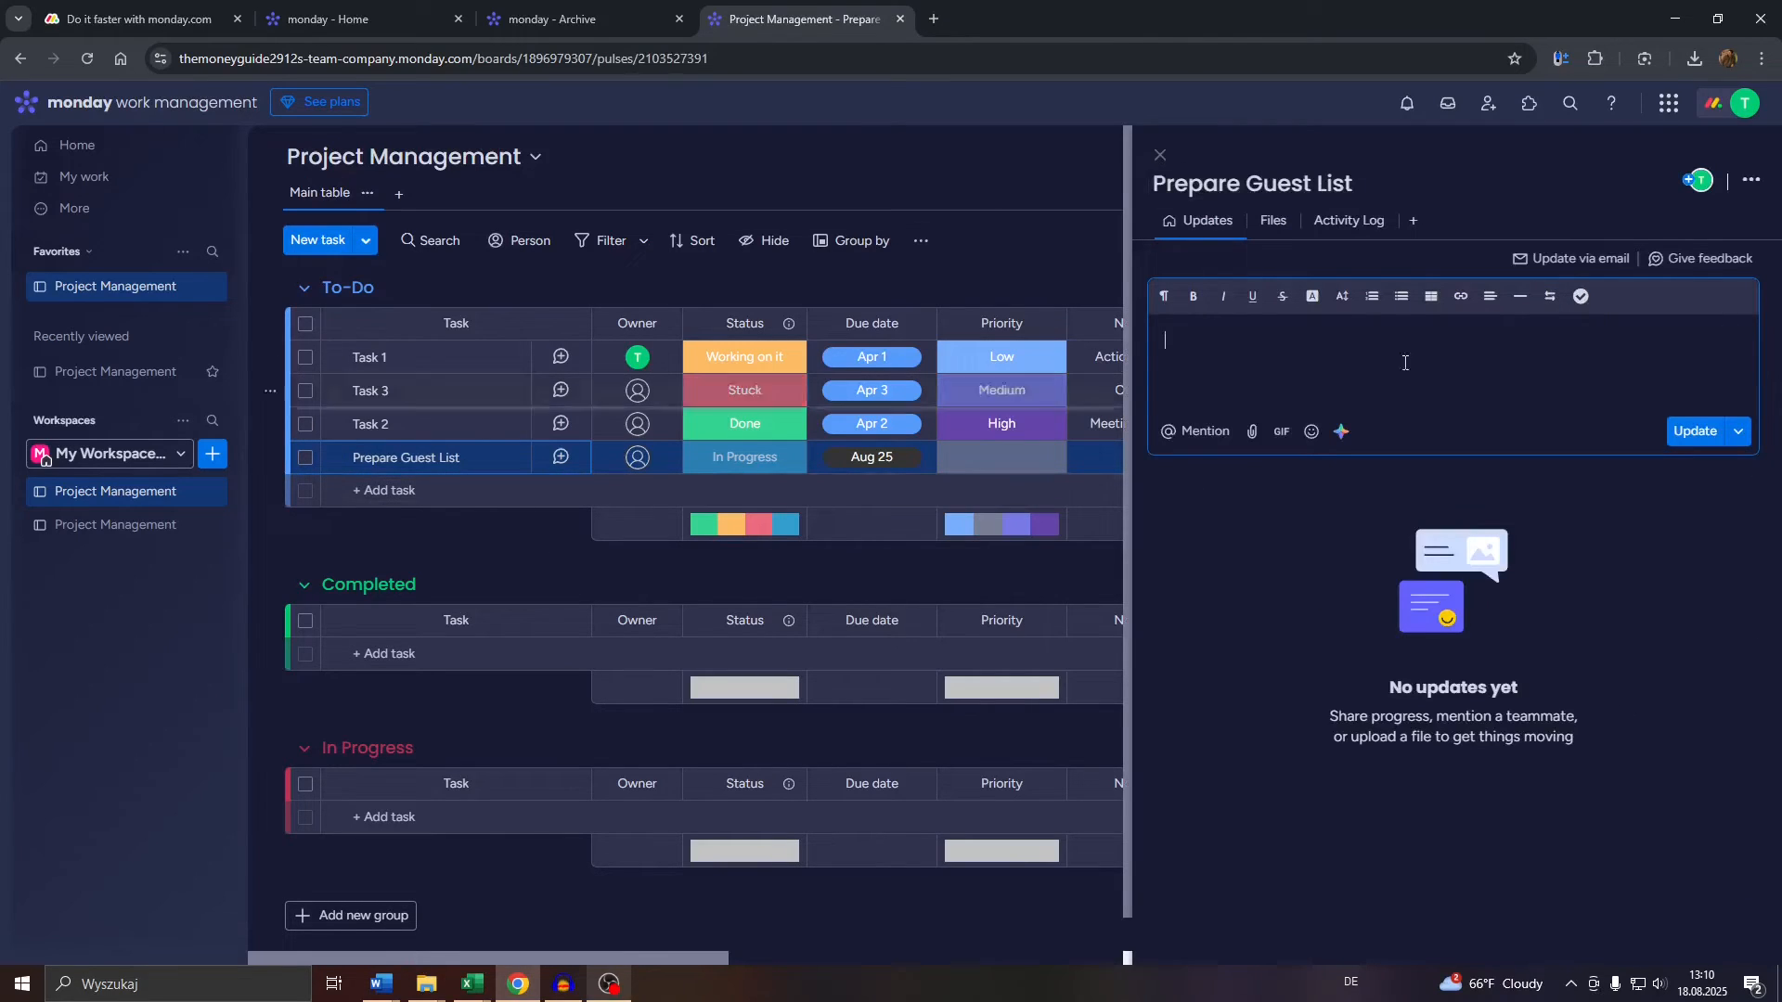
{"action": "left_click", "coordinate": [1353, 182]}
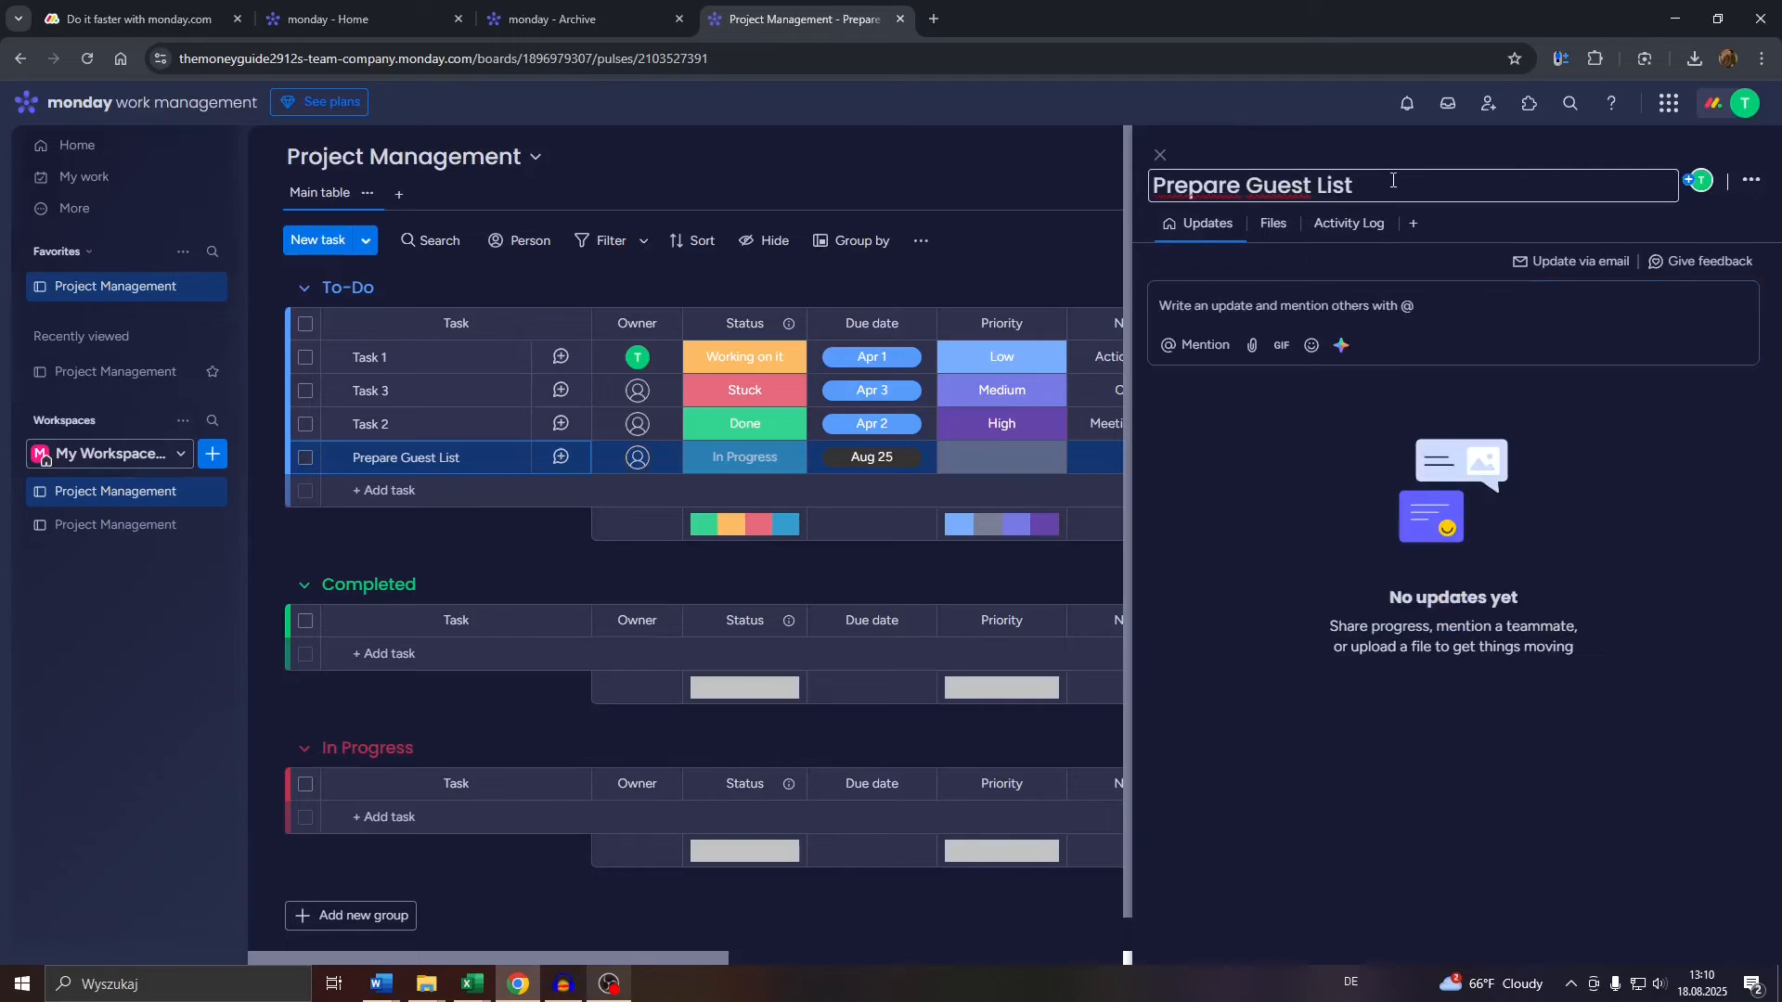
{"action": "left_click", "coordinate": [1703, 183]}
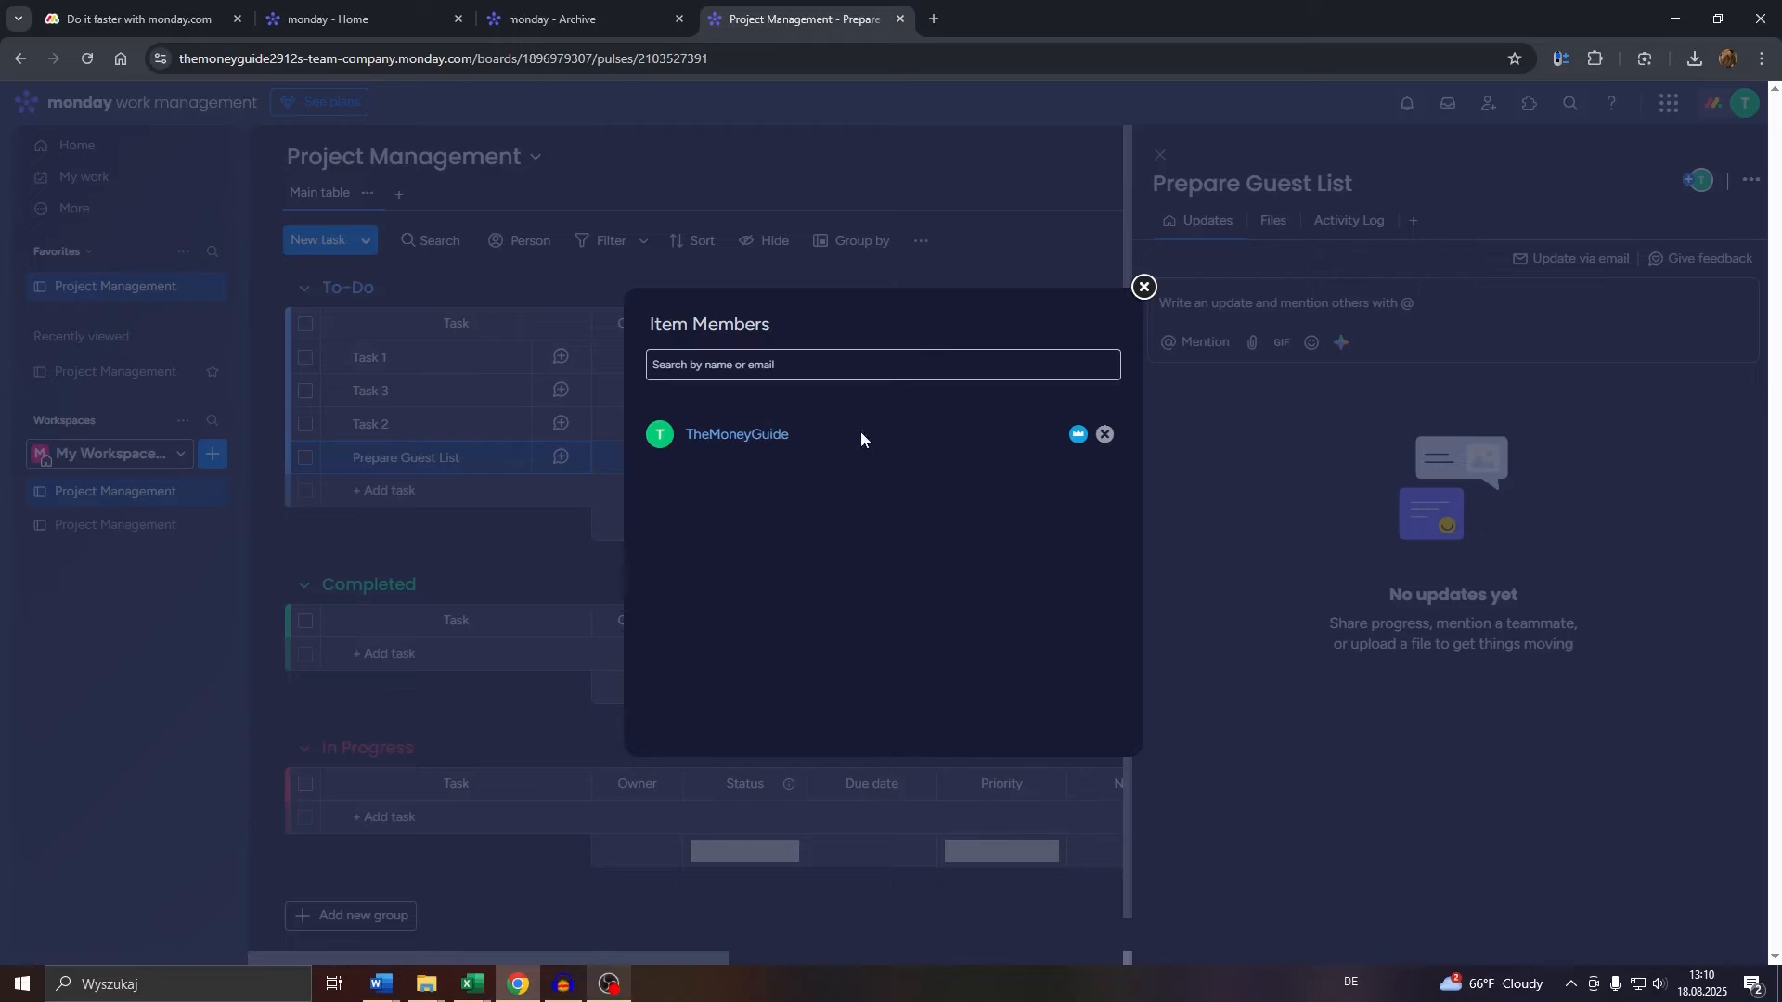
{"action": "left_click", "coordinate": [834, 364]}
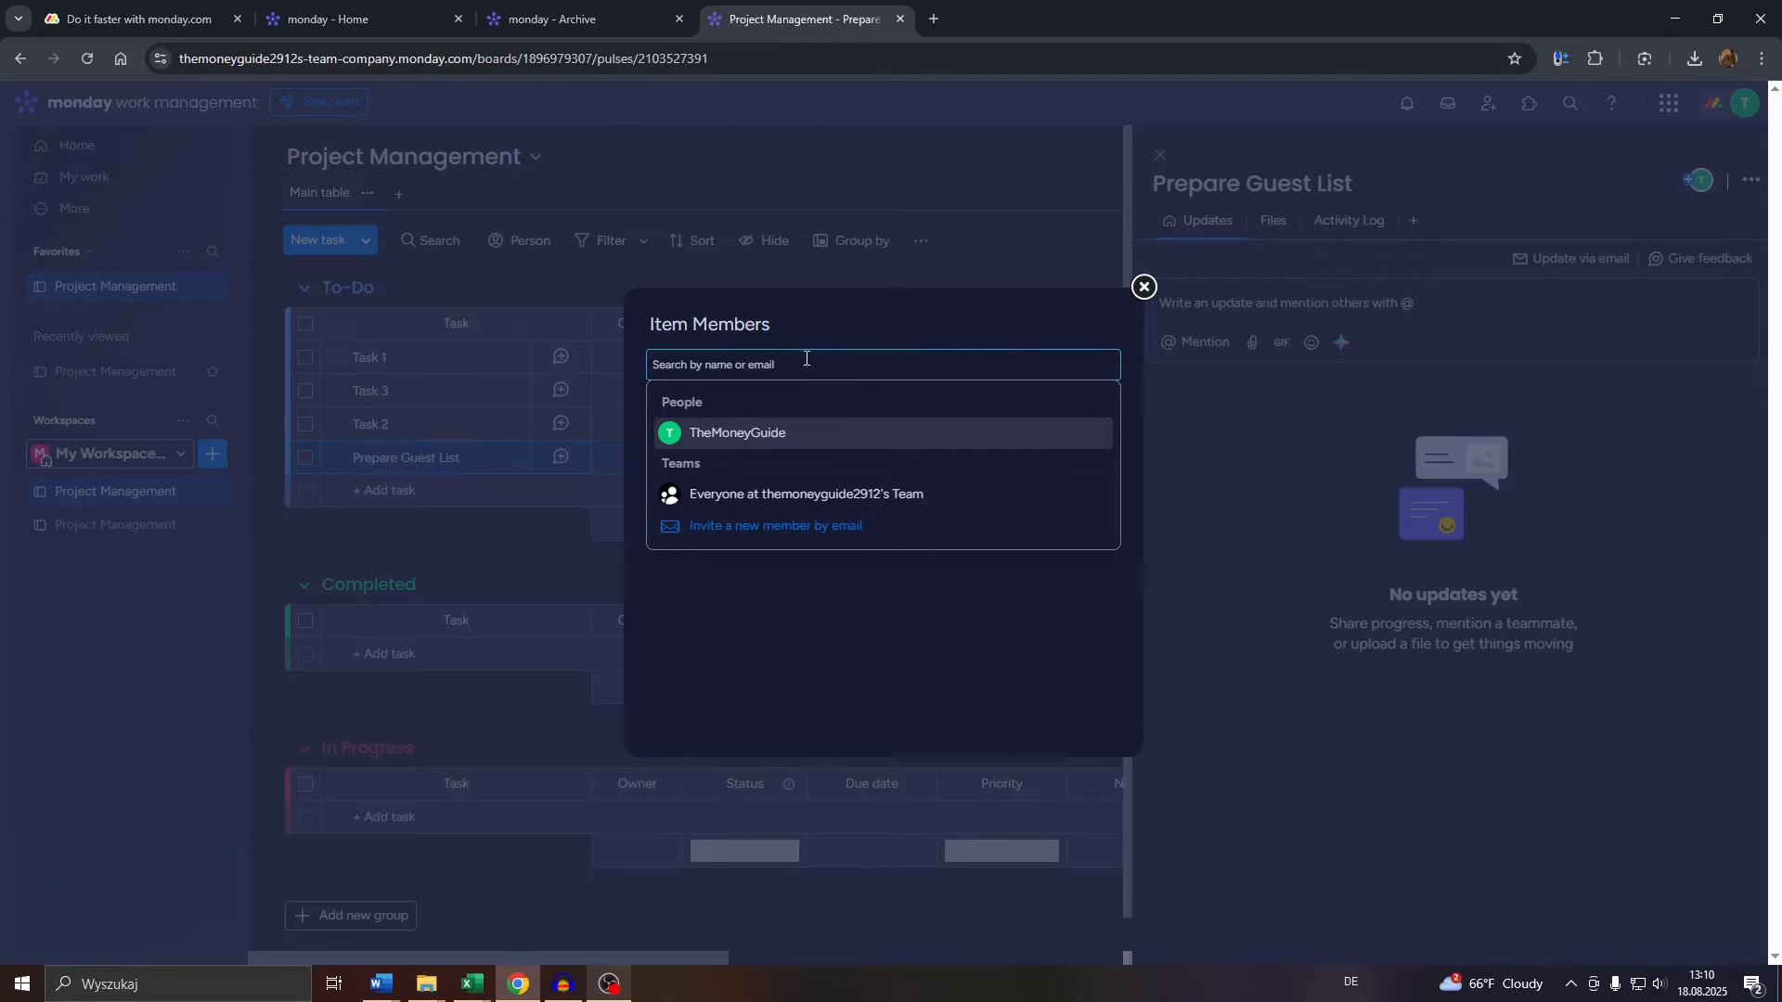
{"action": "left_click", "coordinate": [791, 527]}
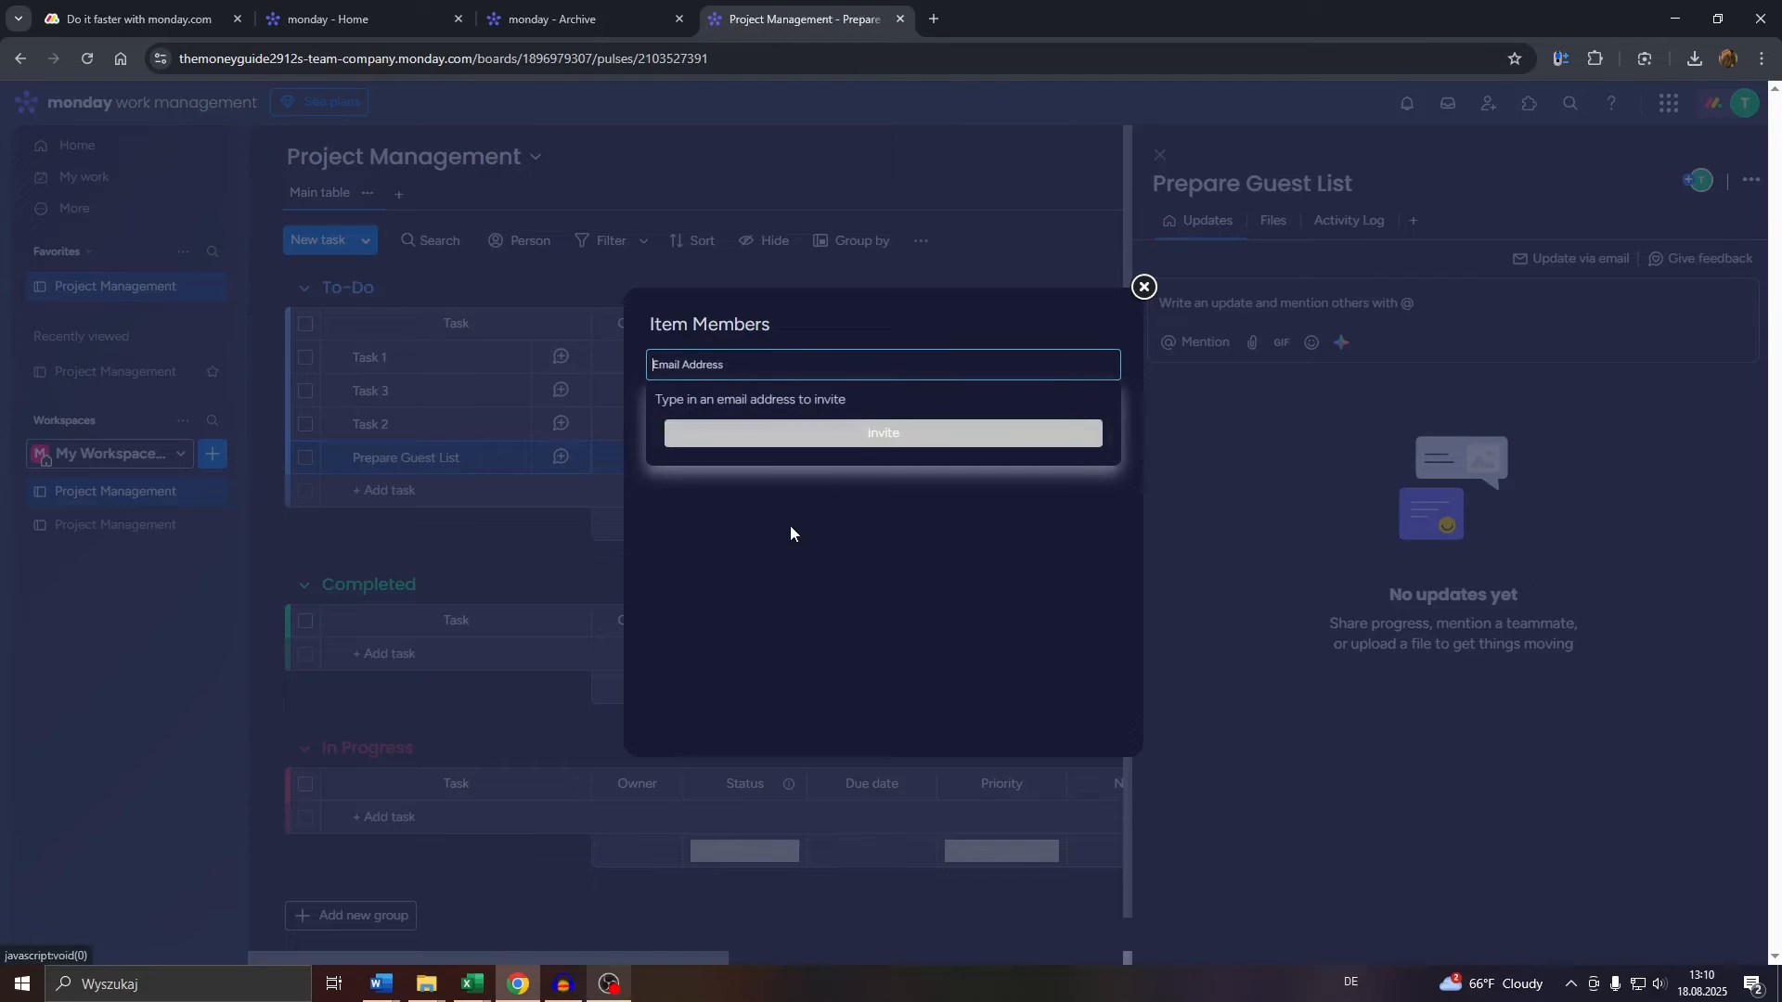
{"action": "left_click", "coordinate": [758, 429]}
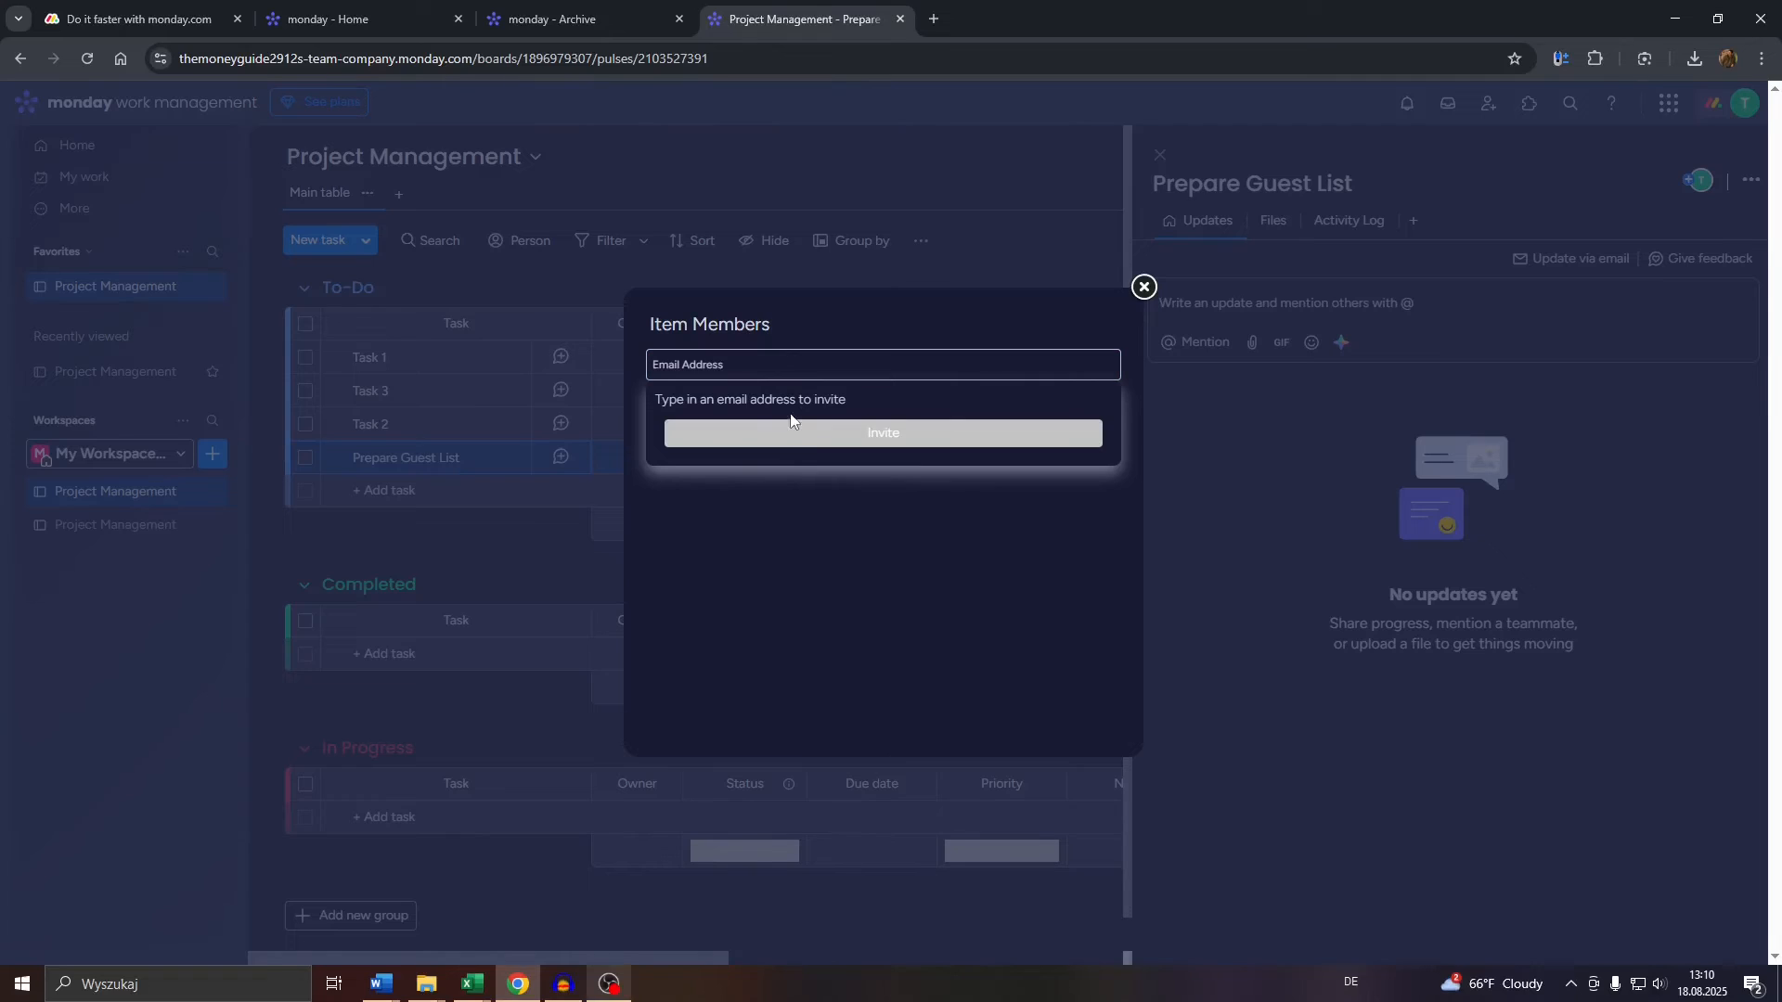
{"action": "left_click", "coordinate": [1147, 287]}
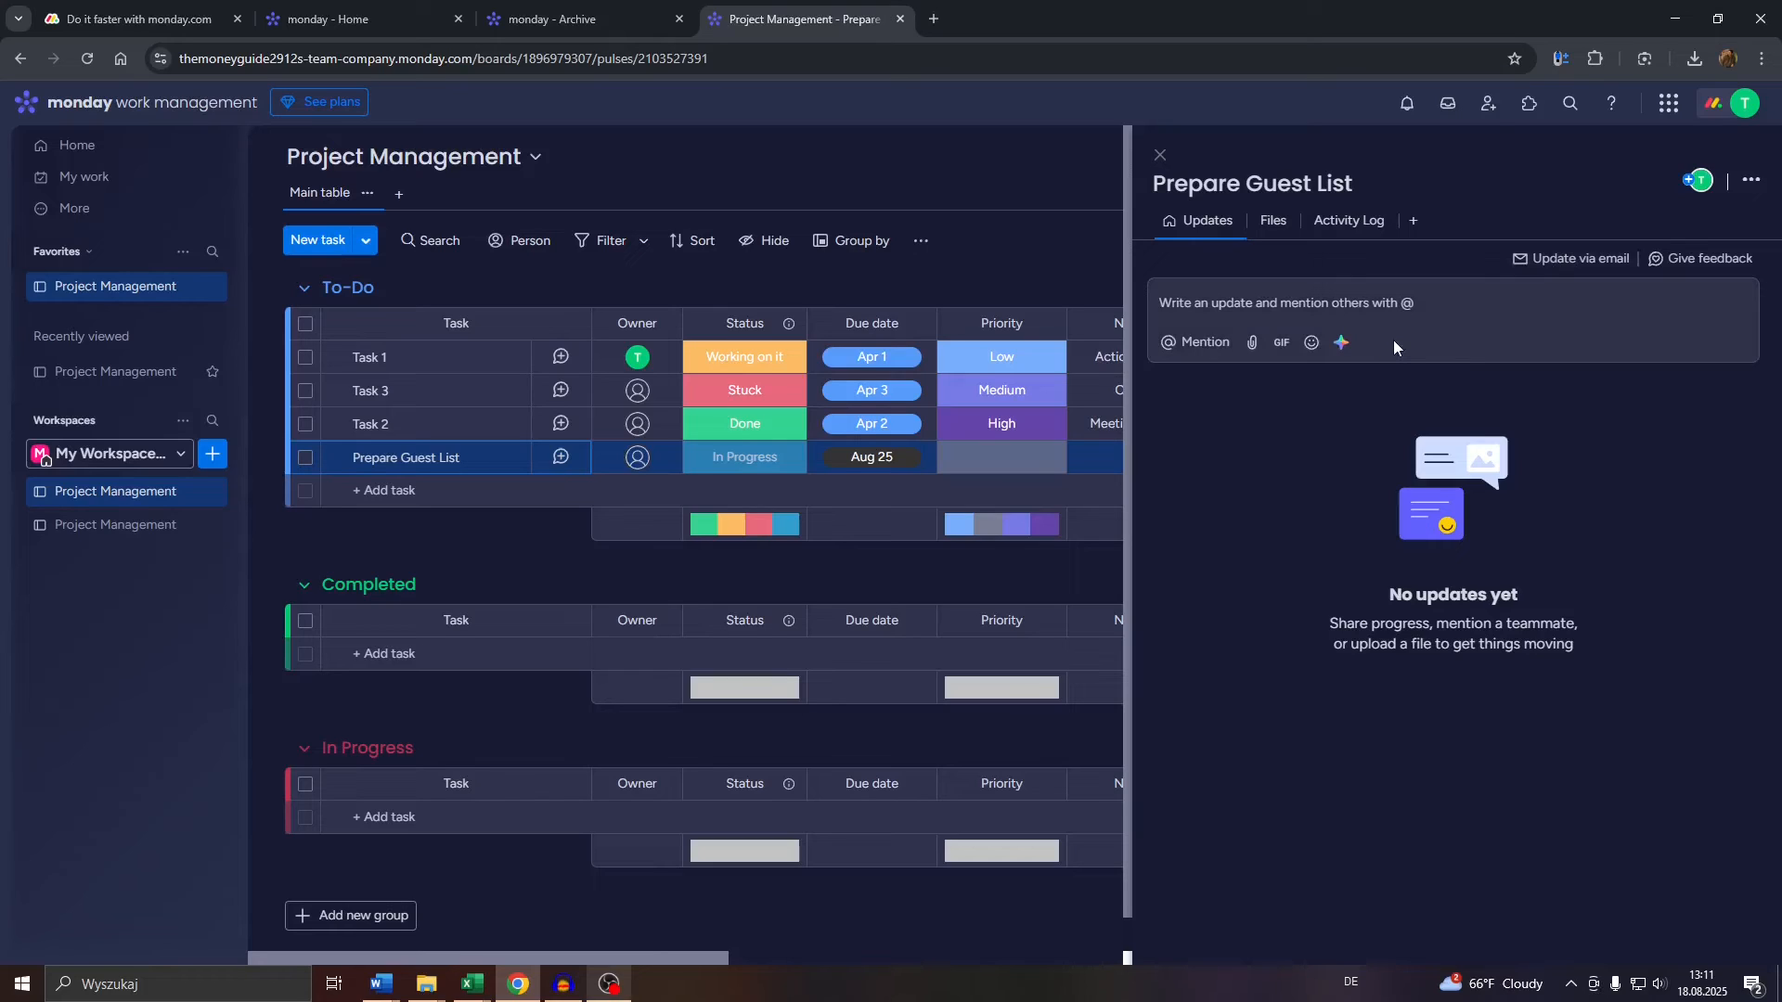
- Check who can be mentioned in an update on the Prepare Guest List task, clearing the draft without posting
{"action": "left_click", "coordinate": [1235, 305]}
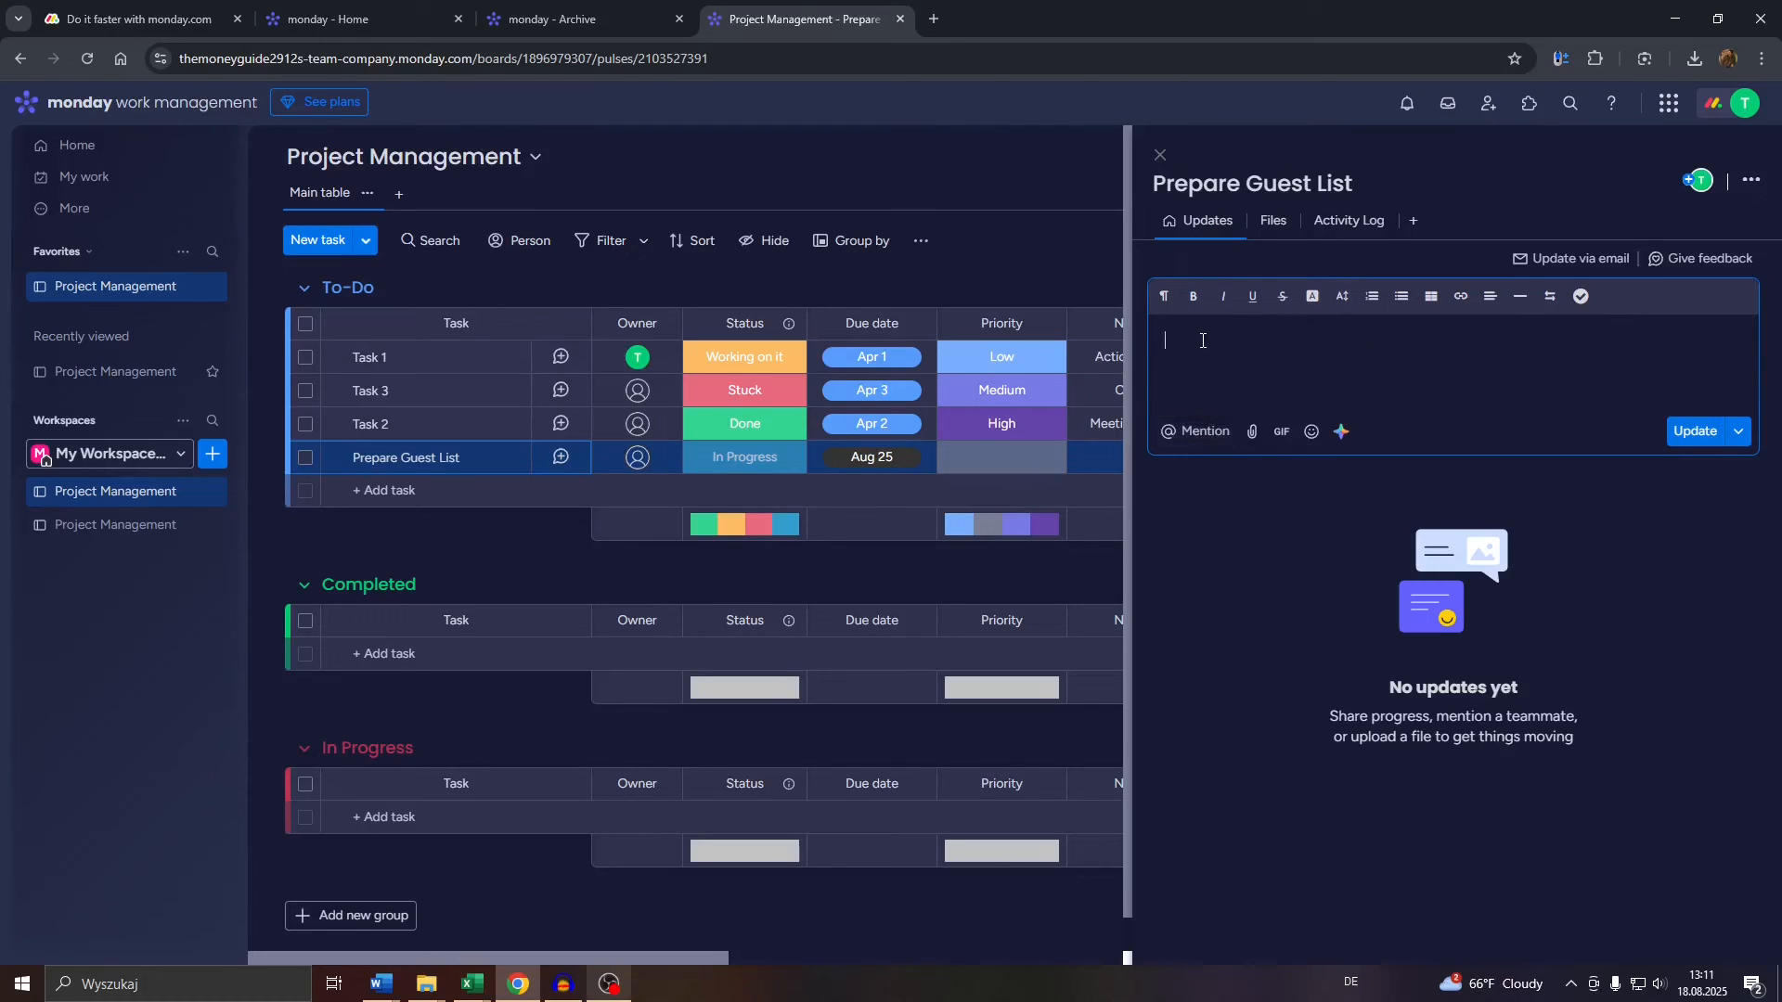
{"action": "type", "text": "@"}
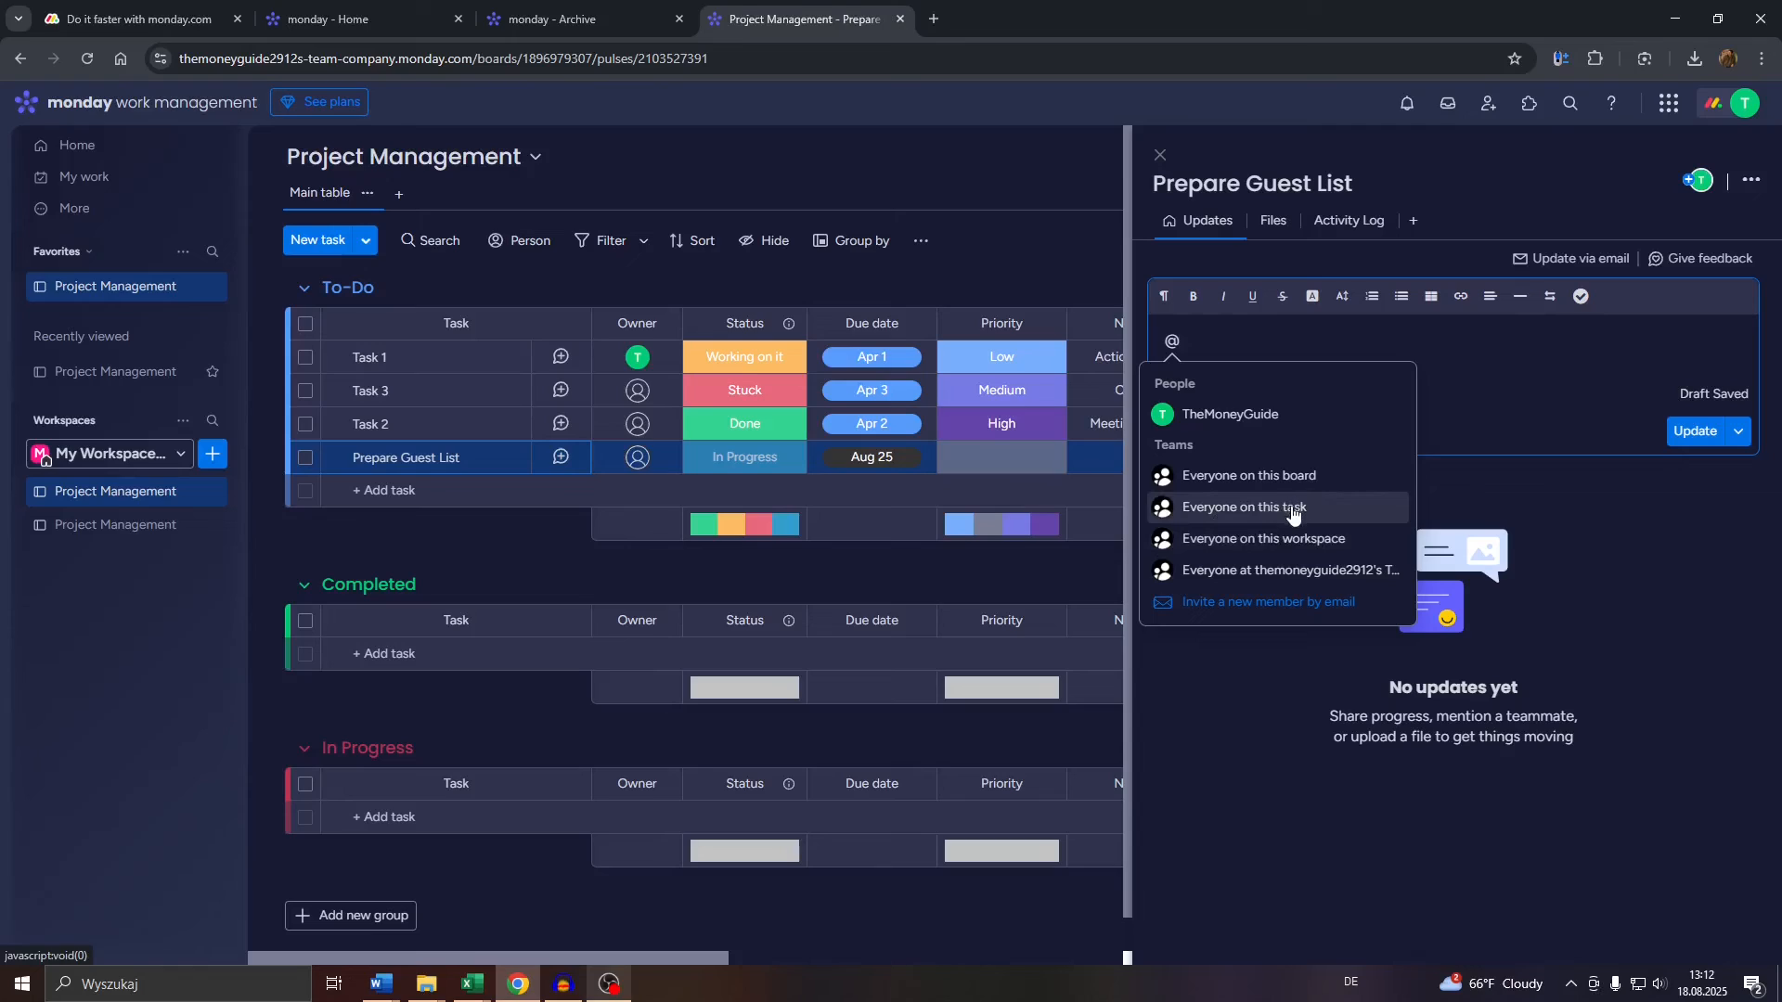
{"action": "left_click", "coordinate": [1491, 362]}
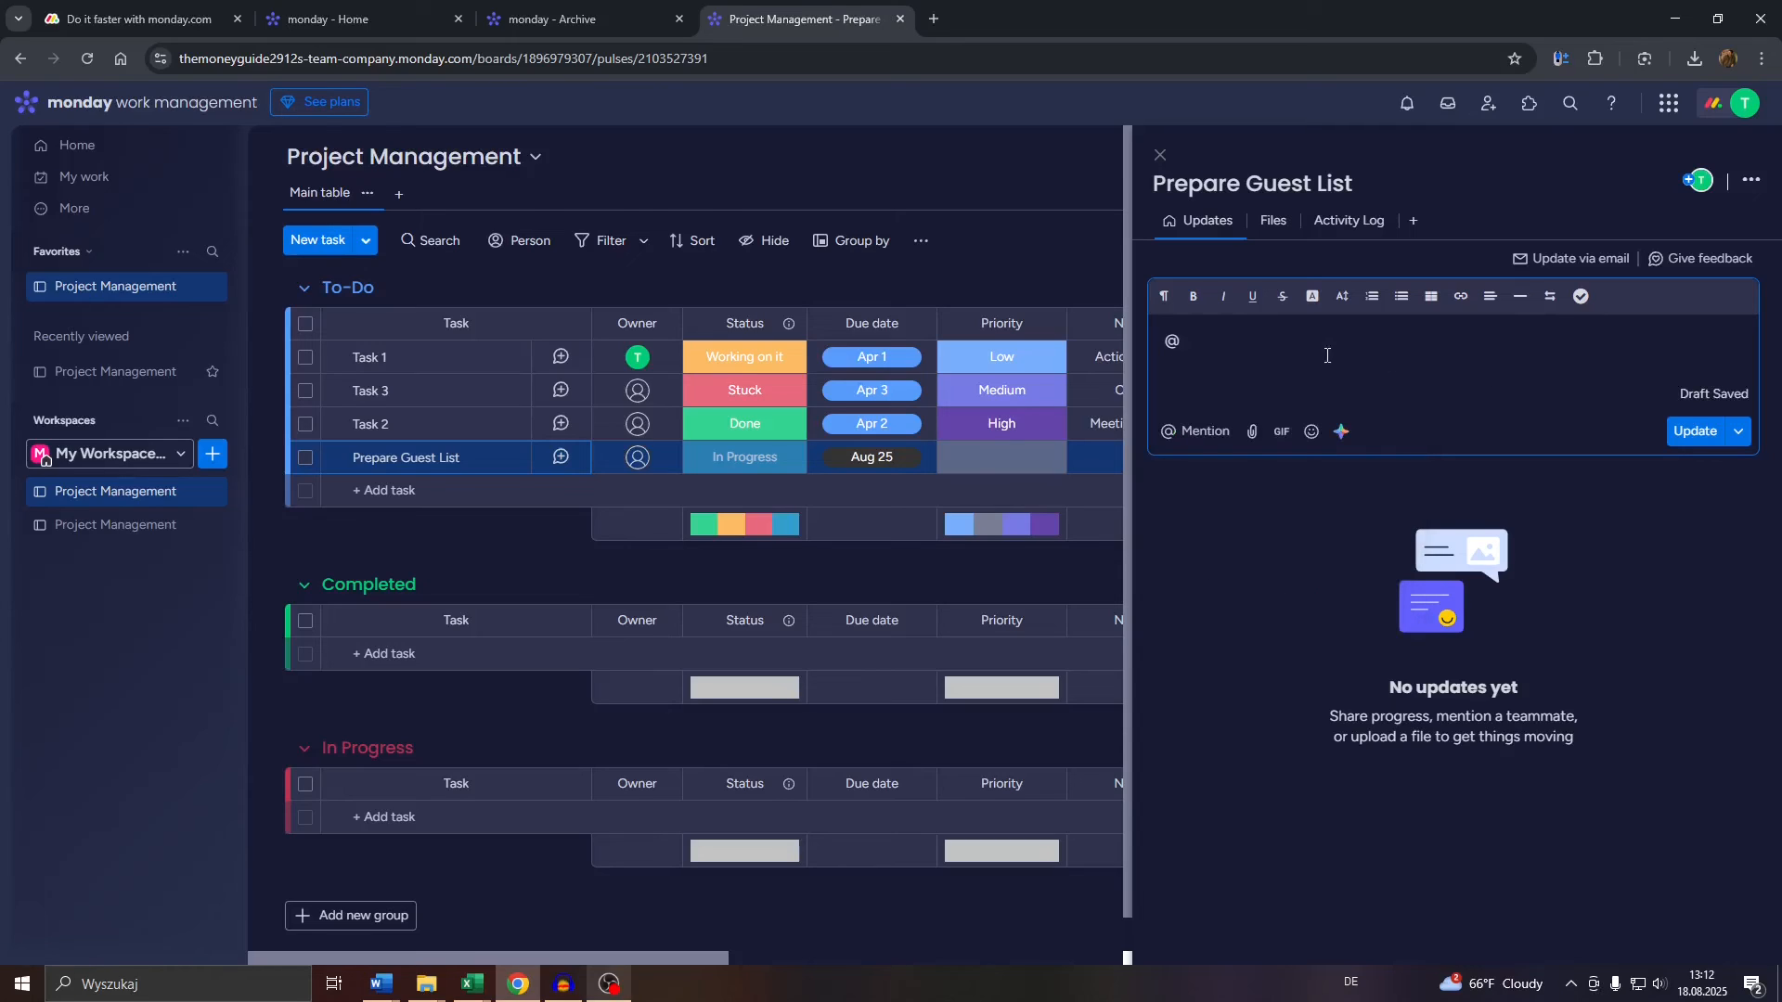
{"action": "key", "text": "BackSpace"}
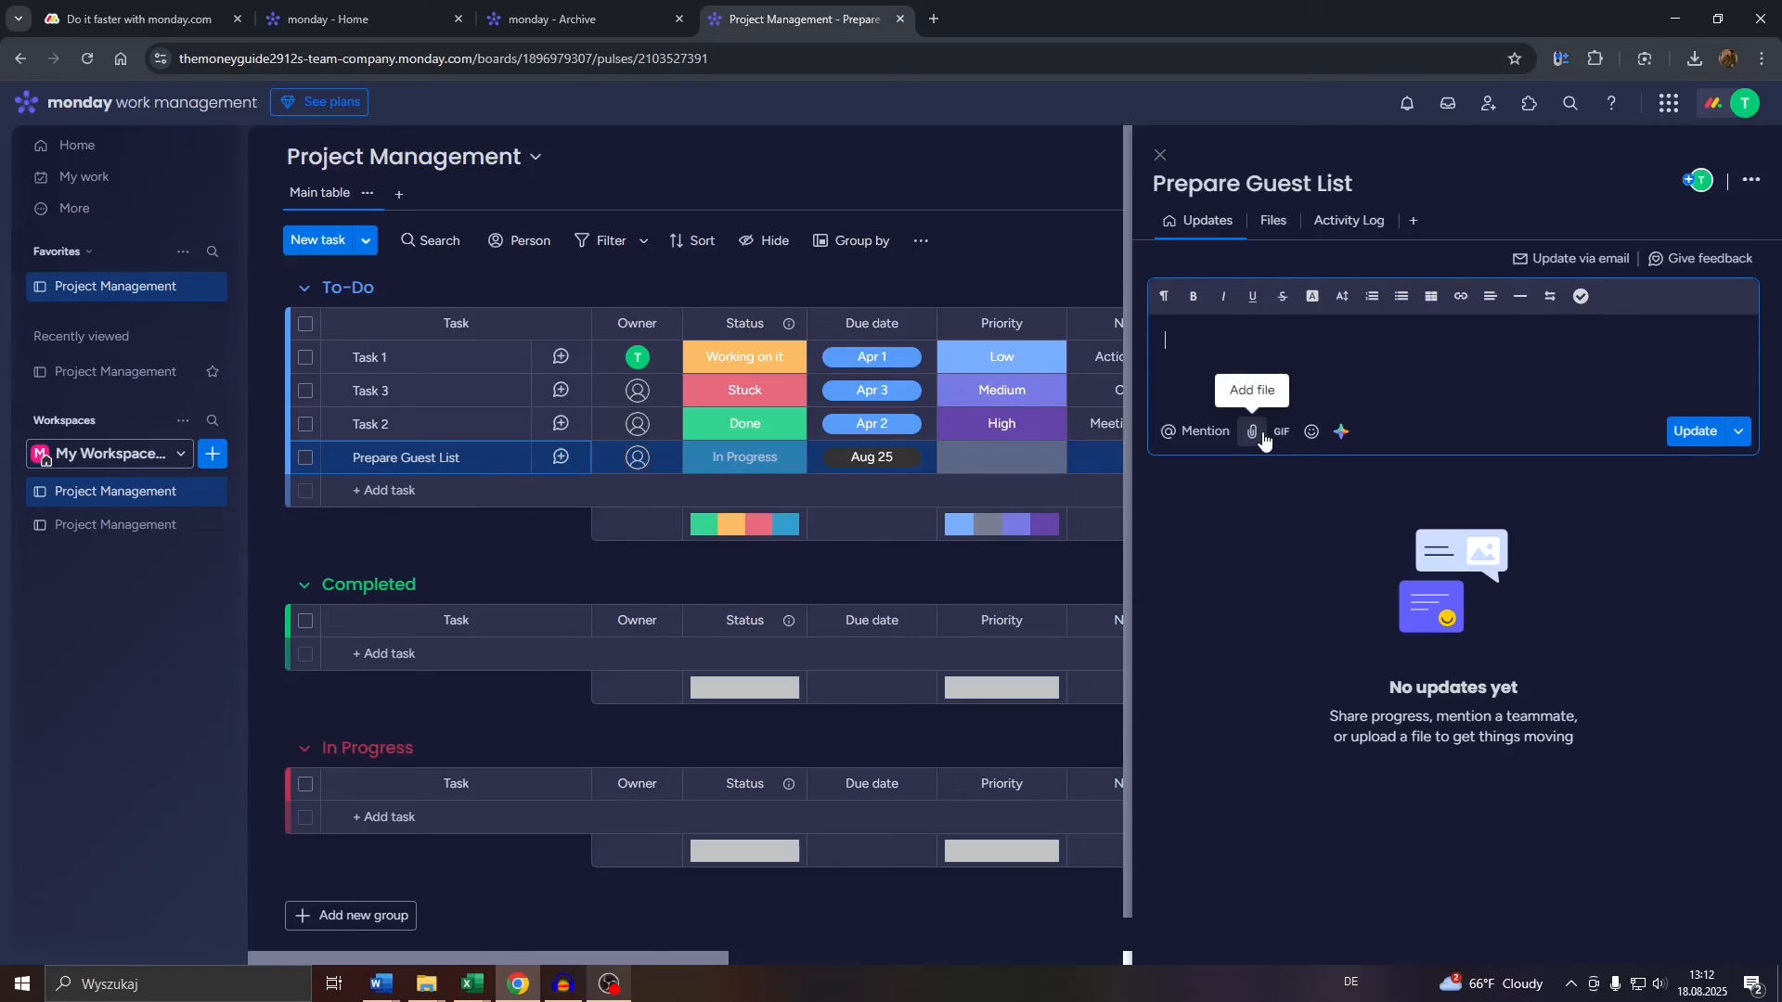
- Upload test_task.pdf to the Prepare Guest List task's files and preview the document
{"action": "left_click", "coordinate": [1267, 223]}
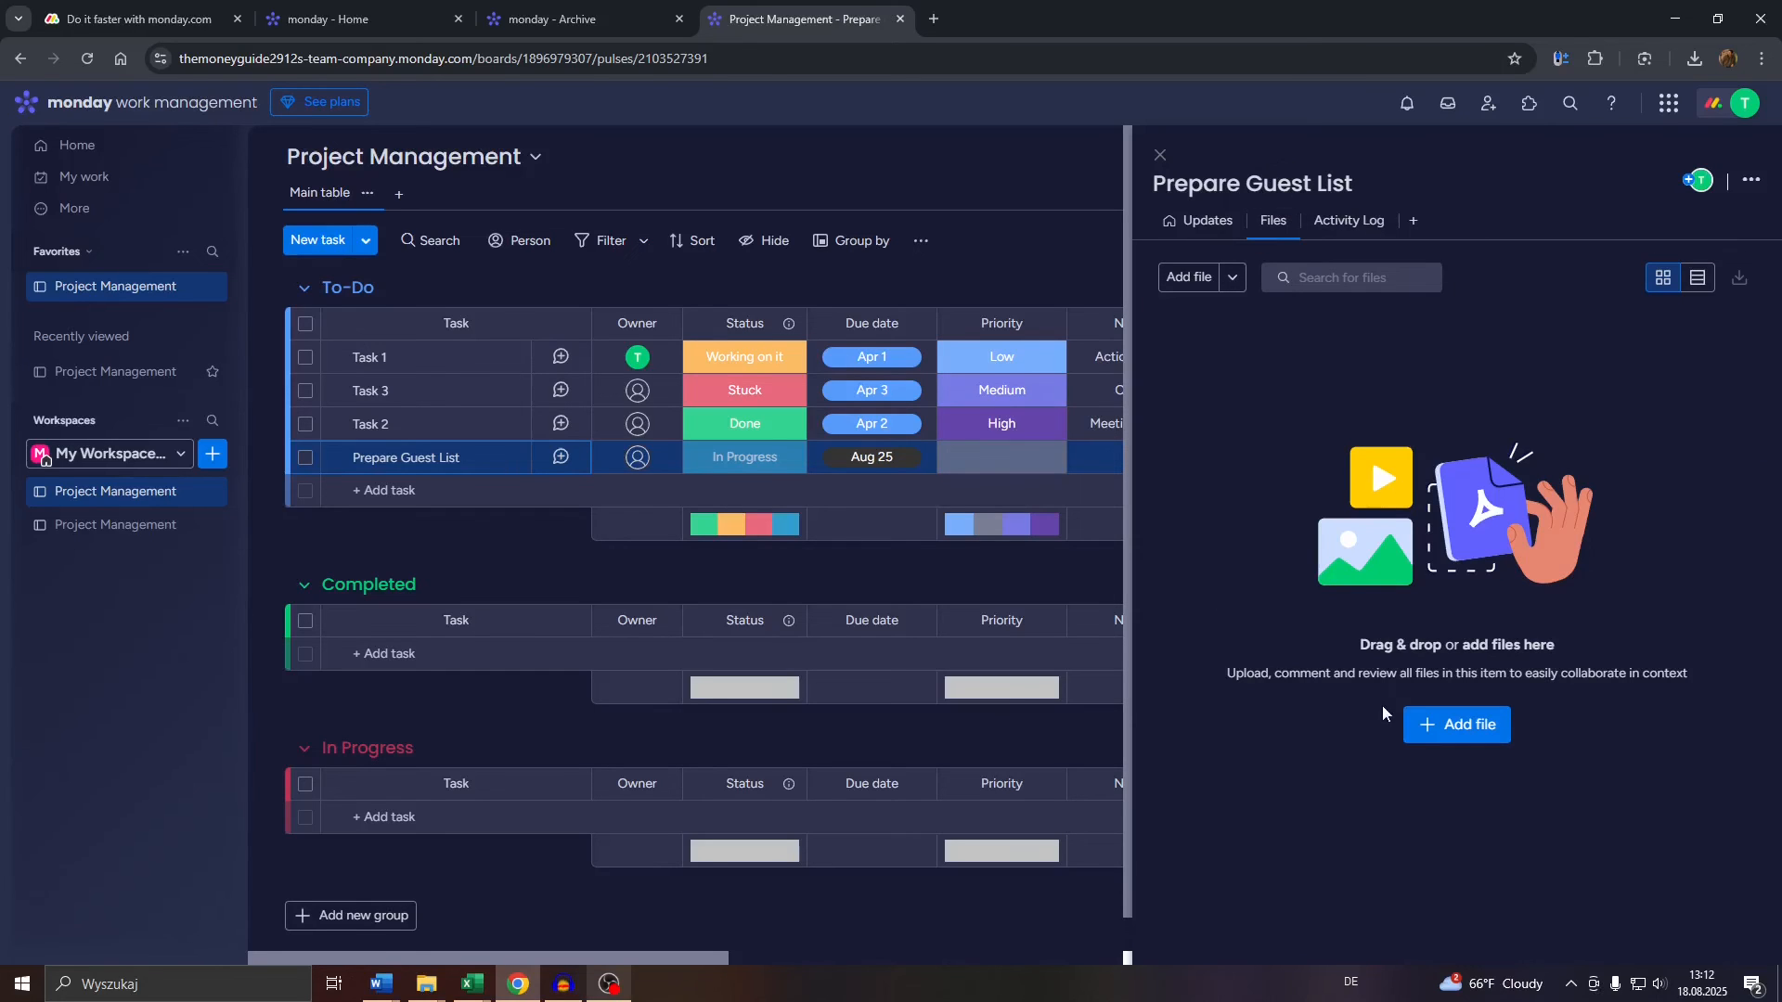
{"action": "left_click", "coordinate": [1455, 720]}
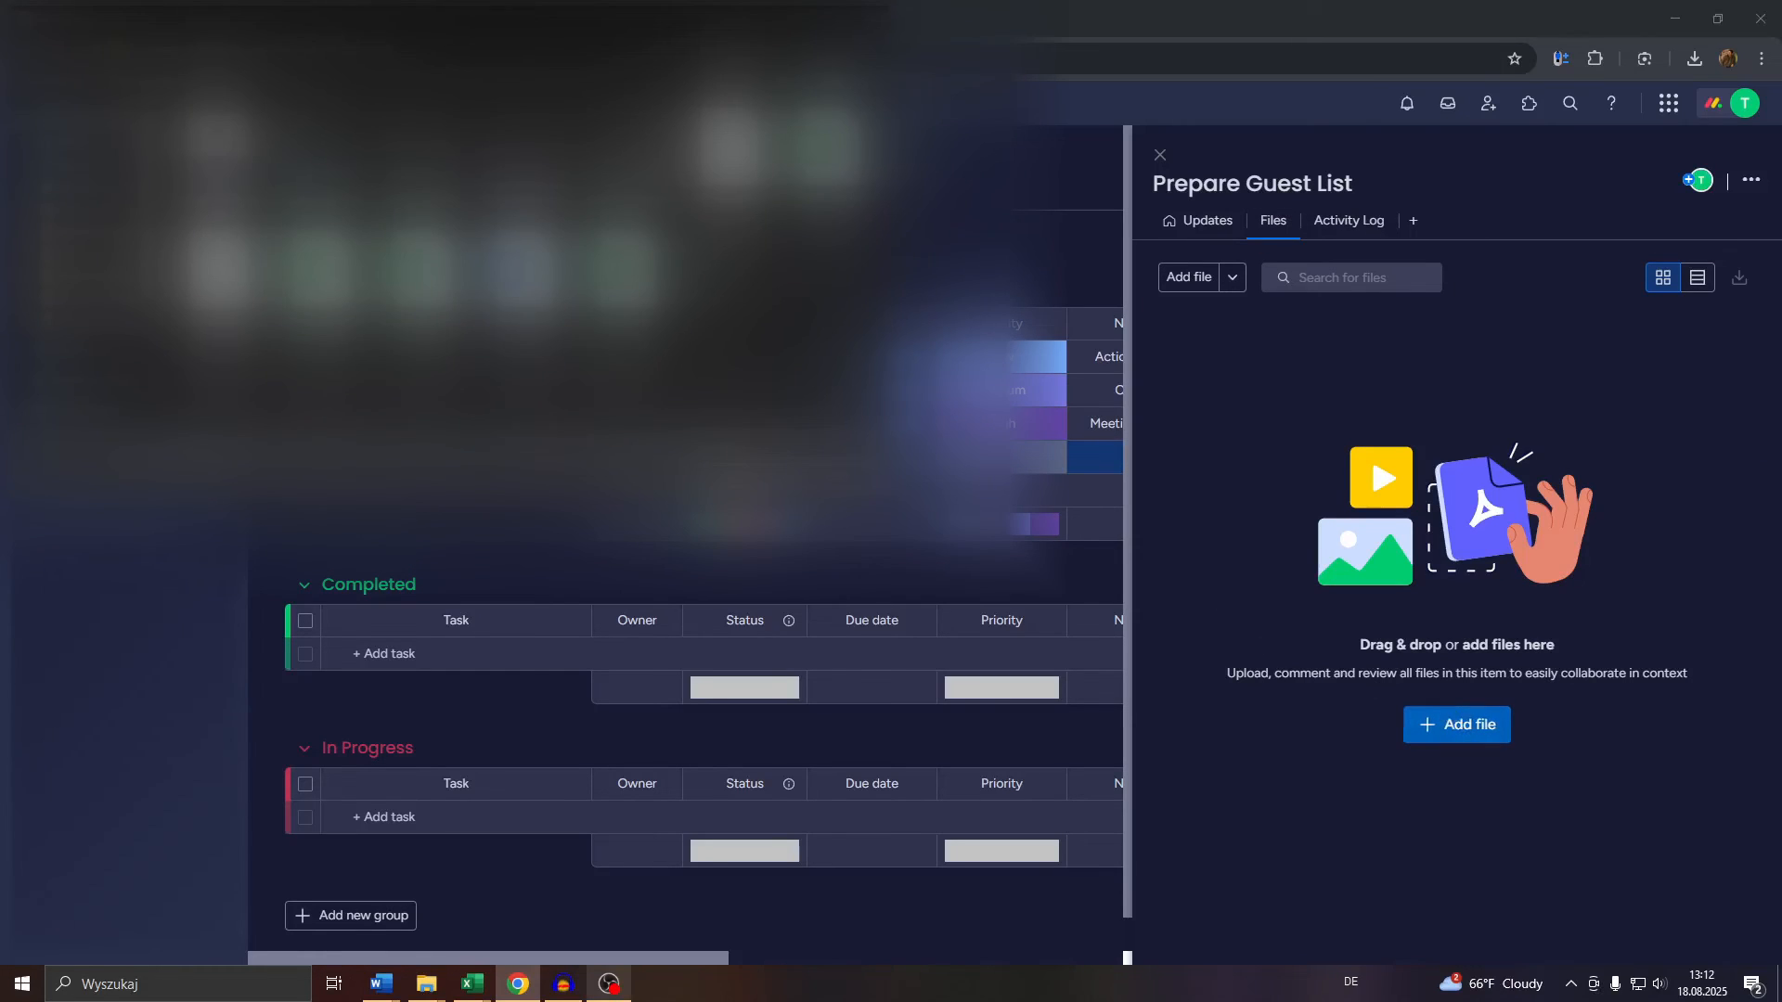
{"action": "left_click", "coordinate": [75, 130]}
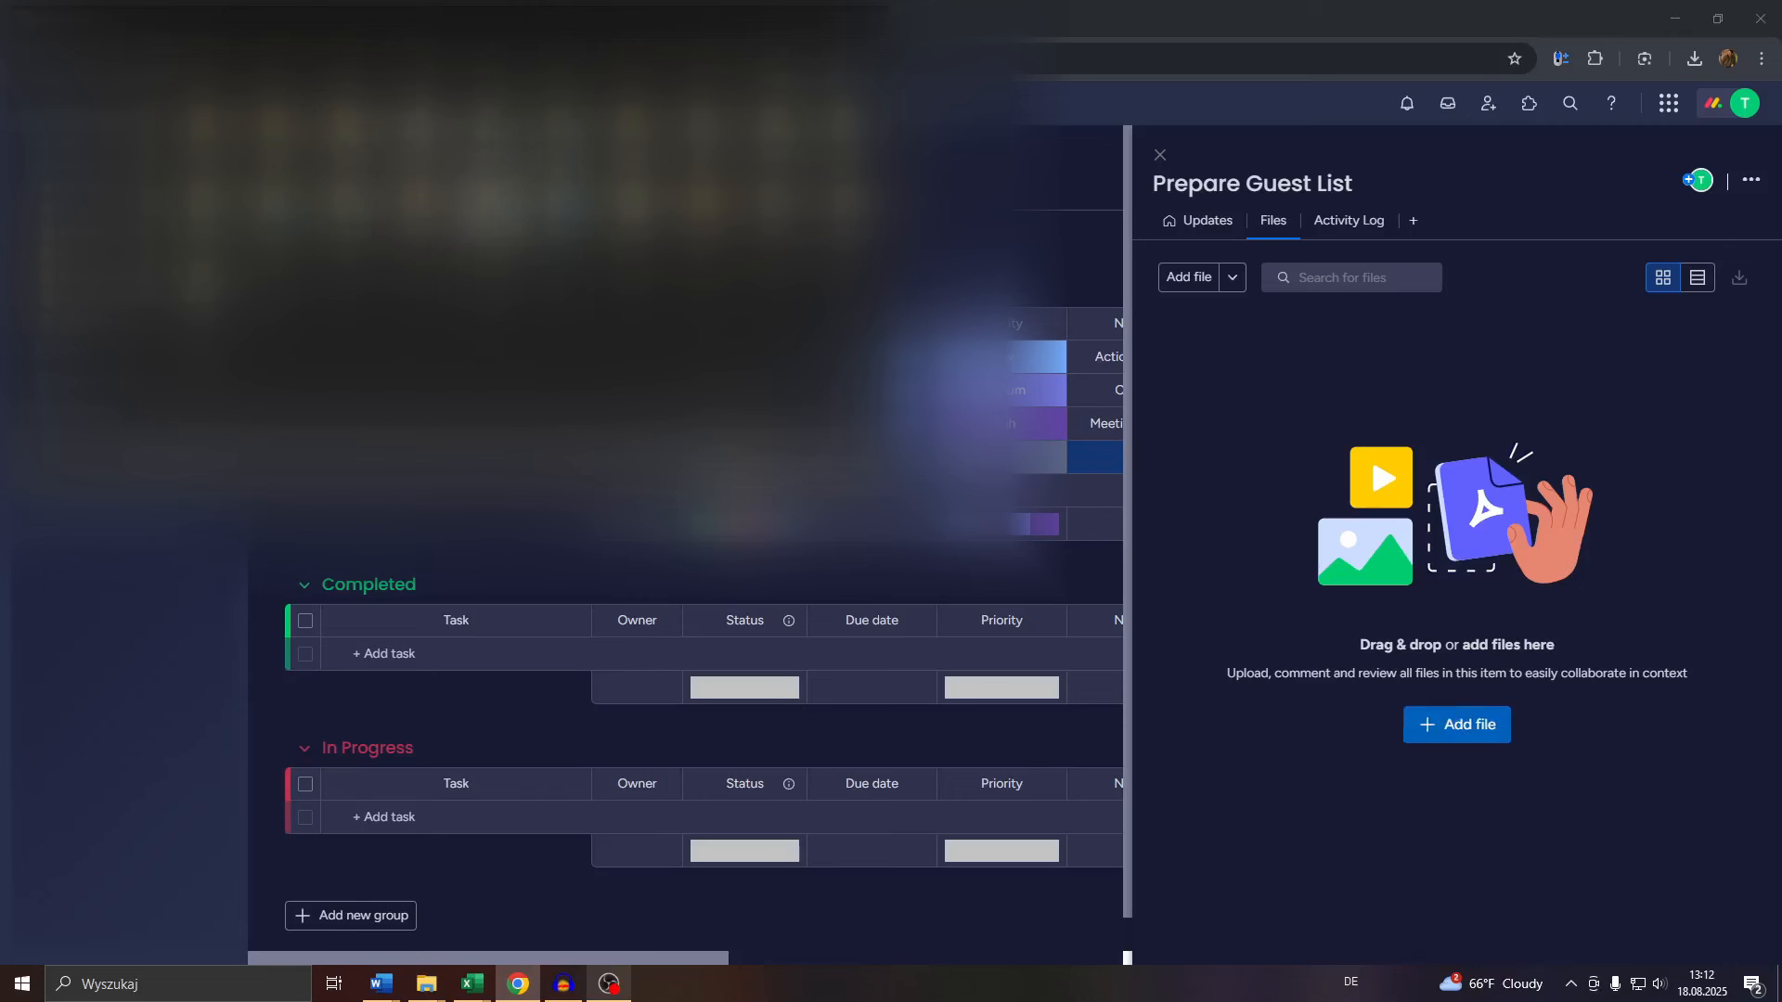
{"action": "left_click", "coordinate": [74, 149]}
{"action": "double_click", "coordinate": [343, 156]}
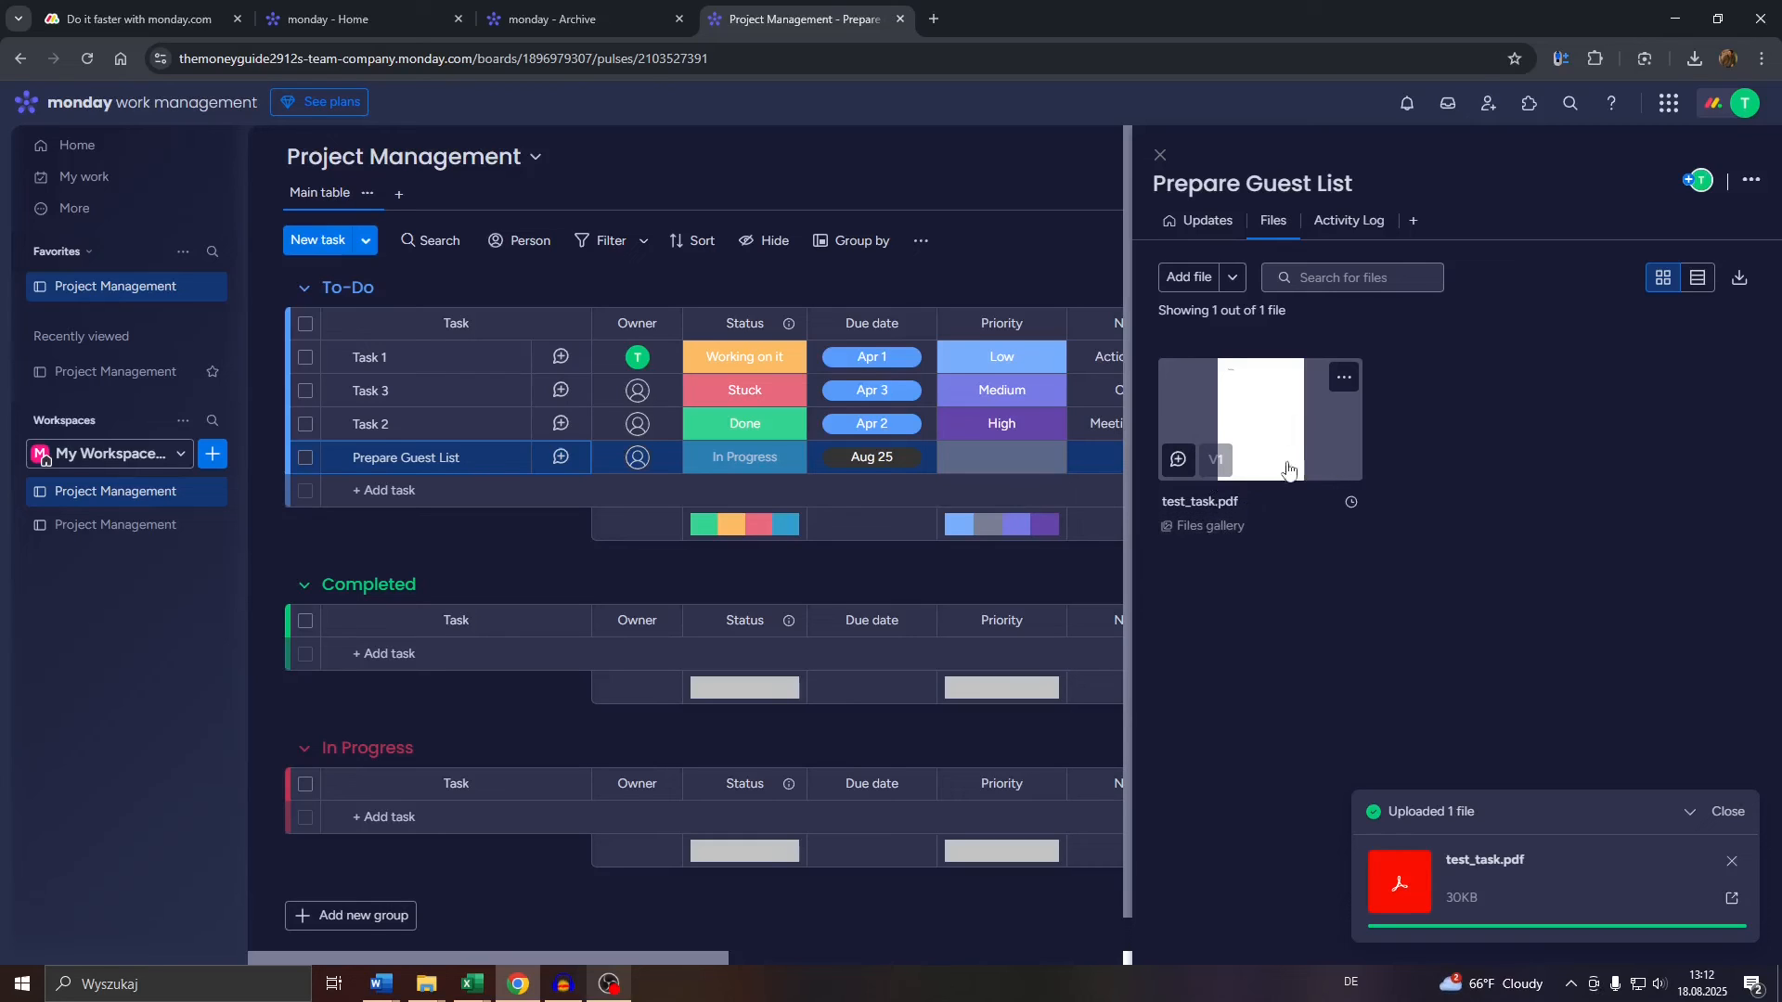
{"action": "left_click", "coordinate": [1278, 427]}
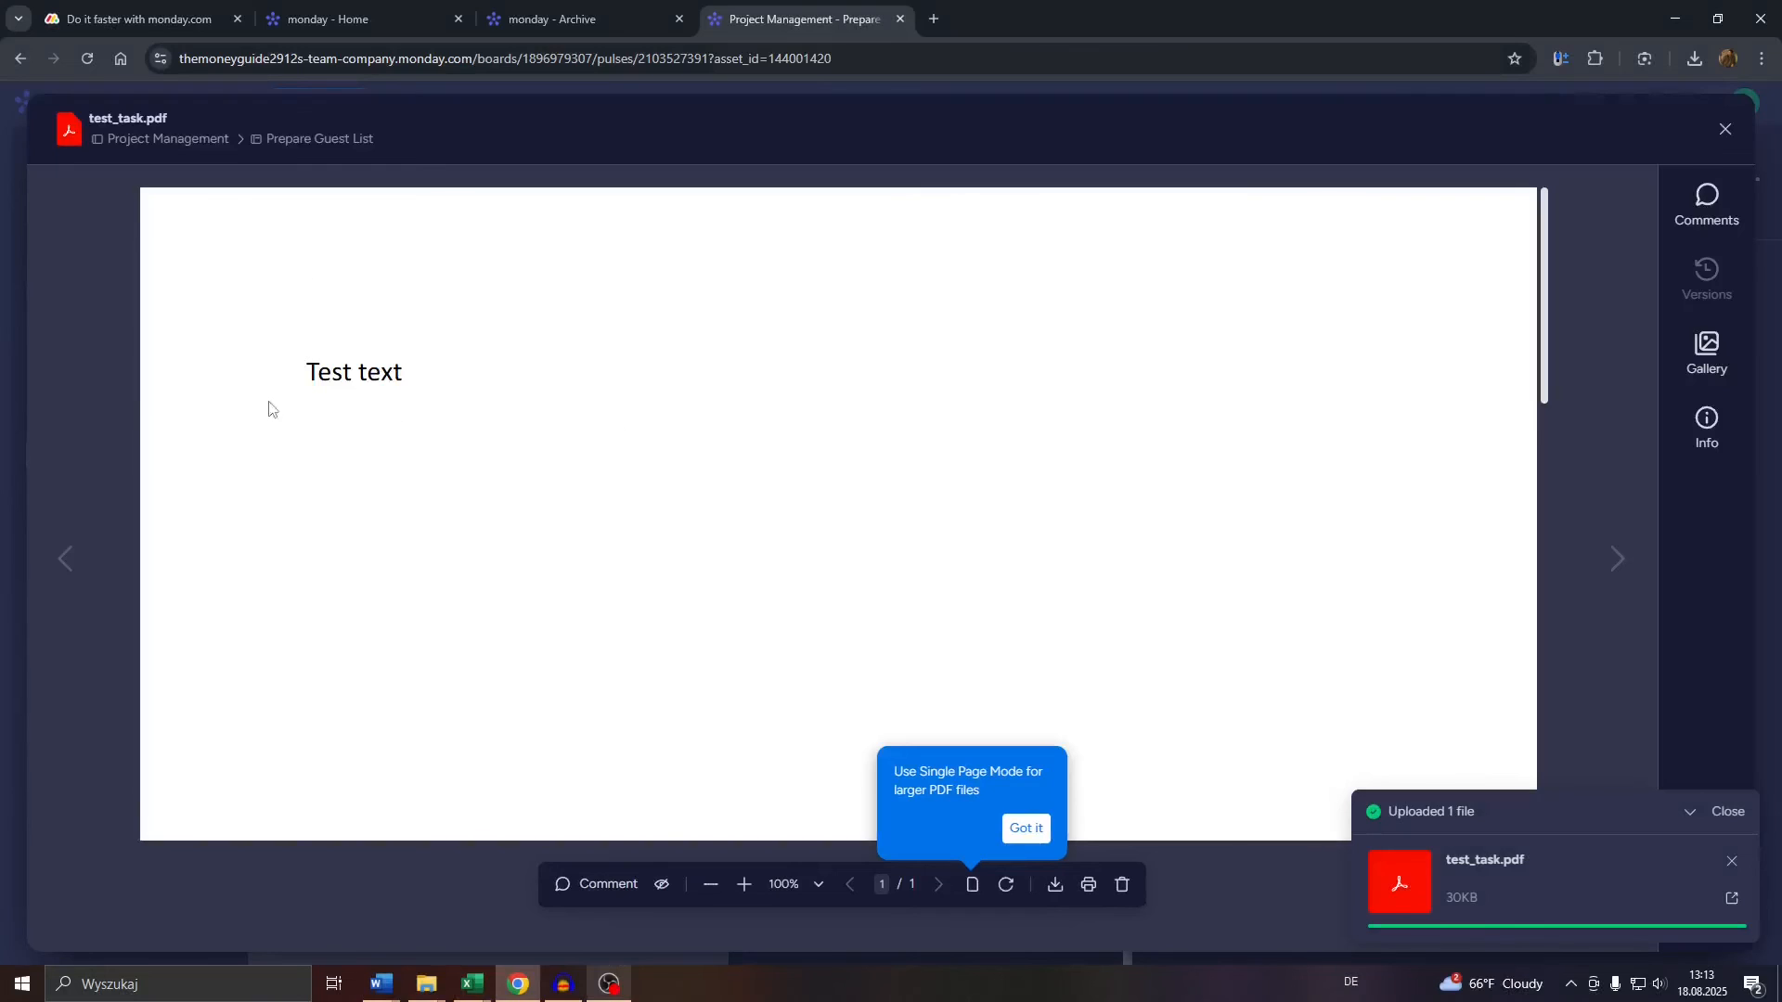
{"action": "left_click", "coordinate": [1727, 129]}
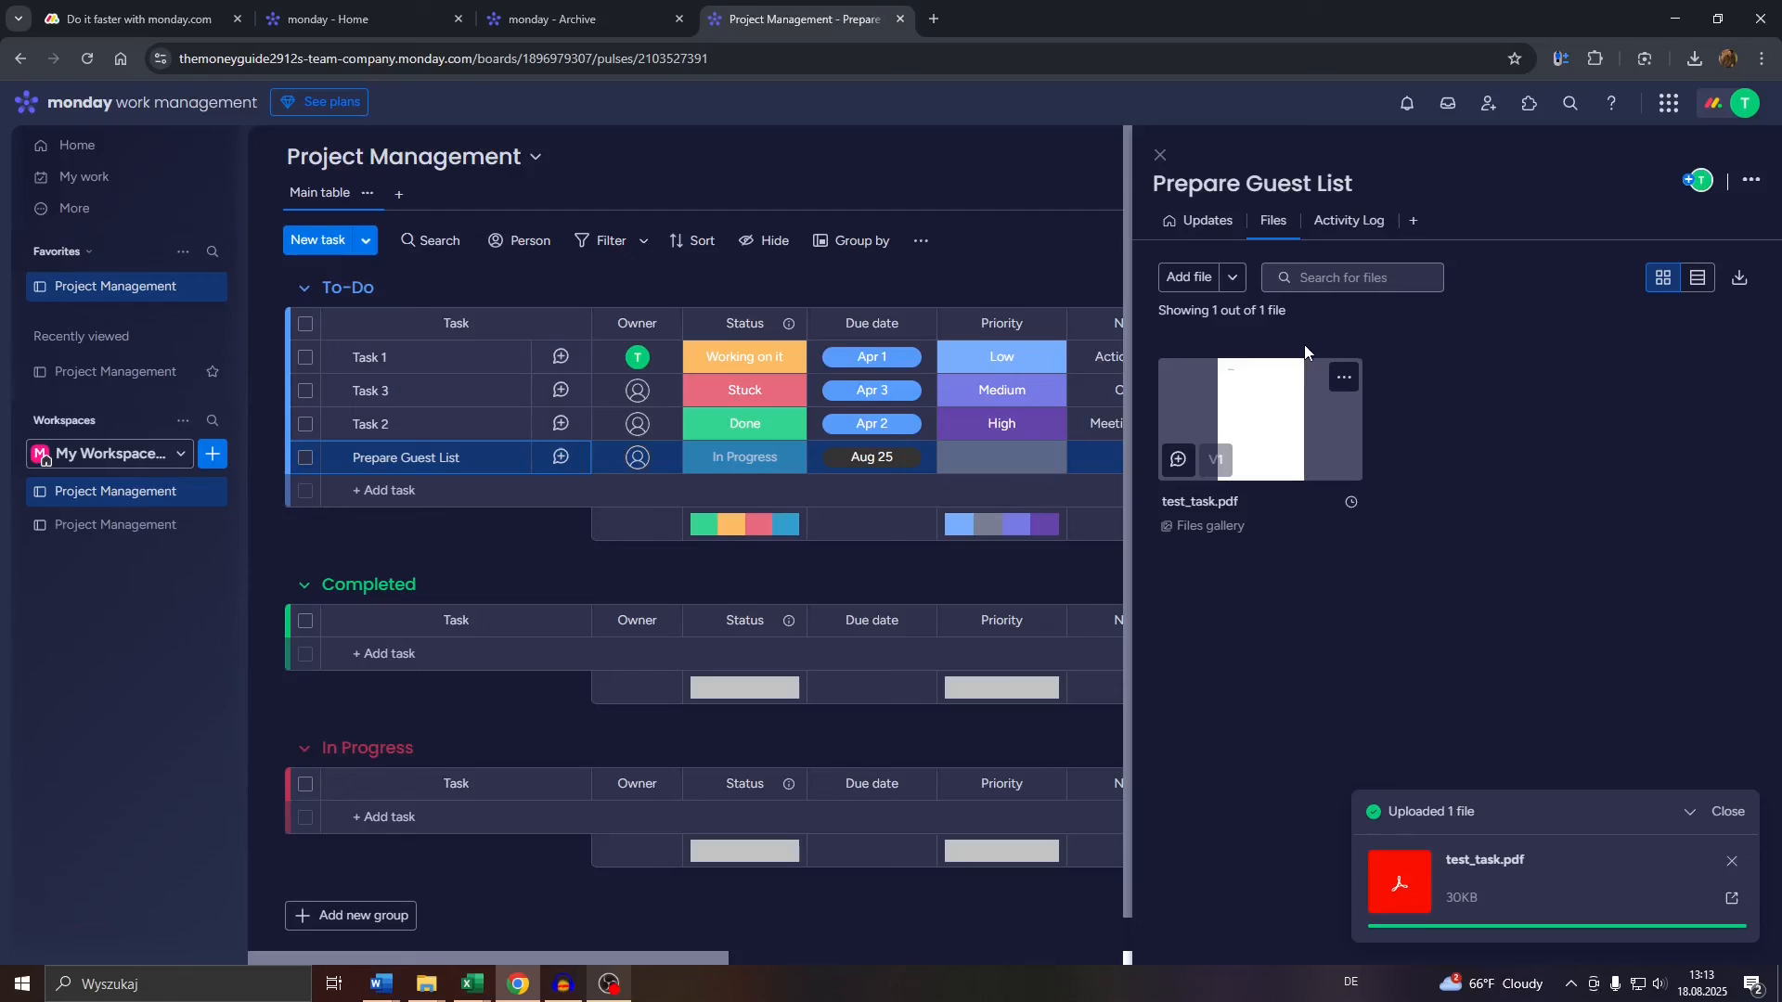
- Review the activity log of the Prepare Guest List task, dismissing the upload notification
{"action": "left_click", "coordinate": [1326, 219]}
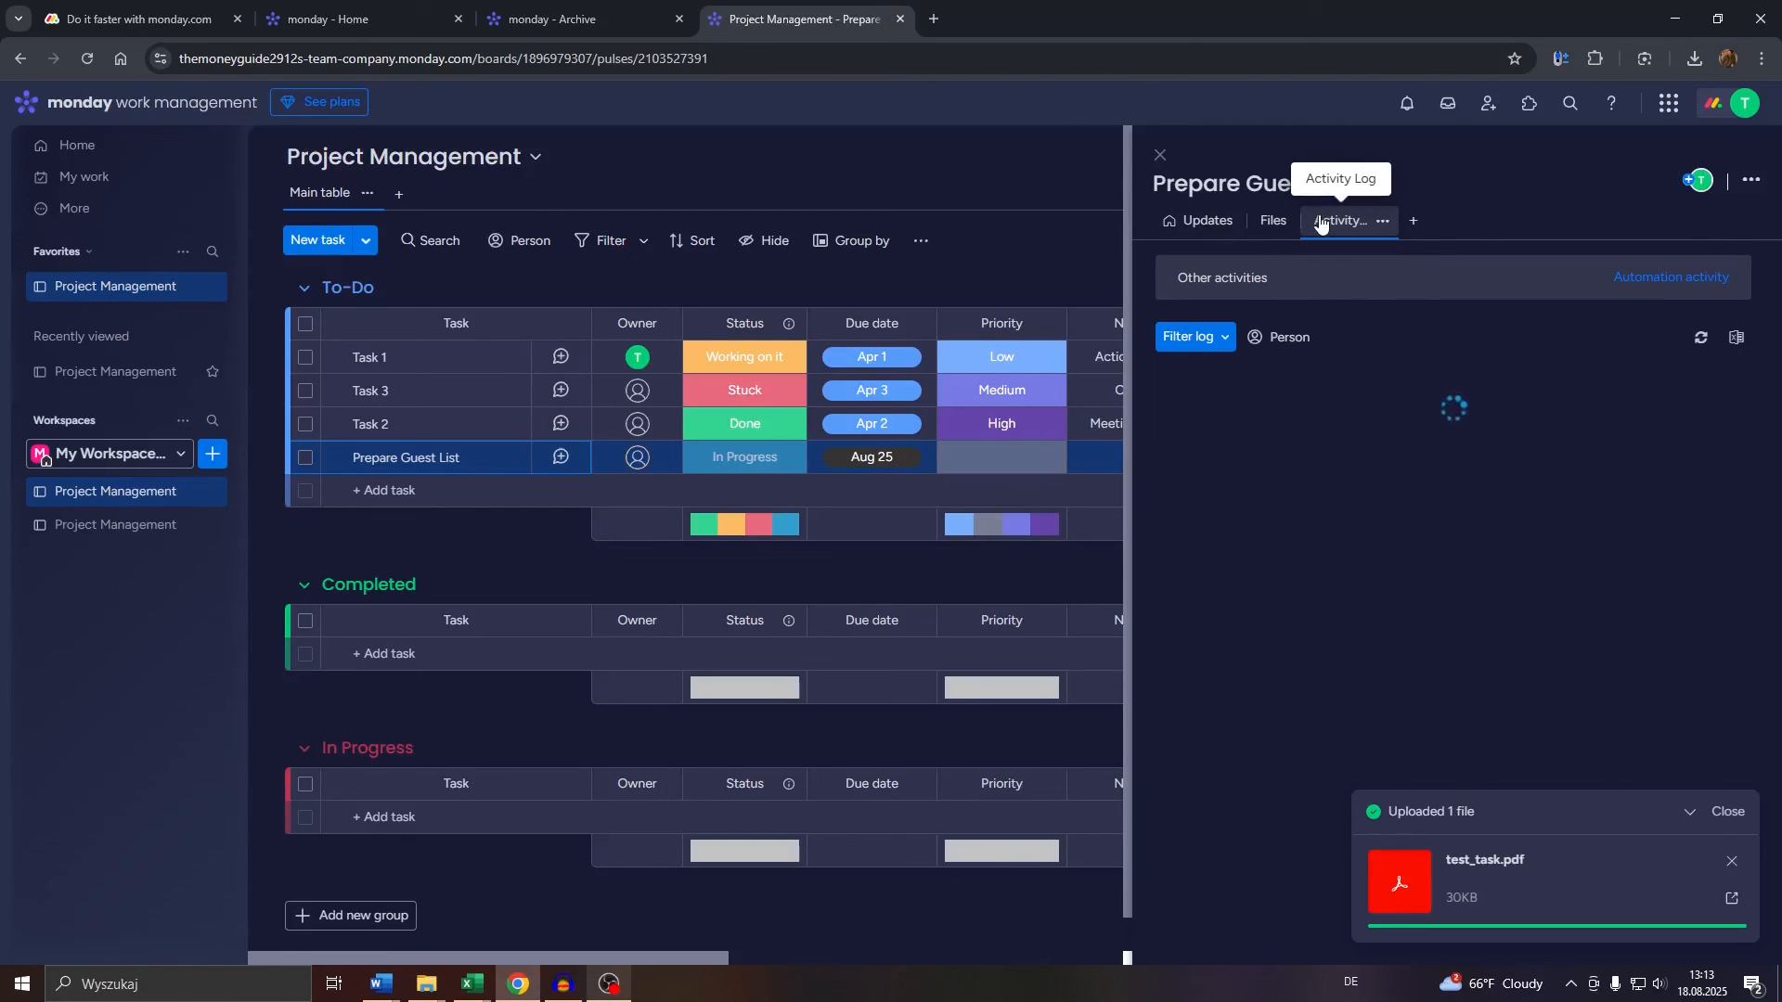
{"action": "left_click", "coordinate": [1726, 812]}
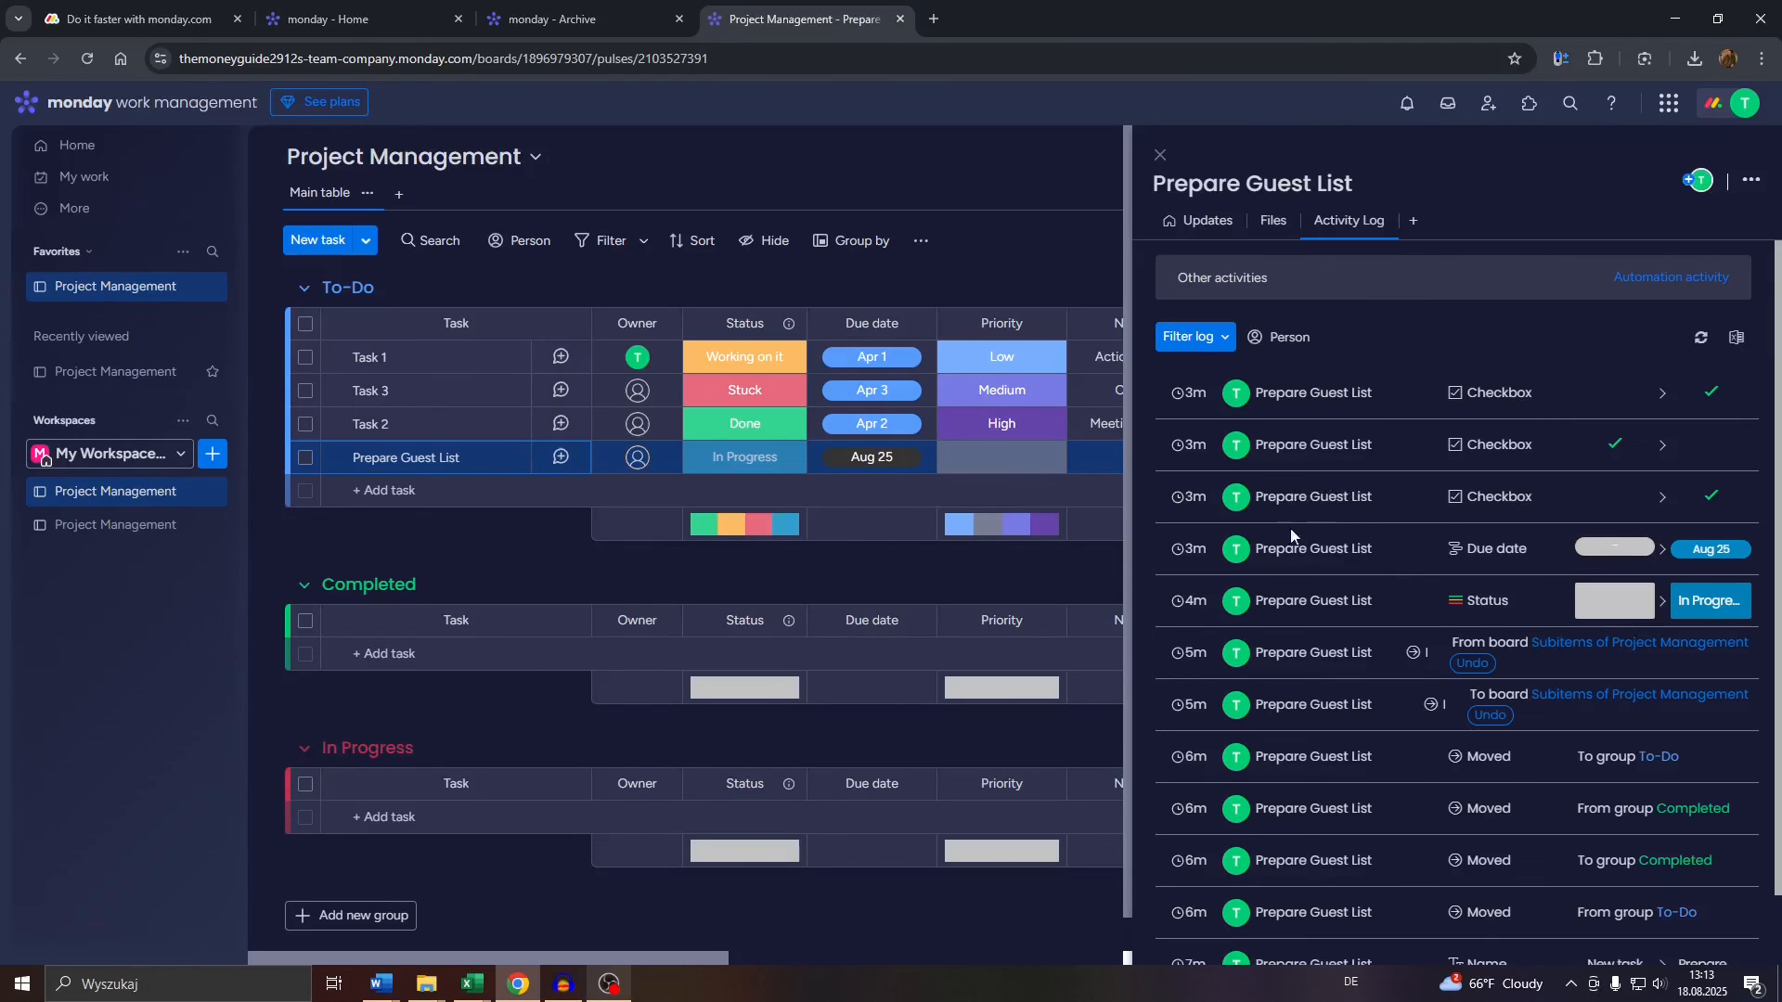
{"action": "scroll", "coordinate": [1314, 529], "scroll_direction": "down", "scroll_amount": 1}
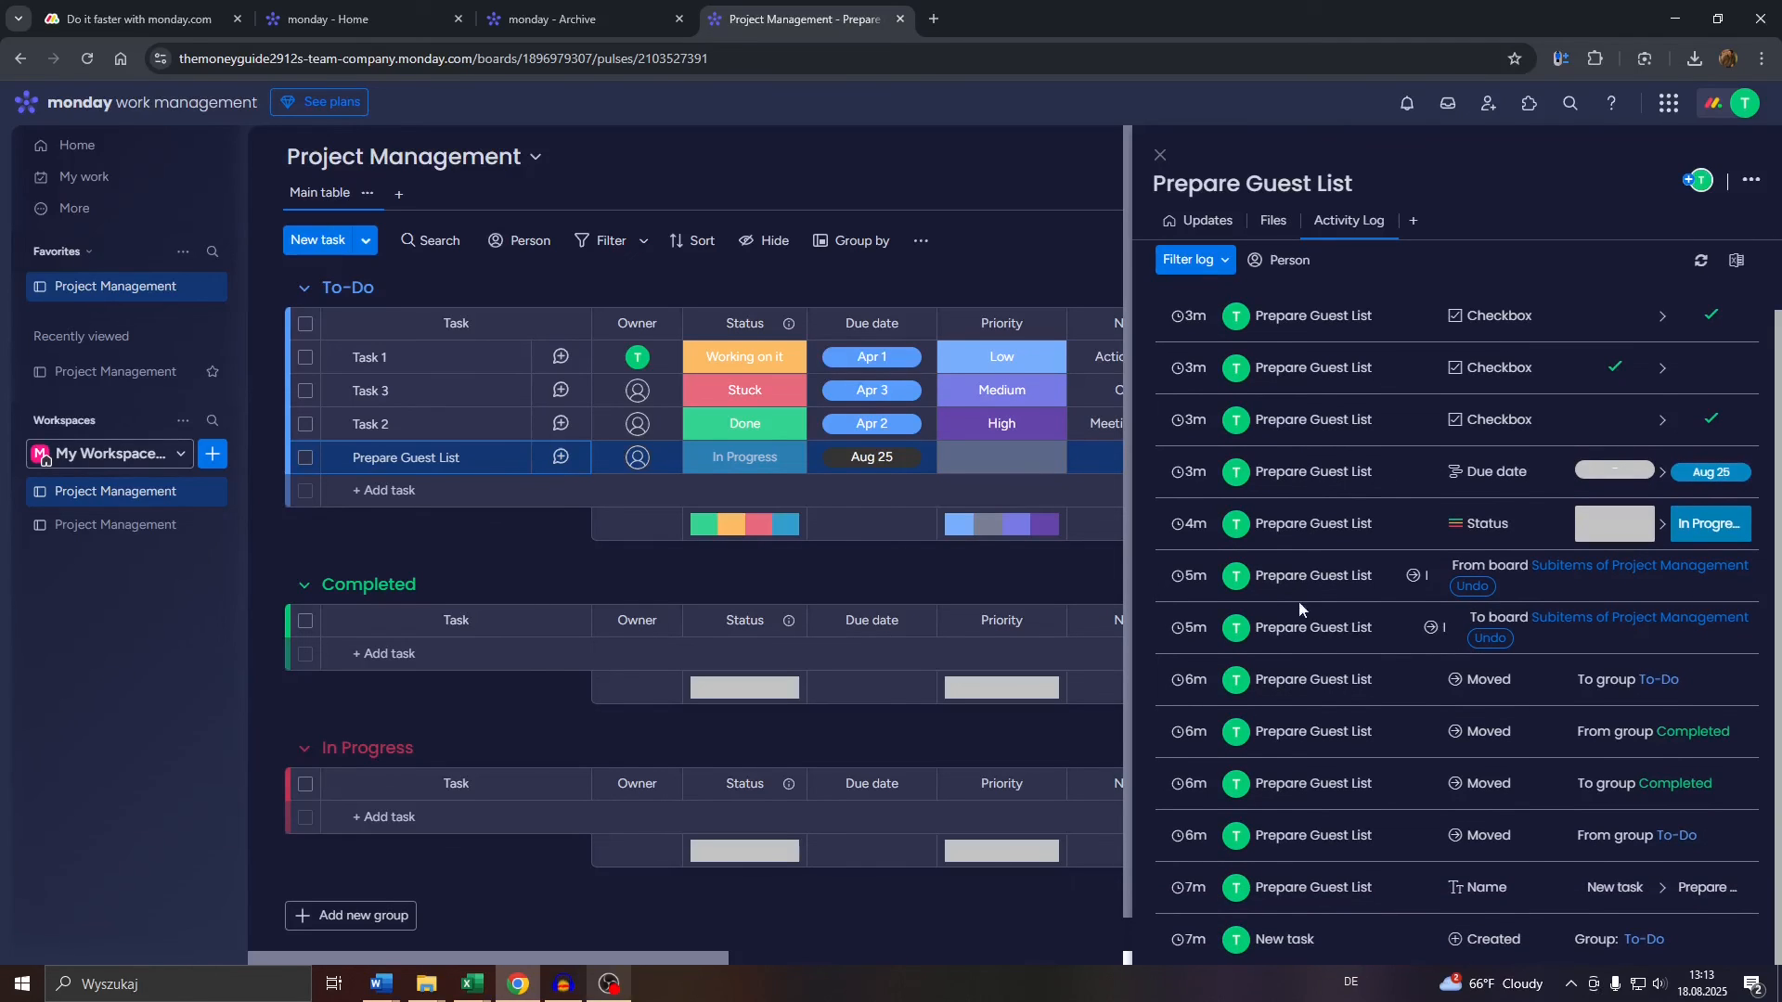
{"action": "scroll", "coordinate": [1312, 583], "scroll_direction": "up", "scroll_amount": 1}
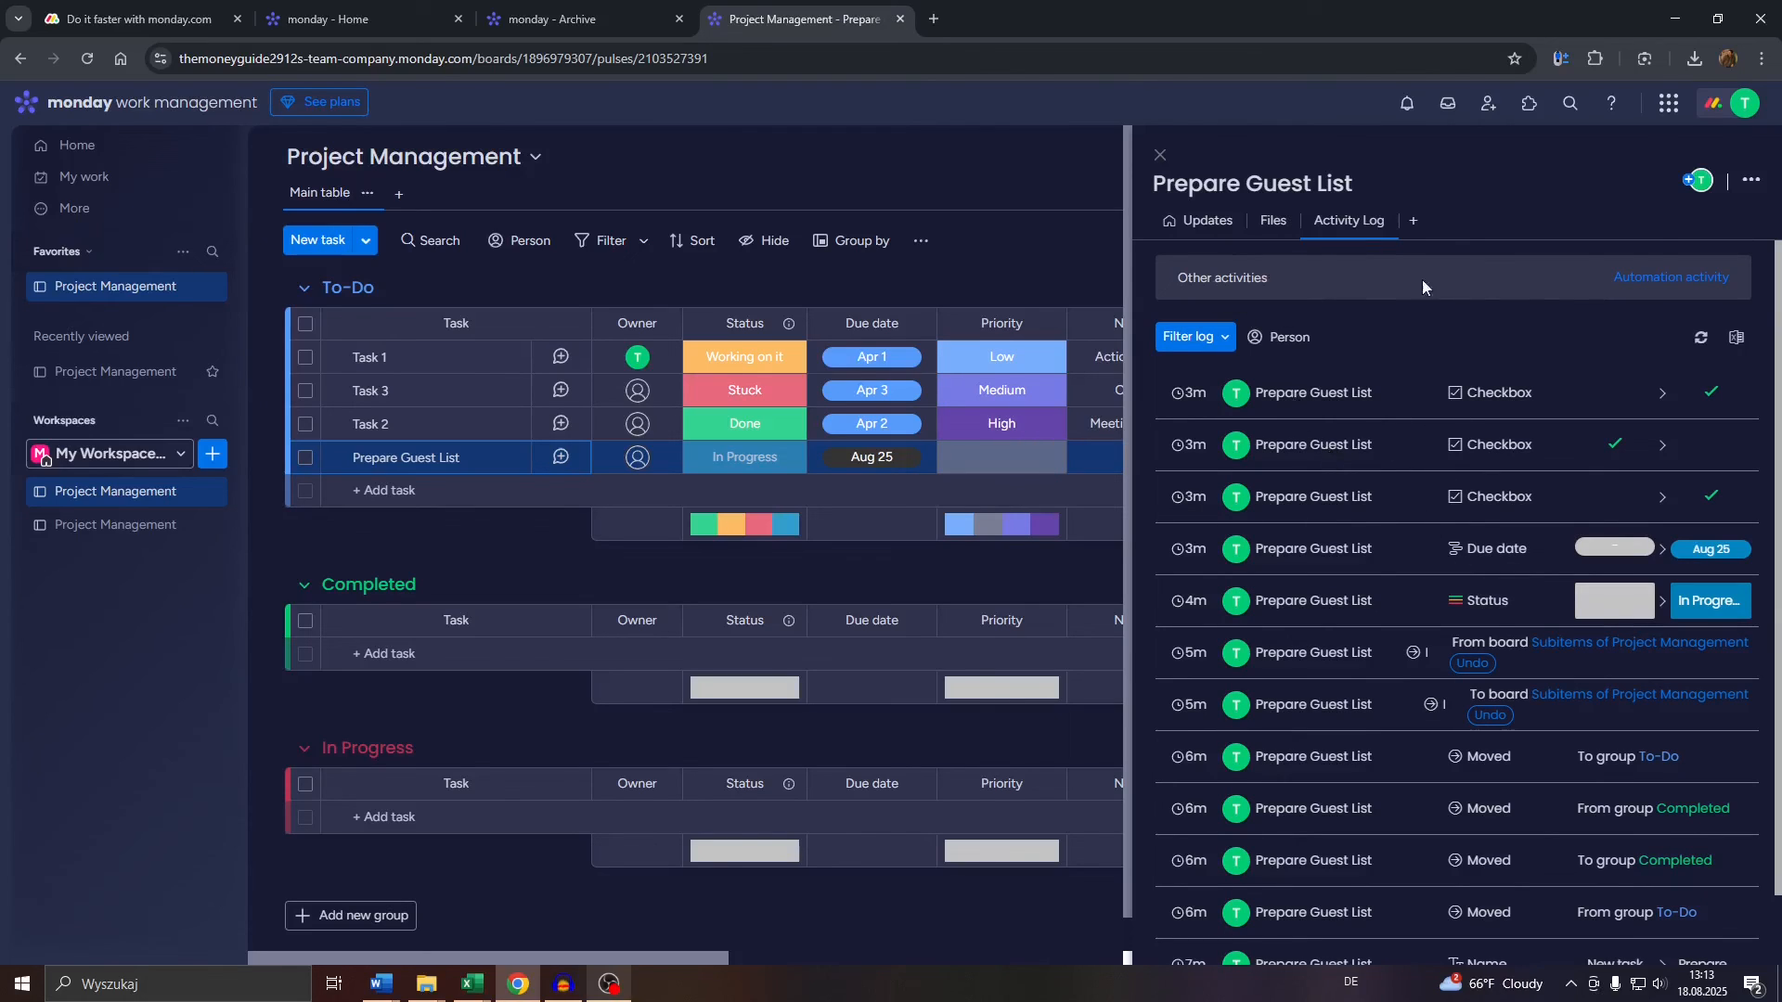
- Check the email preferences of the Prepare Guest List task, copy its item link and close the task's details
{"action": "left_click", "coordinate": [1752, 182]}
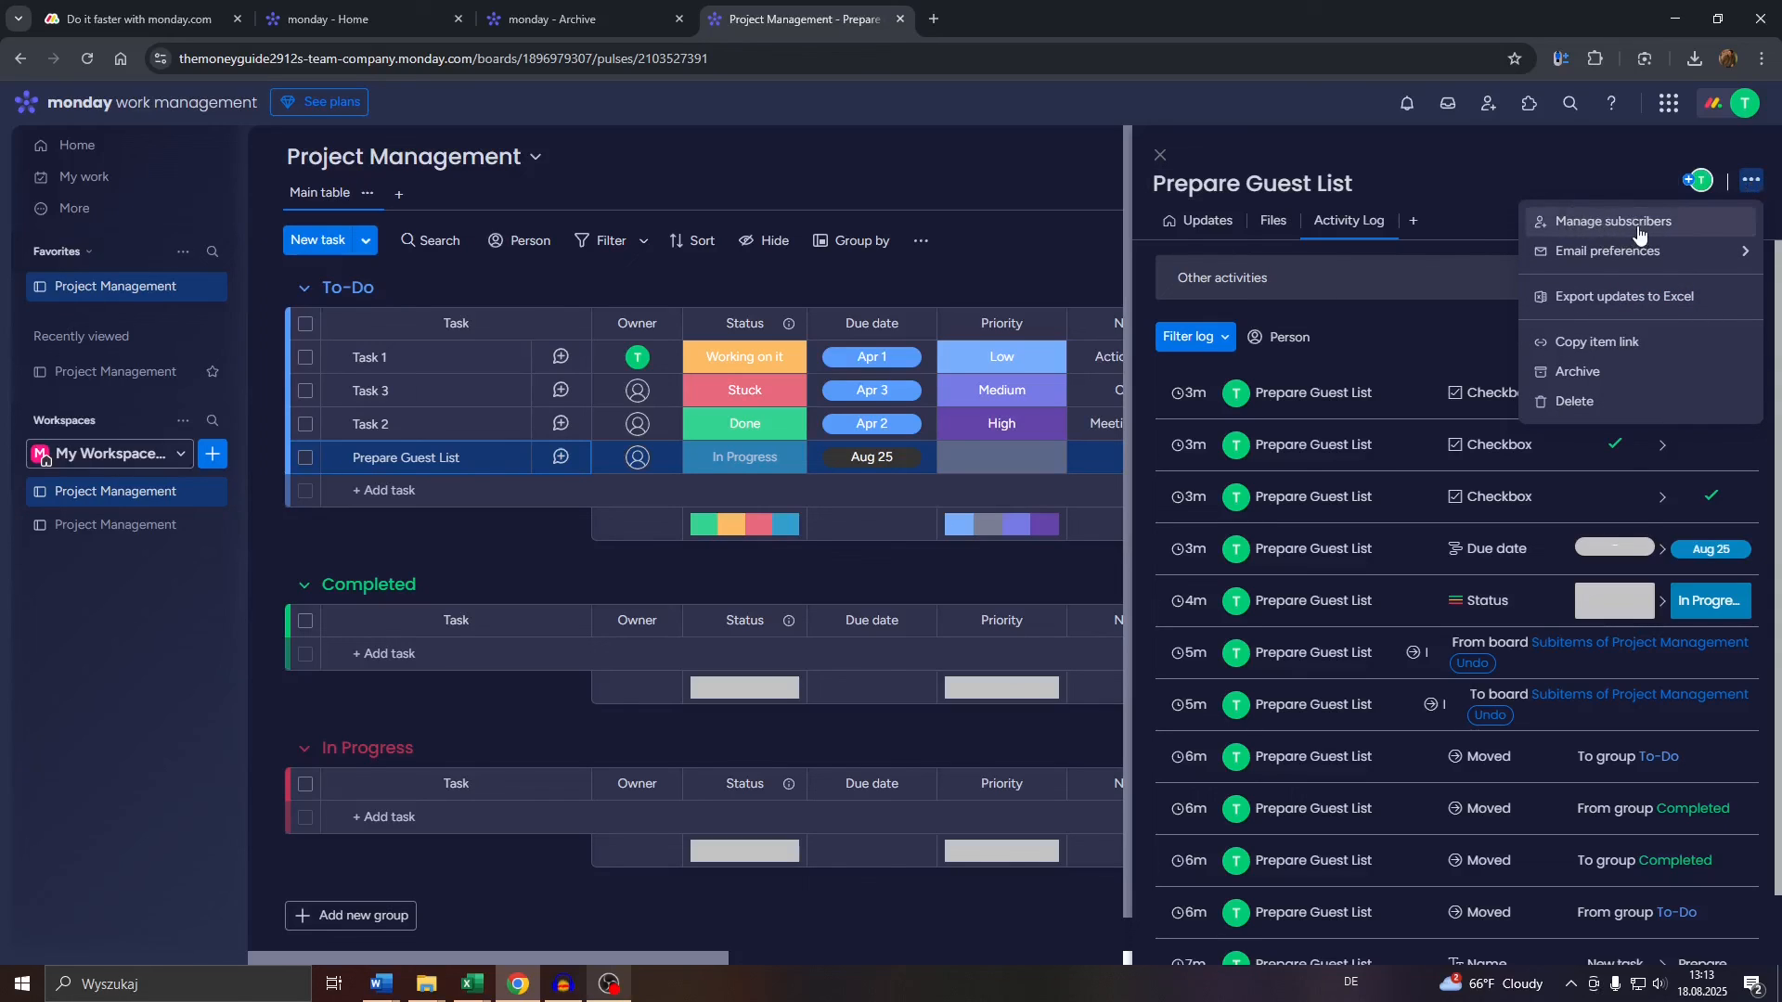
{"action": "mouse_move", "coordinate": [1624, 258]}
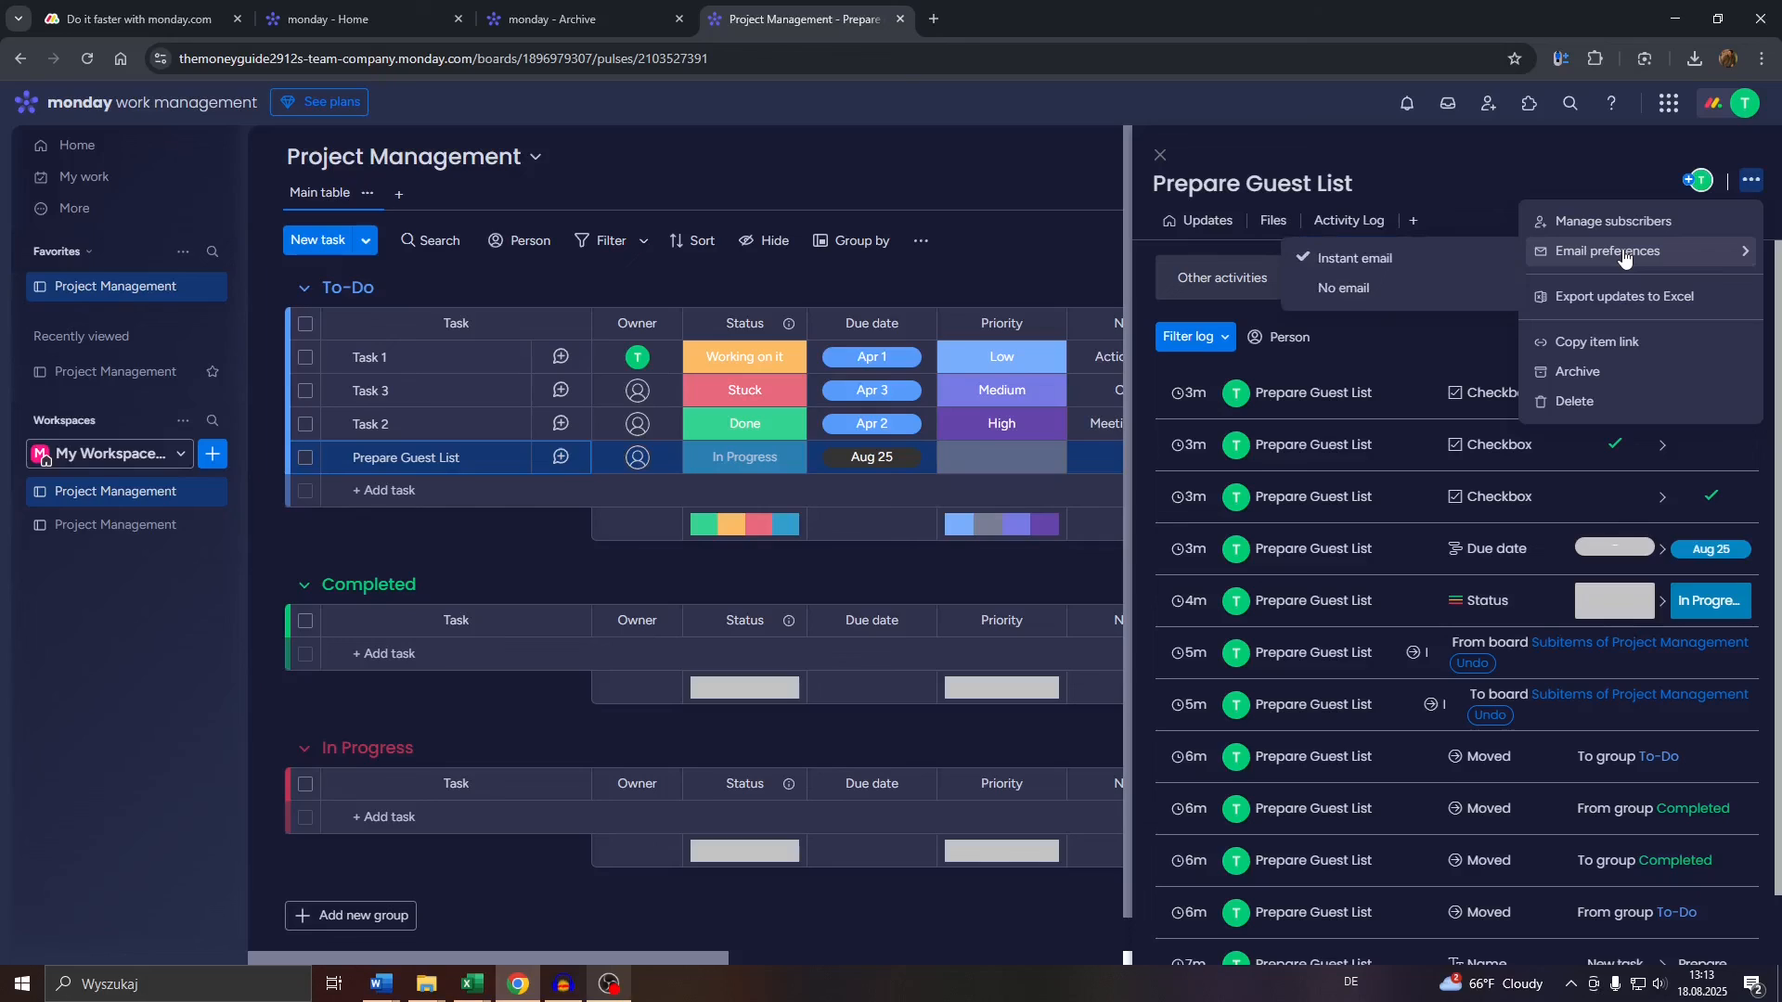
{"action": "left_click", "coordinate": [1604, 348]}
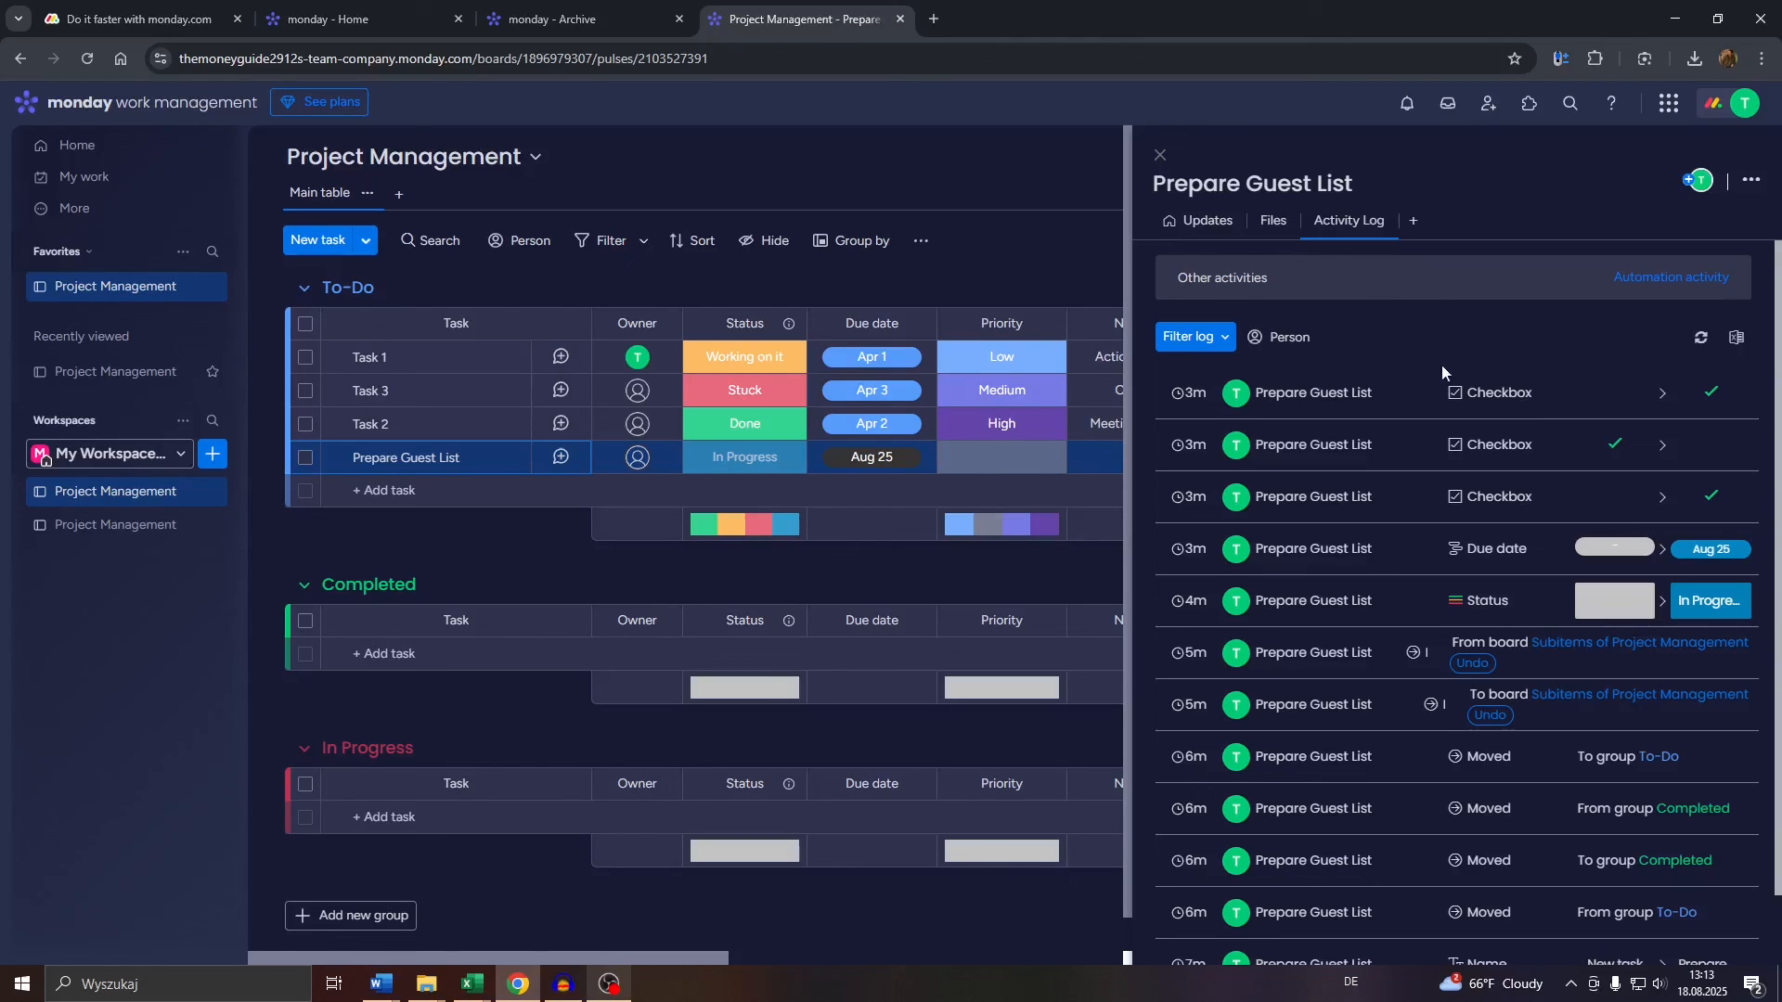
{"action": "left_click", "coordinate": [1749, 181]}
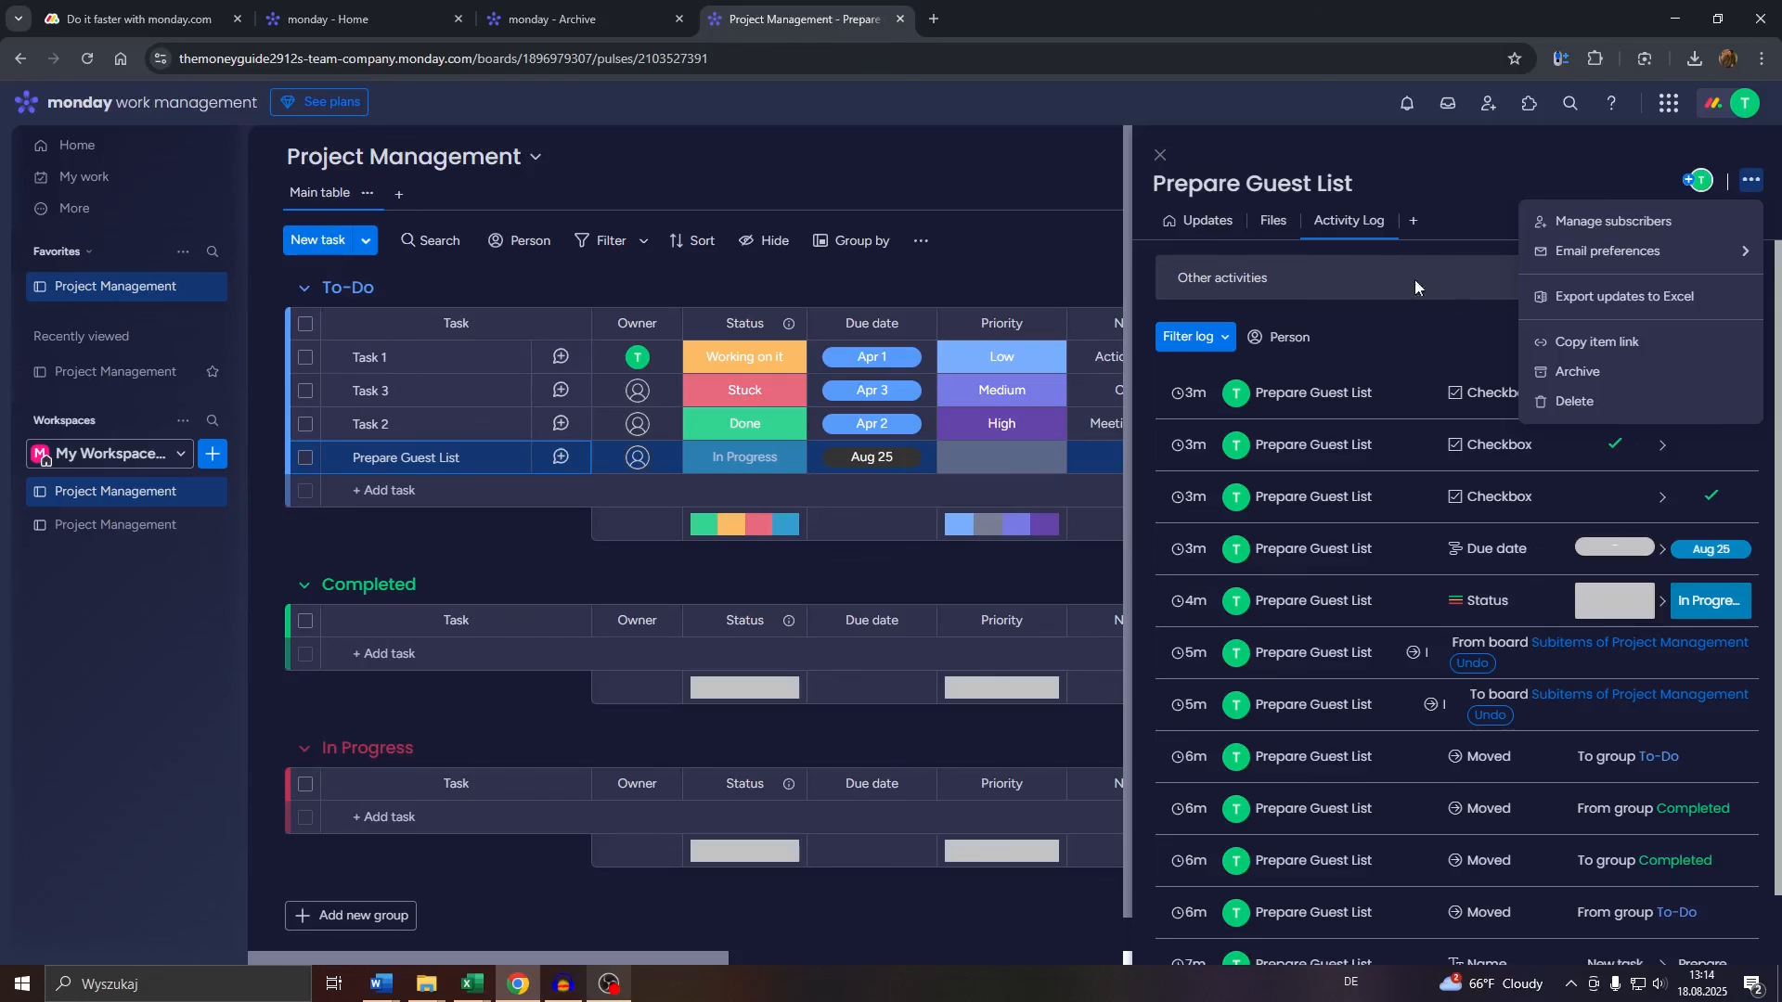
{"action": "left_click", "coordinate": [1160, 154]}
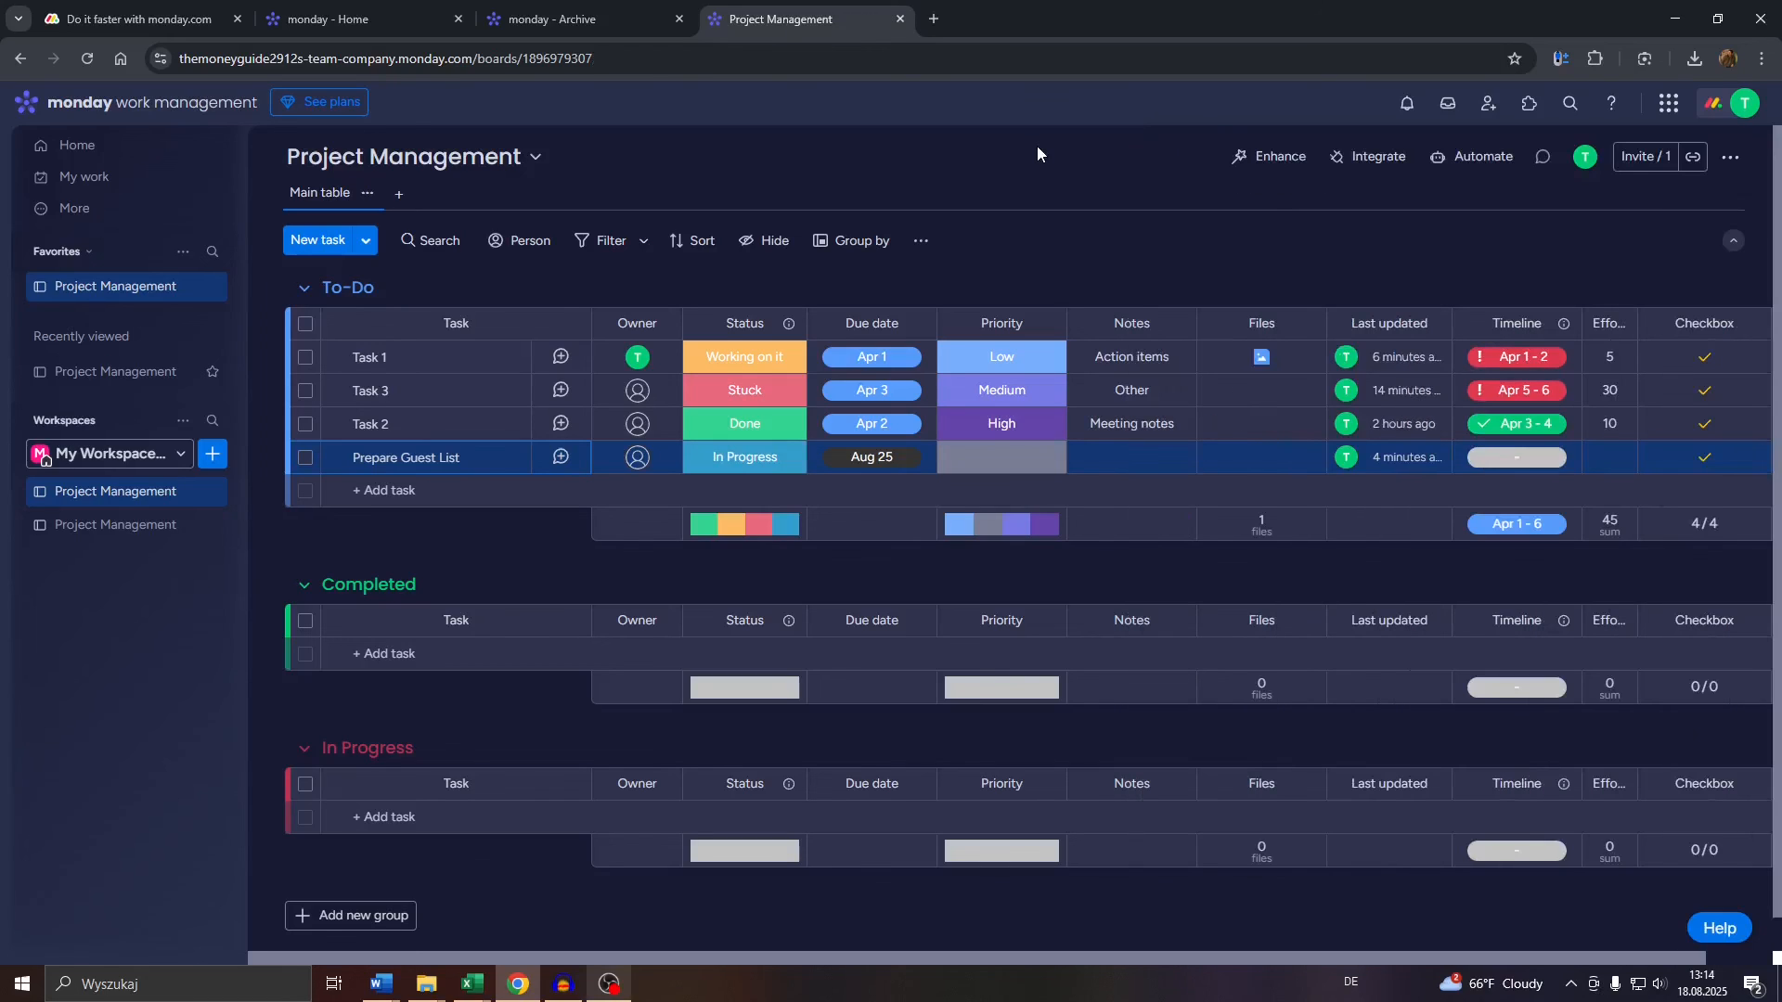